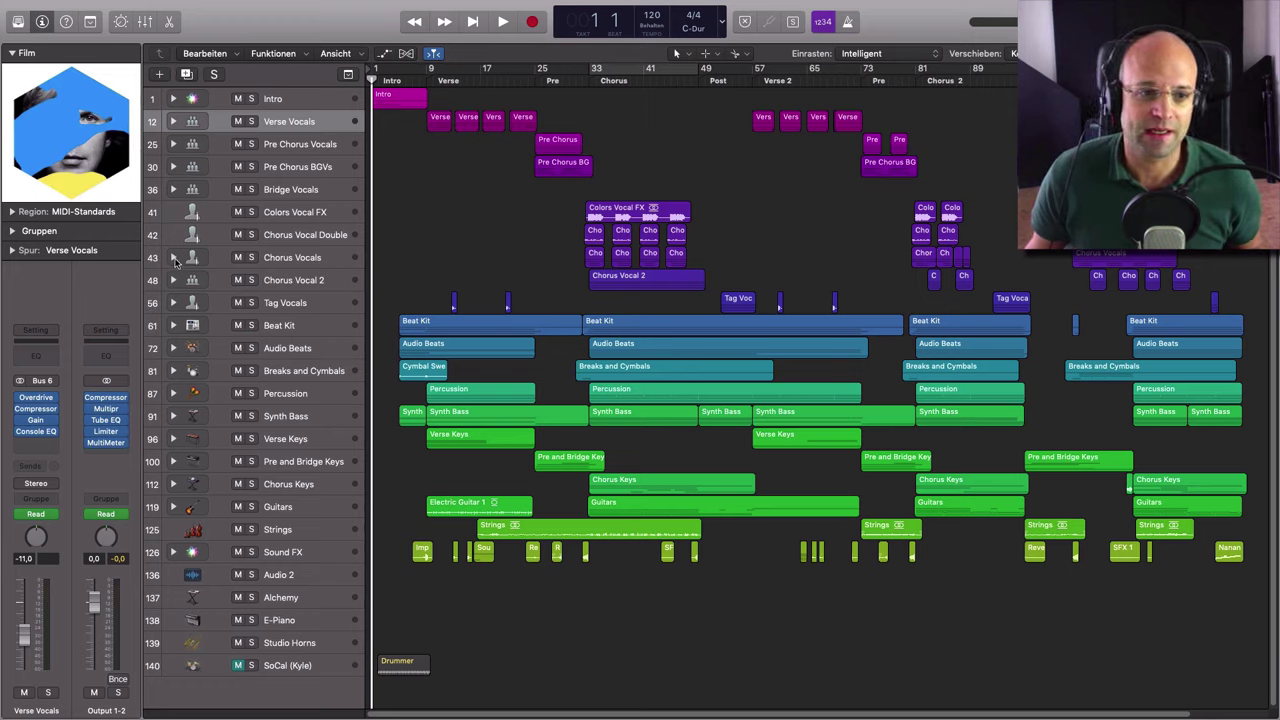
# - Expand and collapse the Chorus Vocals stack, and review the project's channel strips in the mixer
pyautogui.click(174, 258)
pyautogui.click(174, 258)
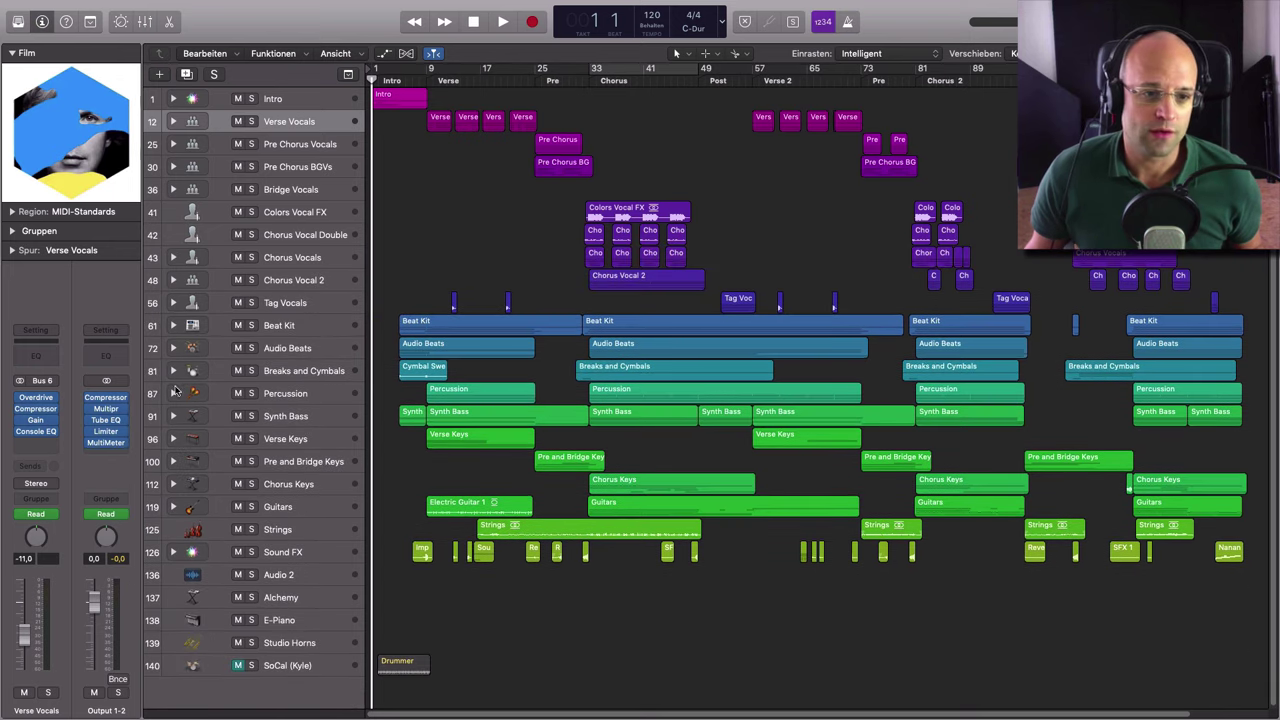
pyautogui.press('x')
pyautogui.hscroll(10, 680, 583)
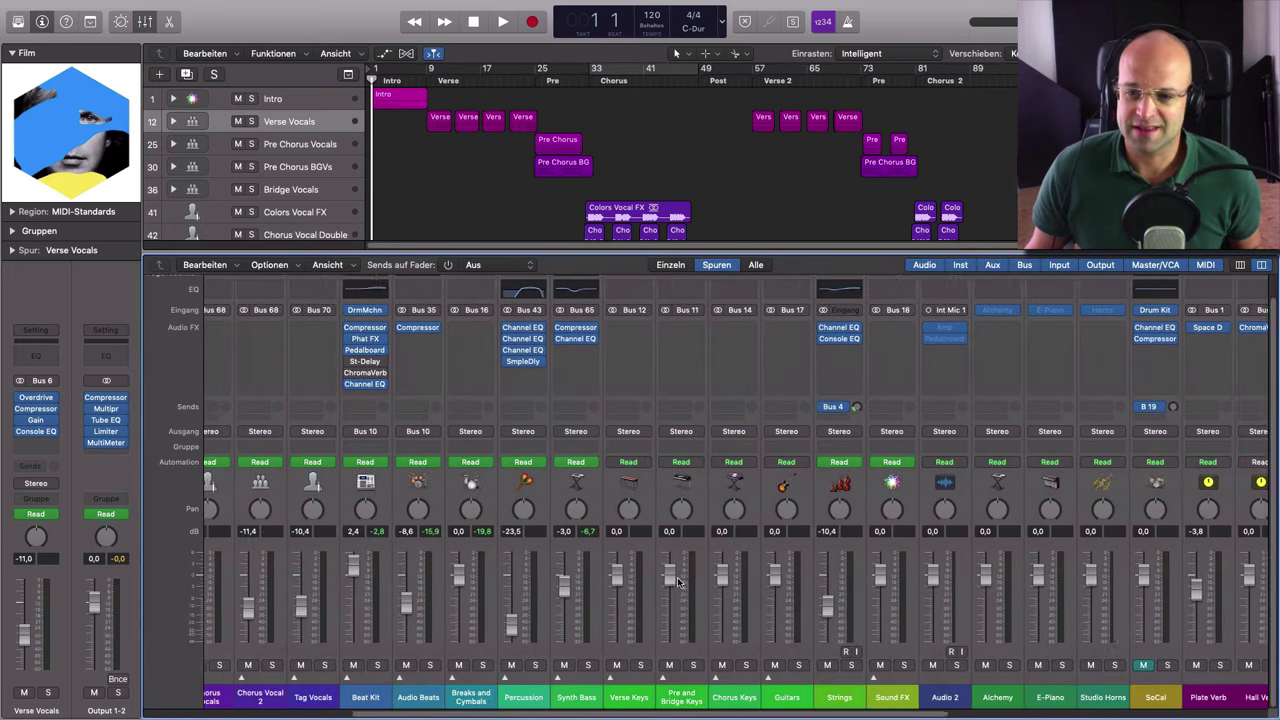
pyautogui.hscroll(-4, 610, 568)
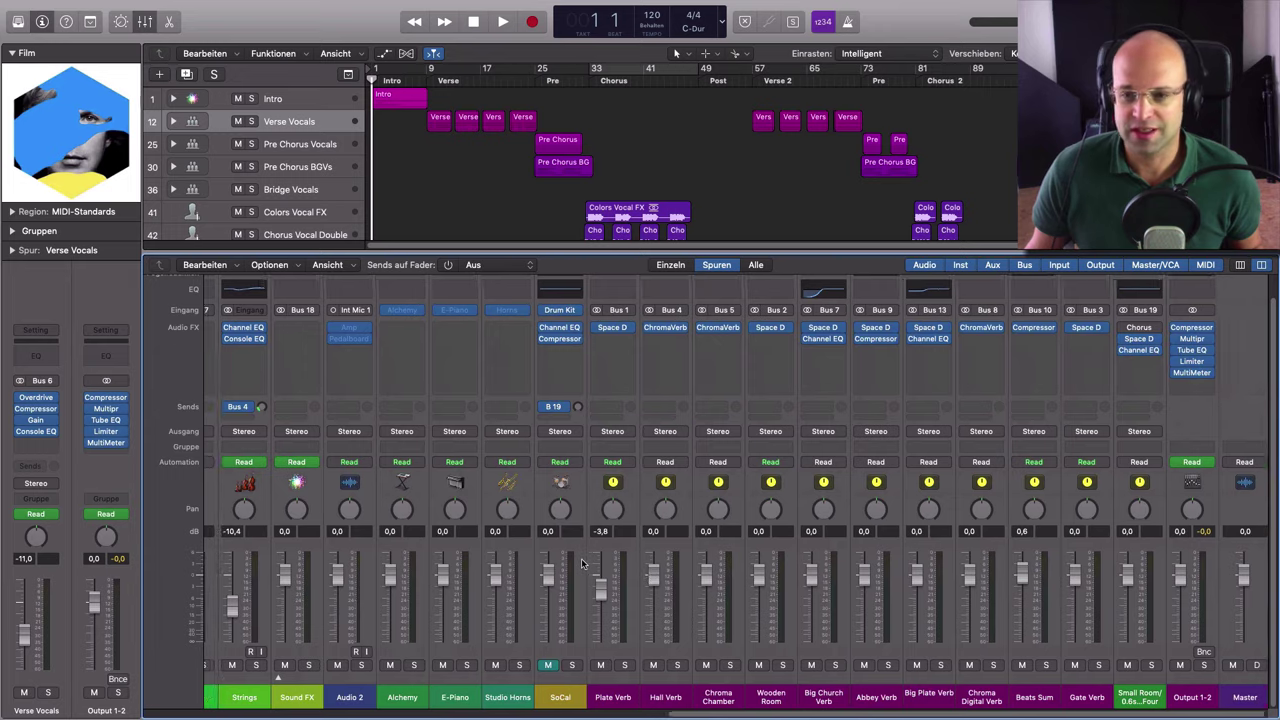
pyautogui.hscroll(-8, 572, 565)
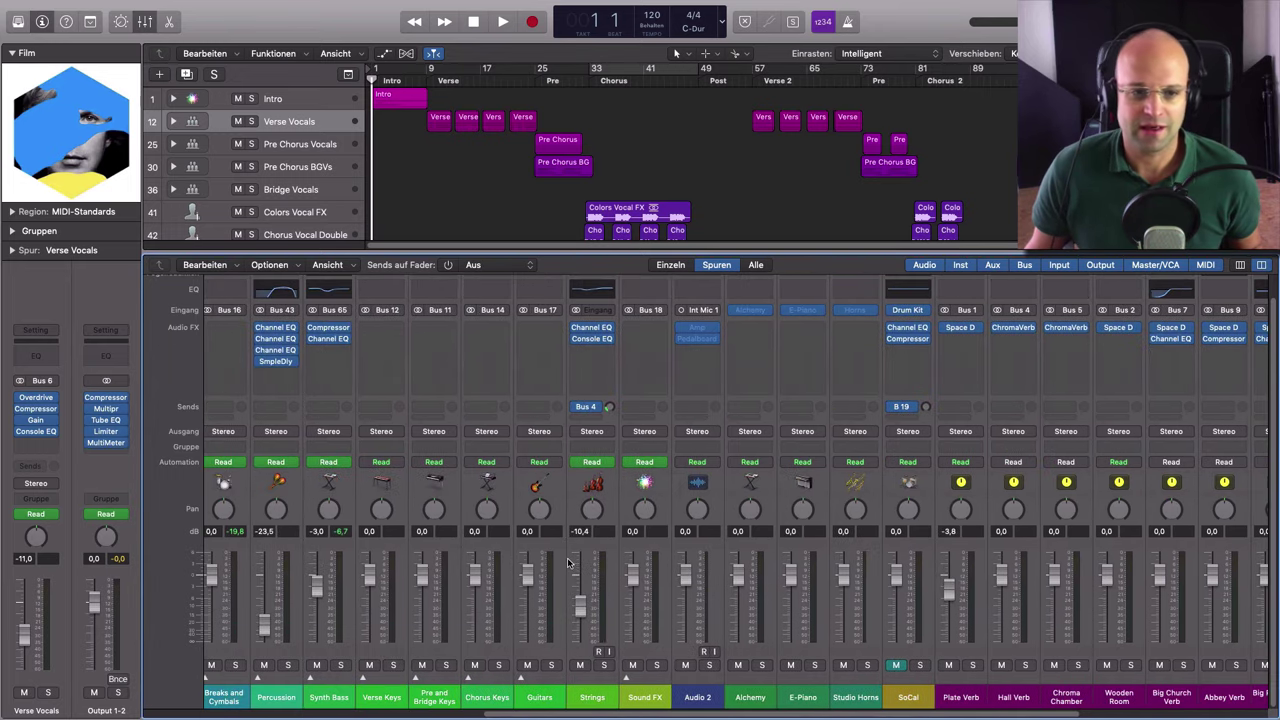
pyautogui.hscroll(-5, 567, 563)
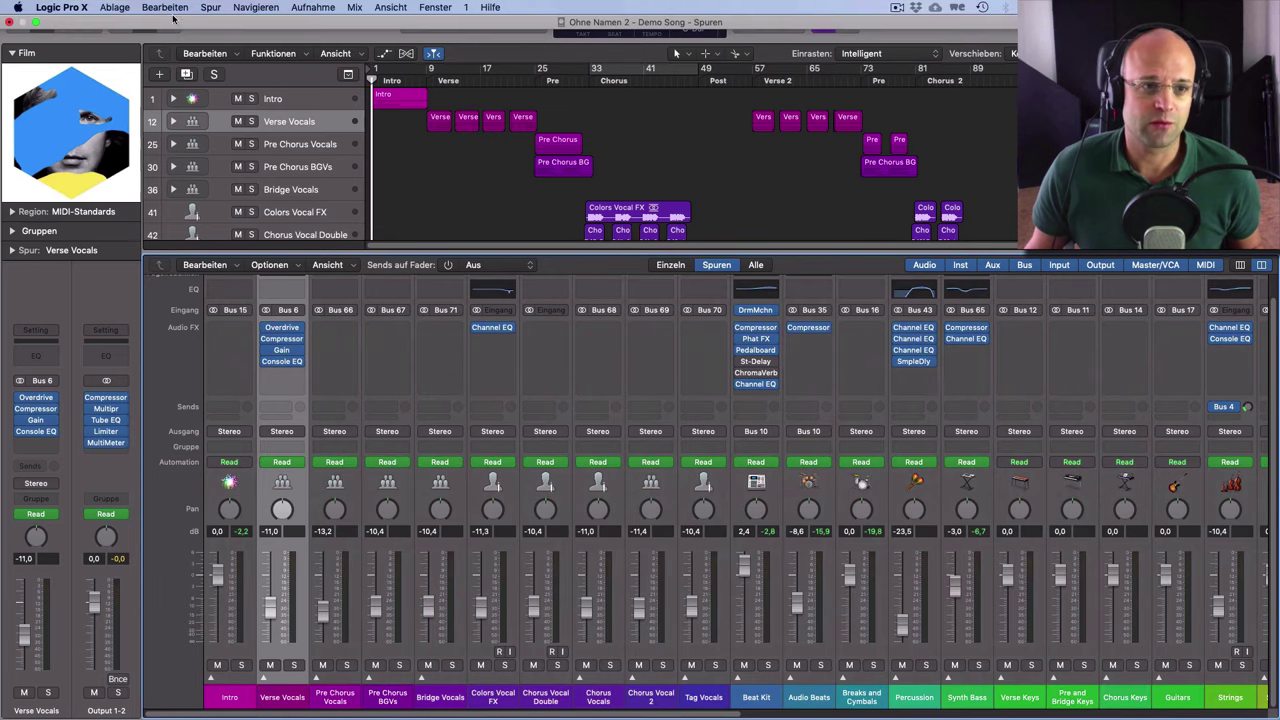
# - Show and hide the toolbar, and close the mixer
pyautogui.click(90, 21)
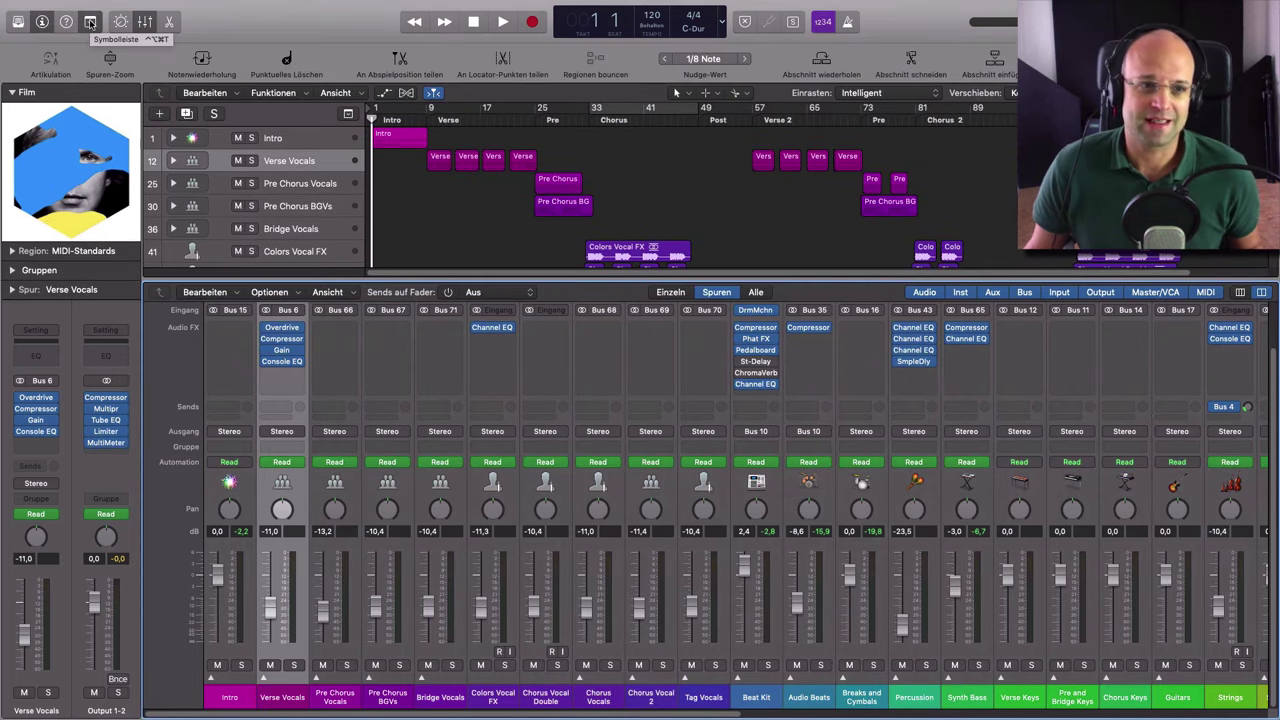
pyautogui.click(90, 21)
pyautogui.click(145, 21)
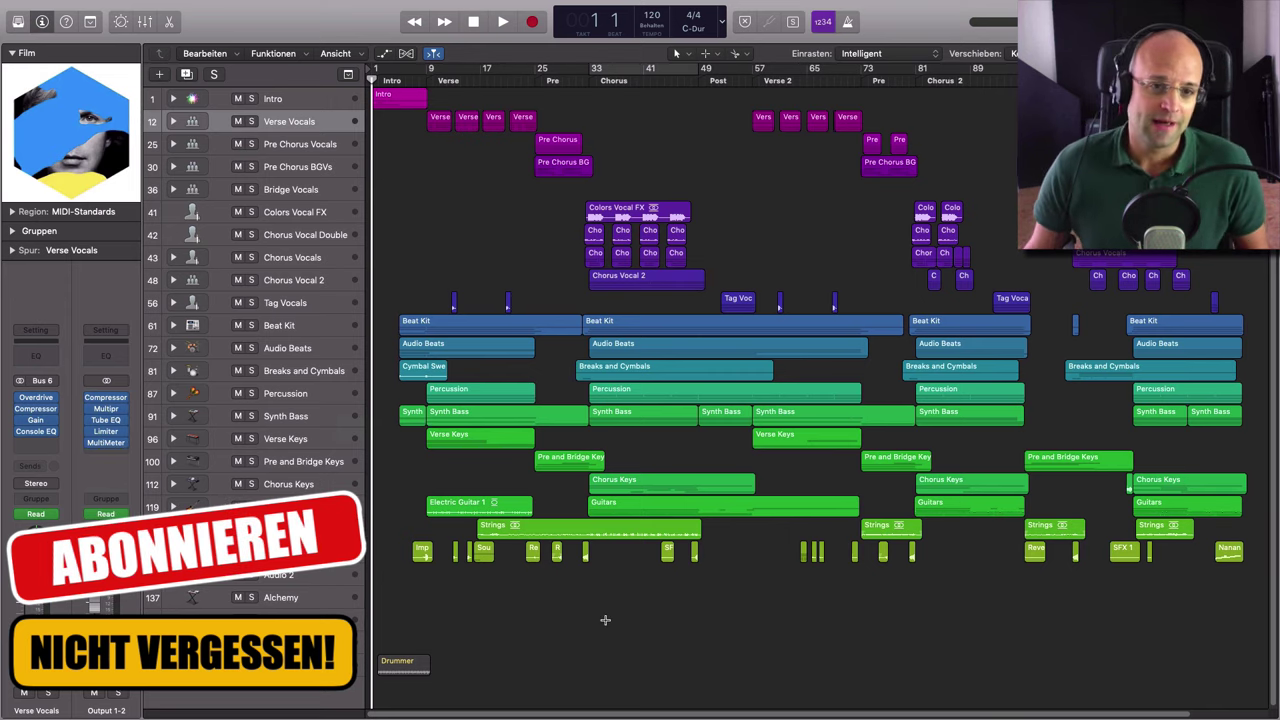
pyautogui.click(50, 443)
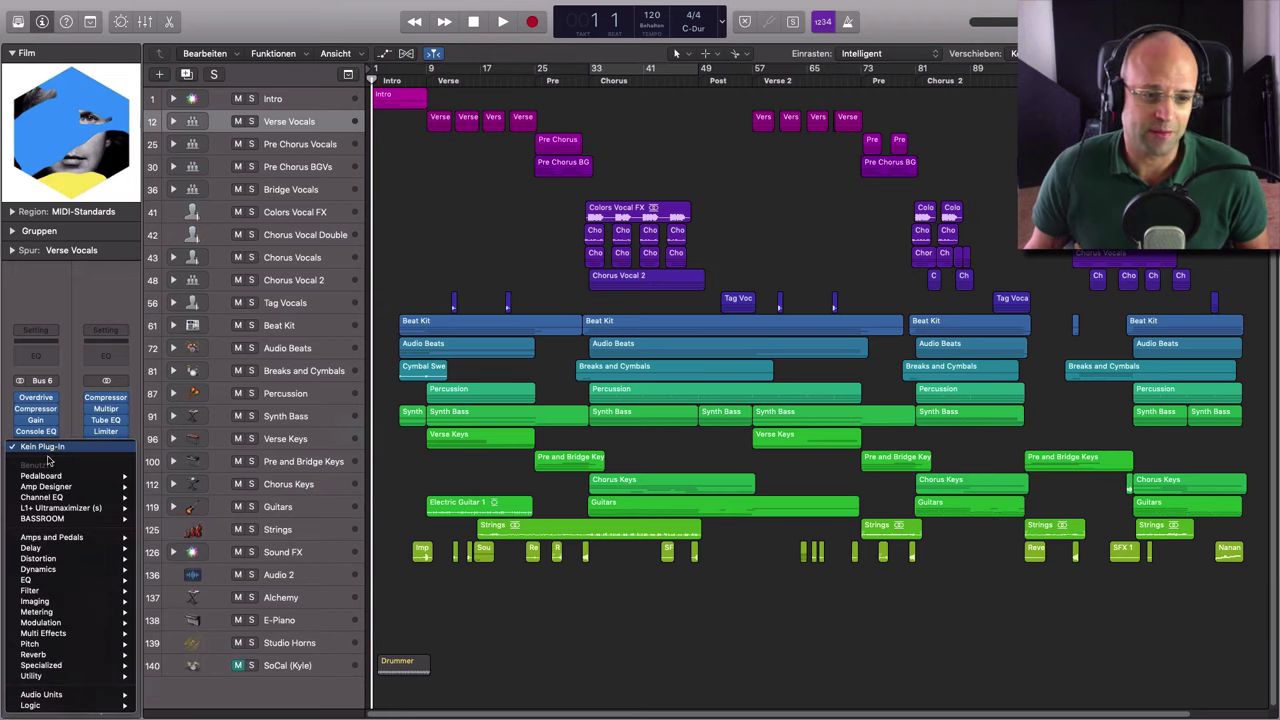
pyautogui.click(84, 306)
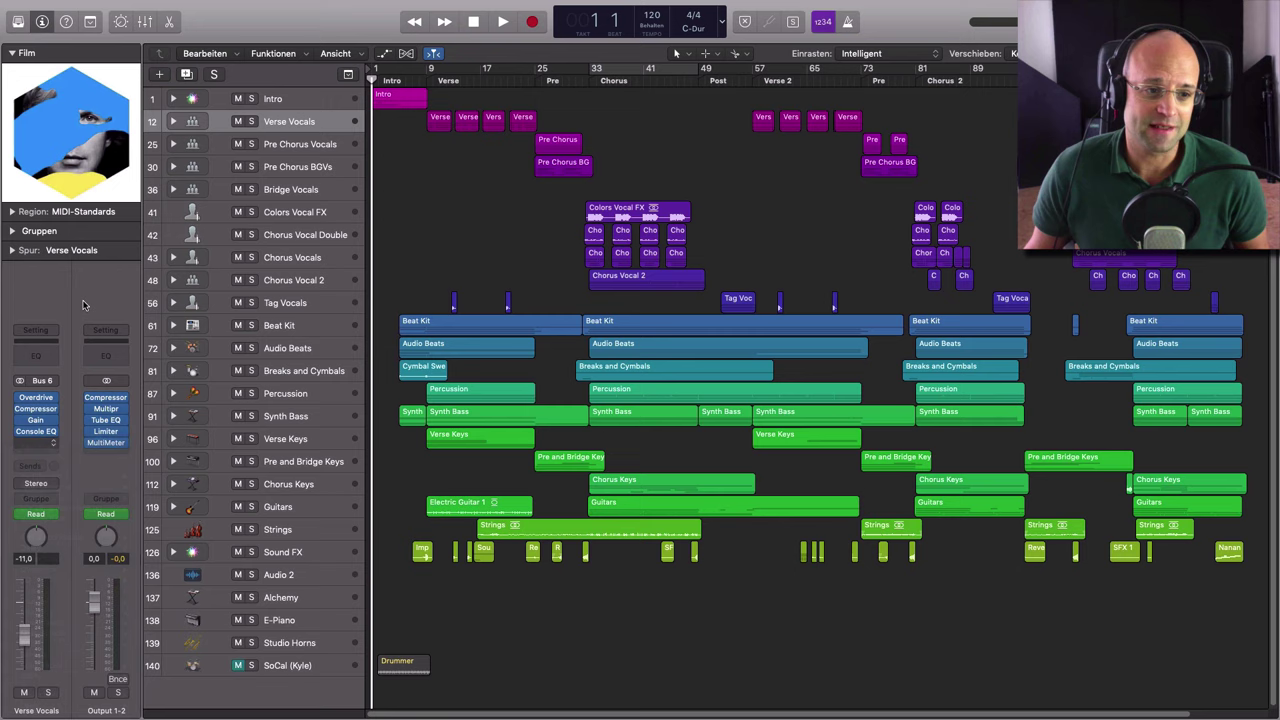
# - Switch the Verse Vocals Compressor through several circuit models, ending on Vintage FET, and close the plug-in
pyautogui.click(42, 409)
pyautogui.moveTo(371, 66); pyautogui.dragTo(642, 112)
pyautogui.click(551, 146)
pyautogui.click(507, 145)
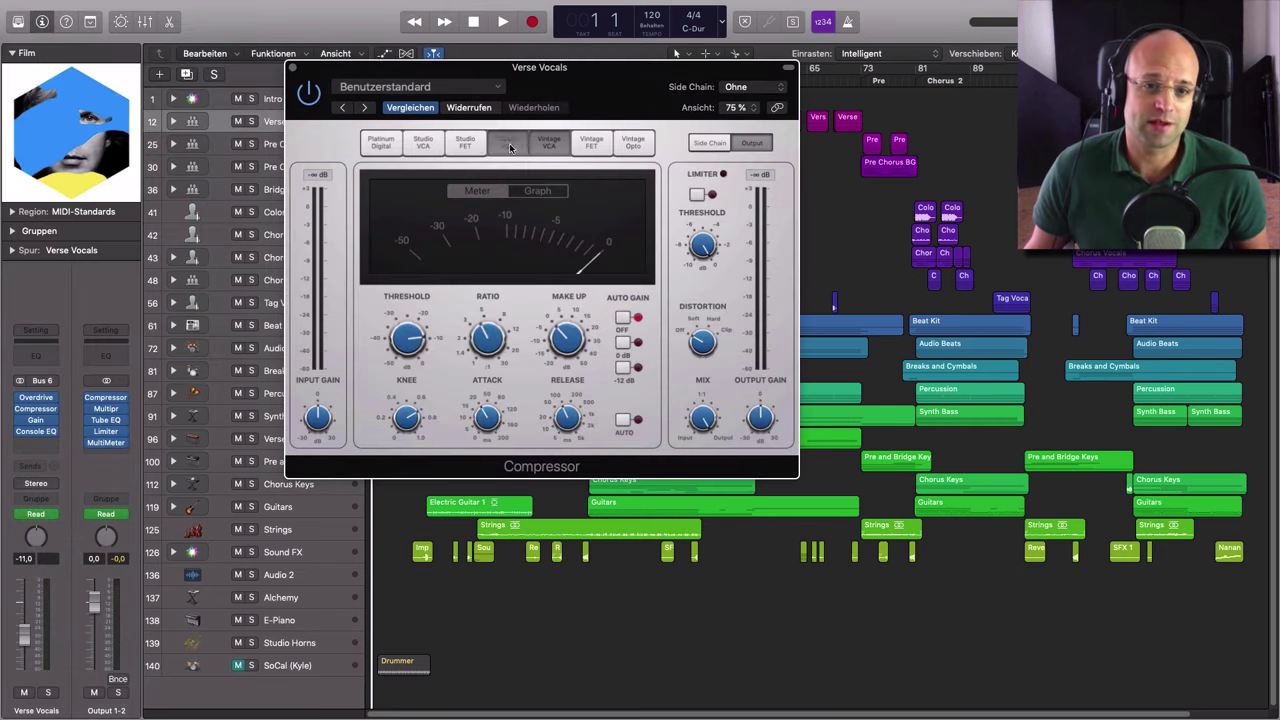
pyautogui.click(465, 145)
pyautogui.click(429, 147)
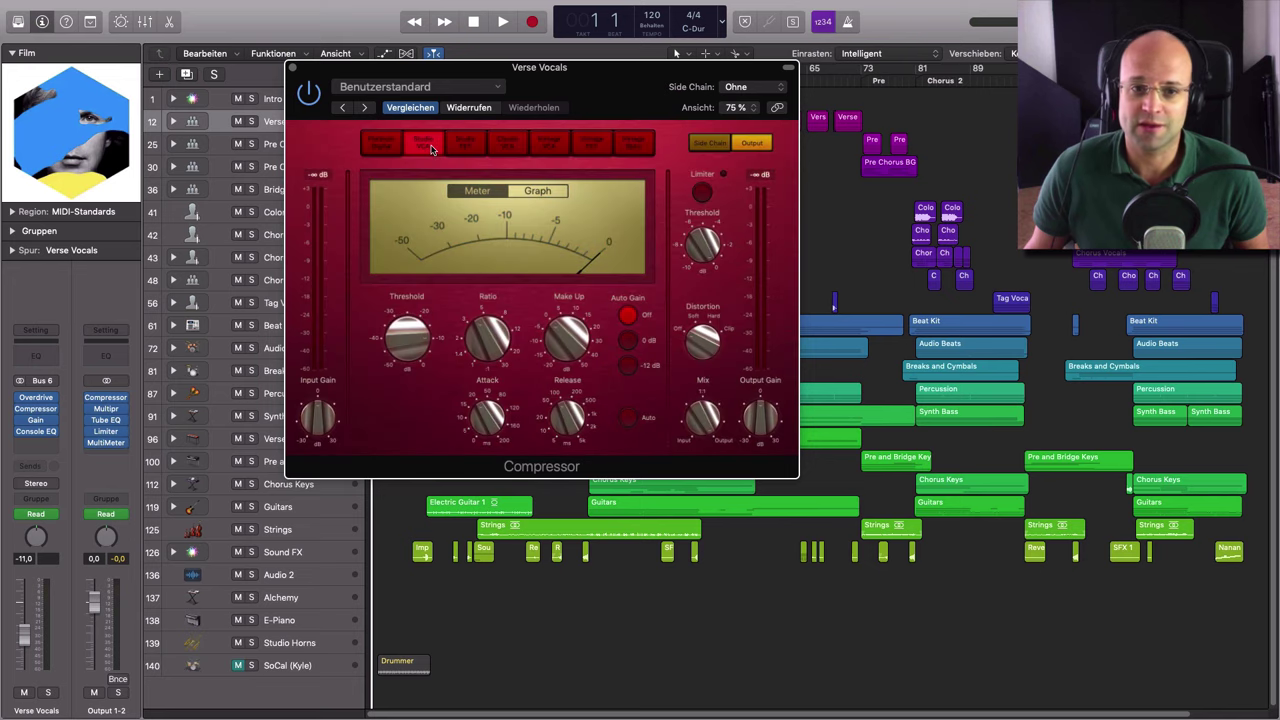
pyautogui.click(587, 148)
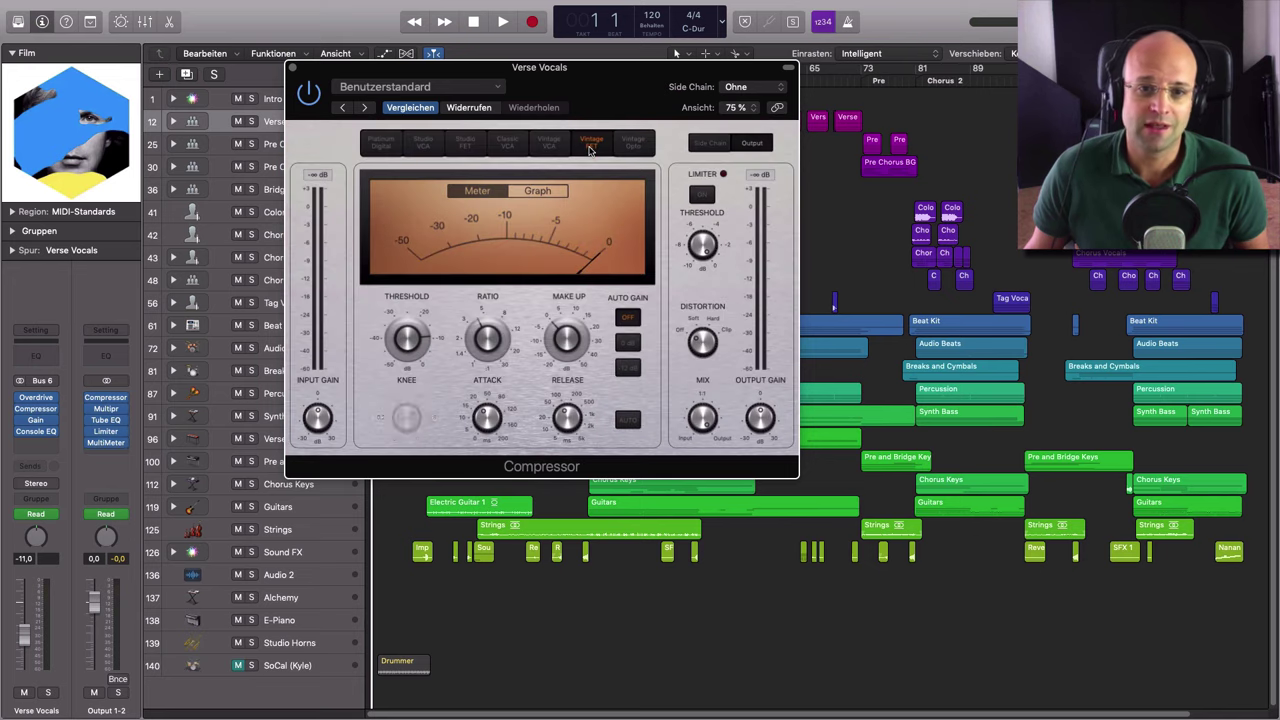
pyautogui.click(293, 68)
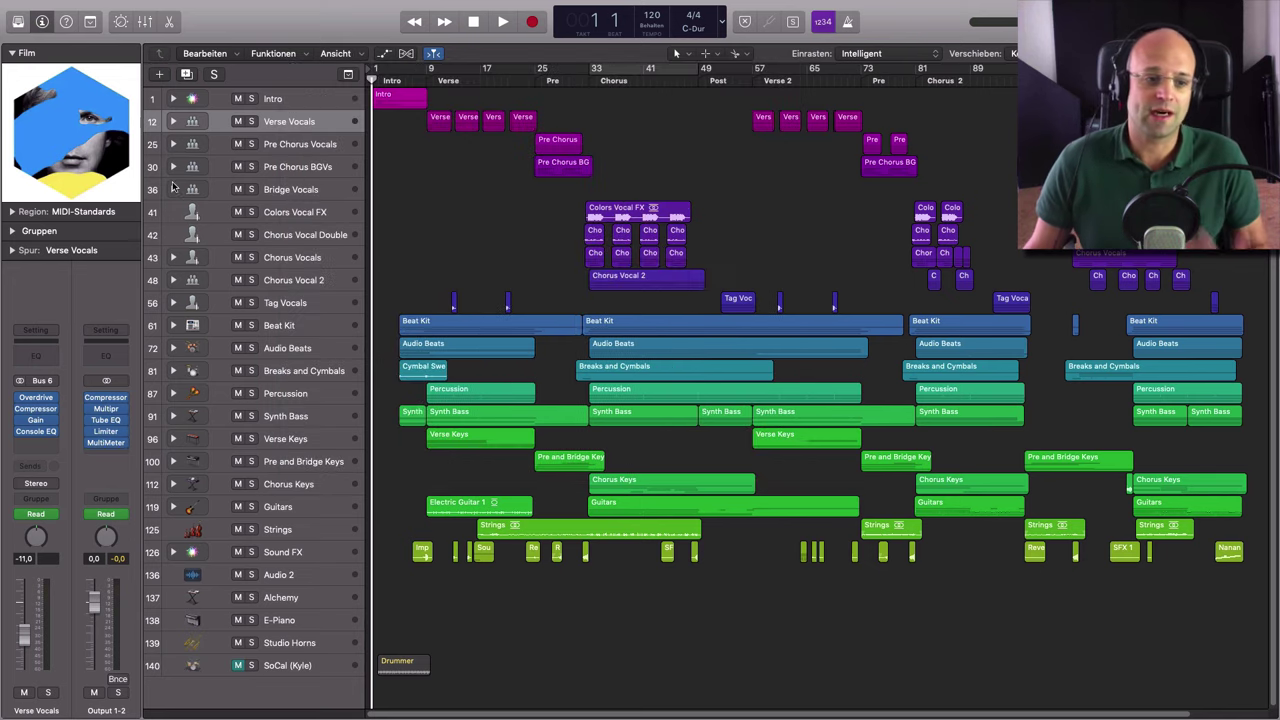
# - Inspect the Vintage Tube EQ on the Output 1-2 channel and close it
pyautogui.click(108, 420)
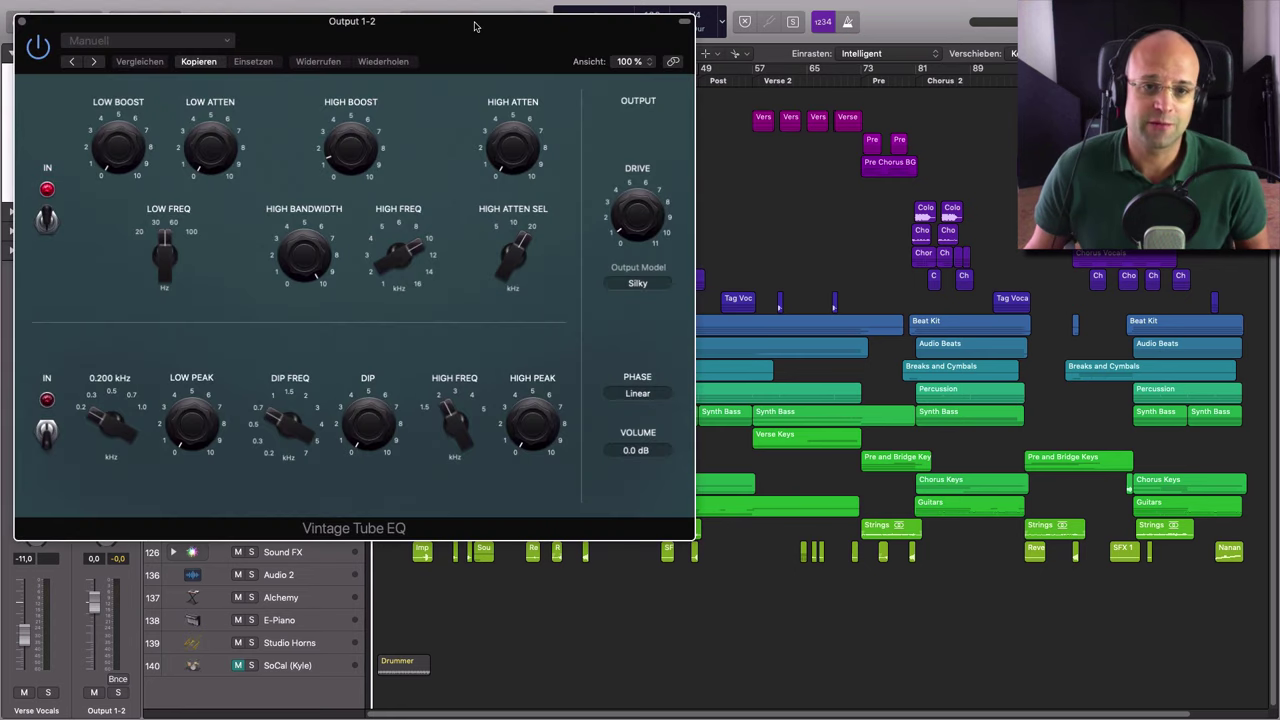
pyautogui.moveTo(453, 44); pyautogui.dragTo(827, 111)
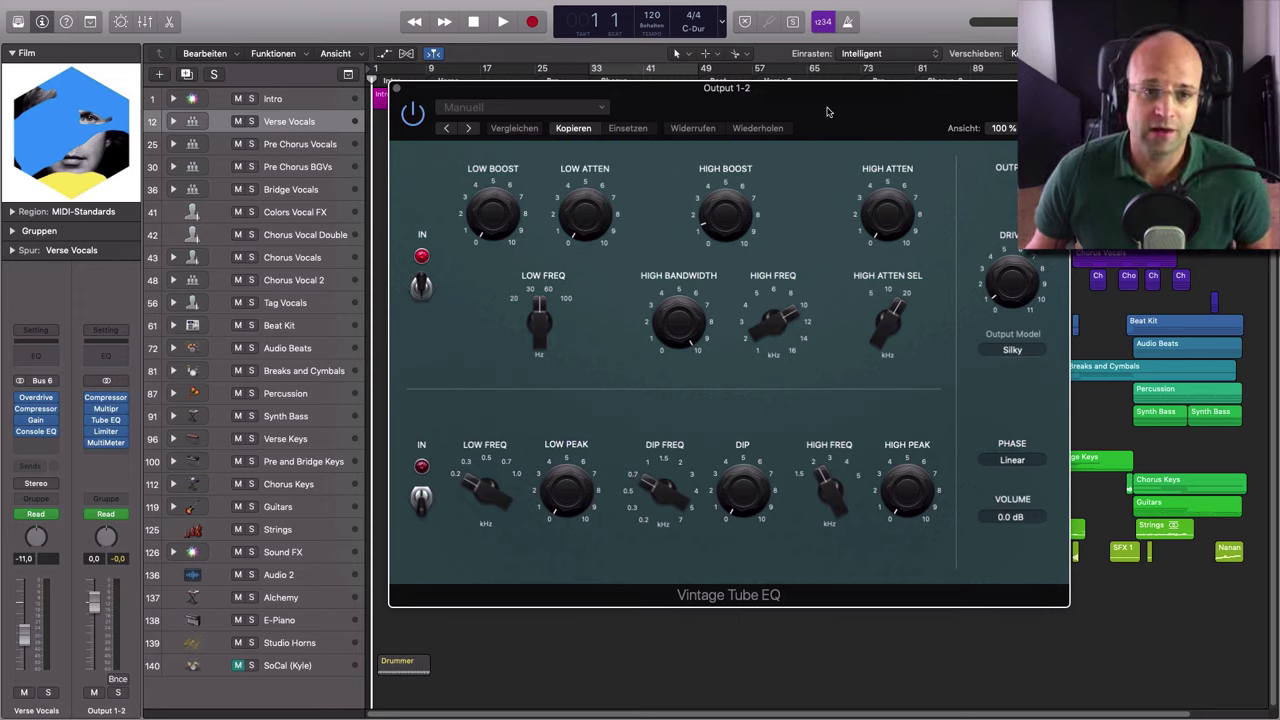
pyautogui.click(396, 90)
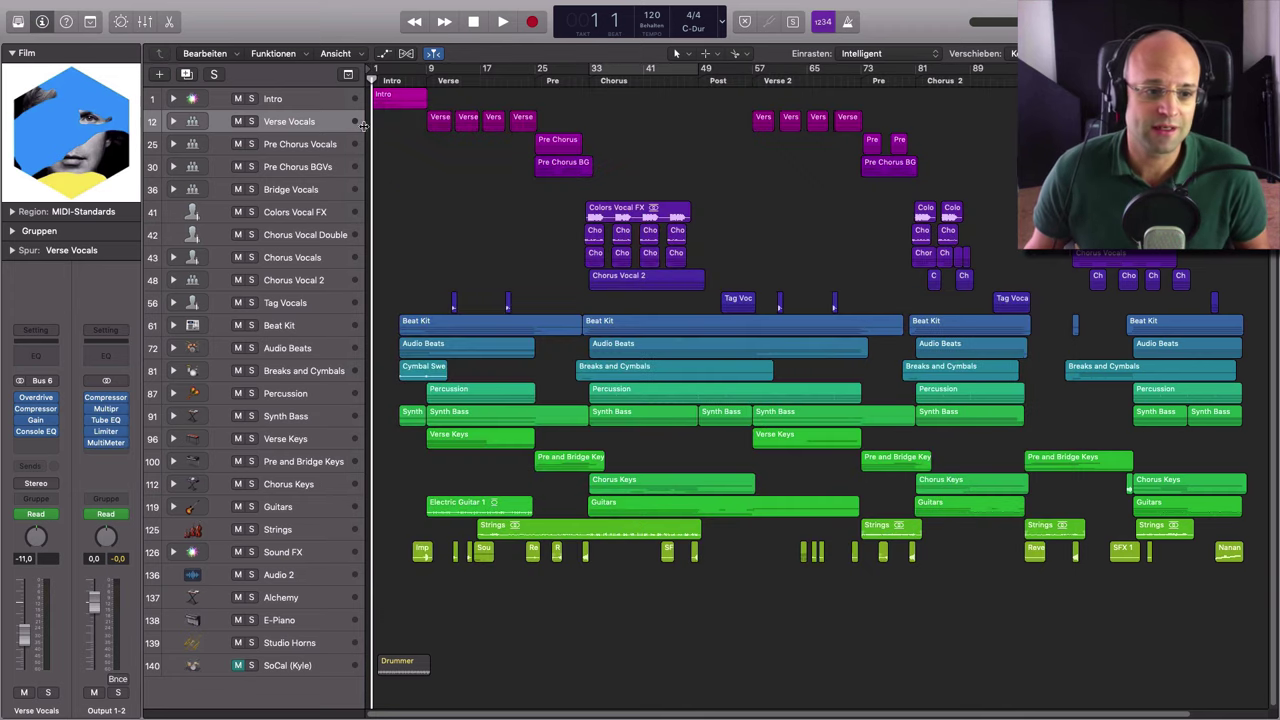
# - Inspect the Vintage Console EQ on the Verse Vocals channel and close it
pyautogui.click(39, 432)
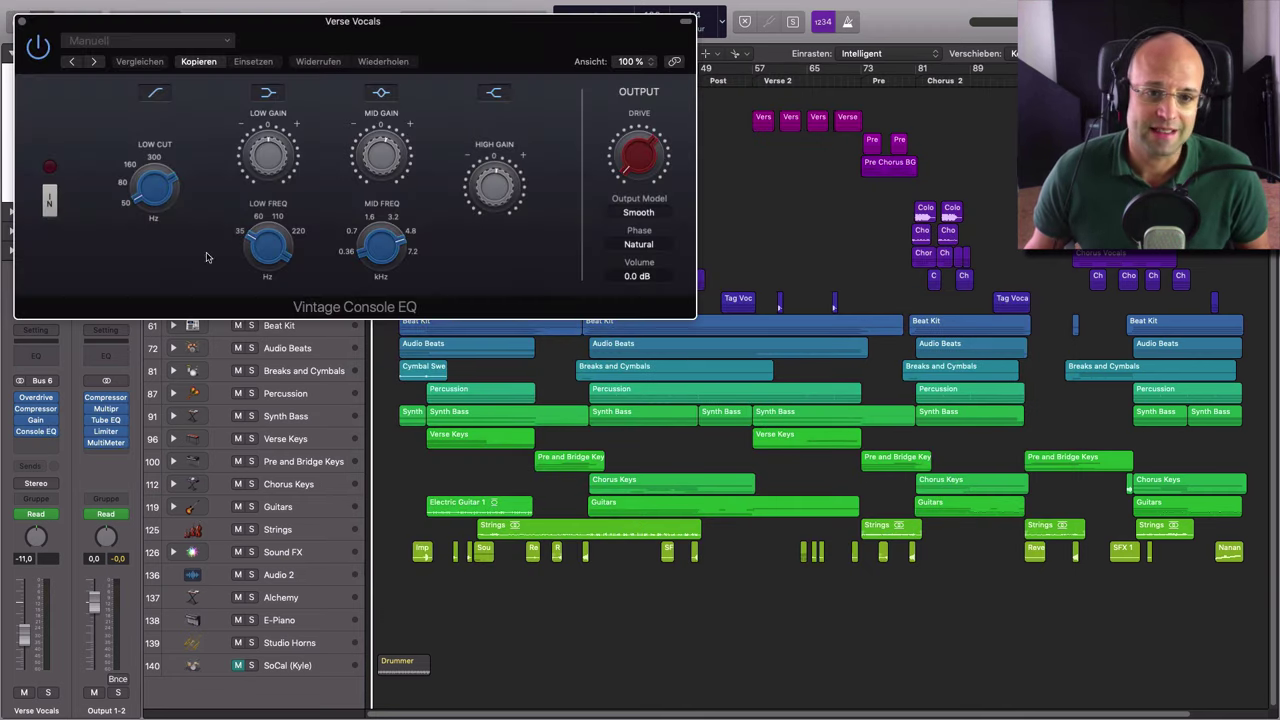
pyautogui.moveTo(441, 30); pyautogui.dragTo(798, 167)
pyautogui.click(378, 158)
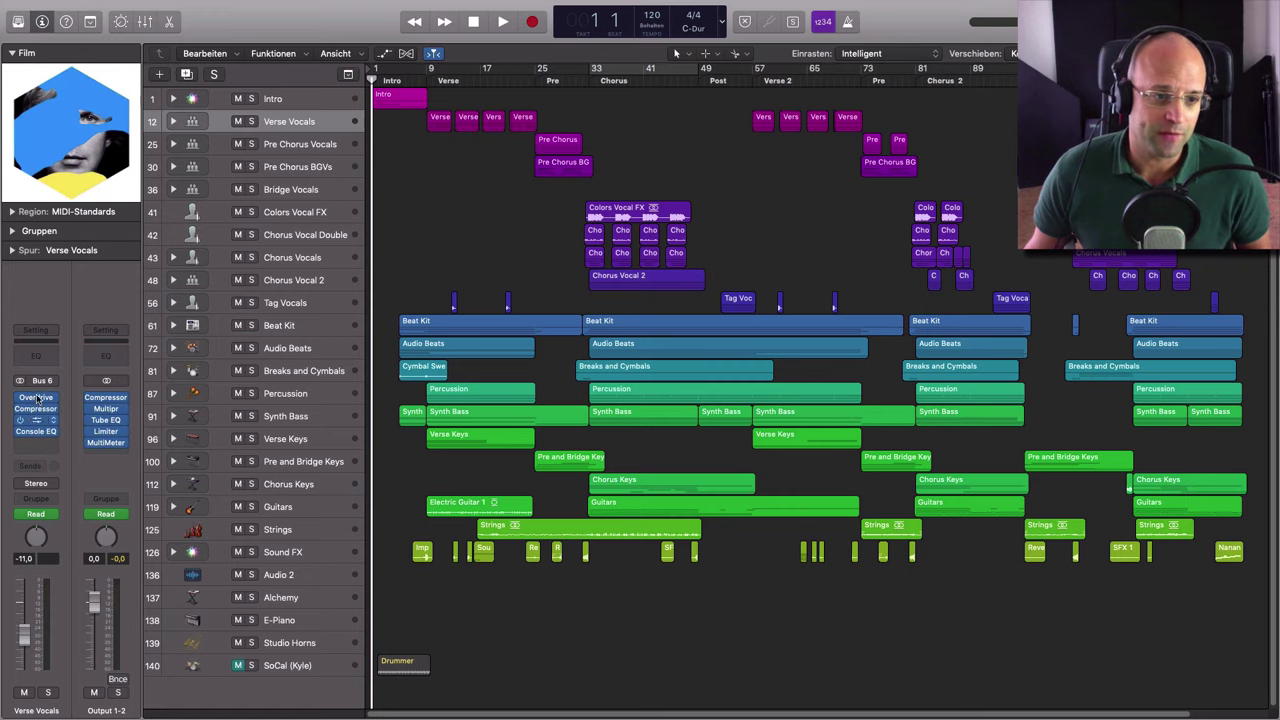
# - Add a Channel EQ to Verse Vocals with -9.5 dB at 144 Hz, +9.0 dB at 1000 Hz and -10.0 dB at 7300 Hz
pyautogui.click(40, 358)
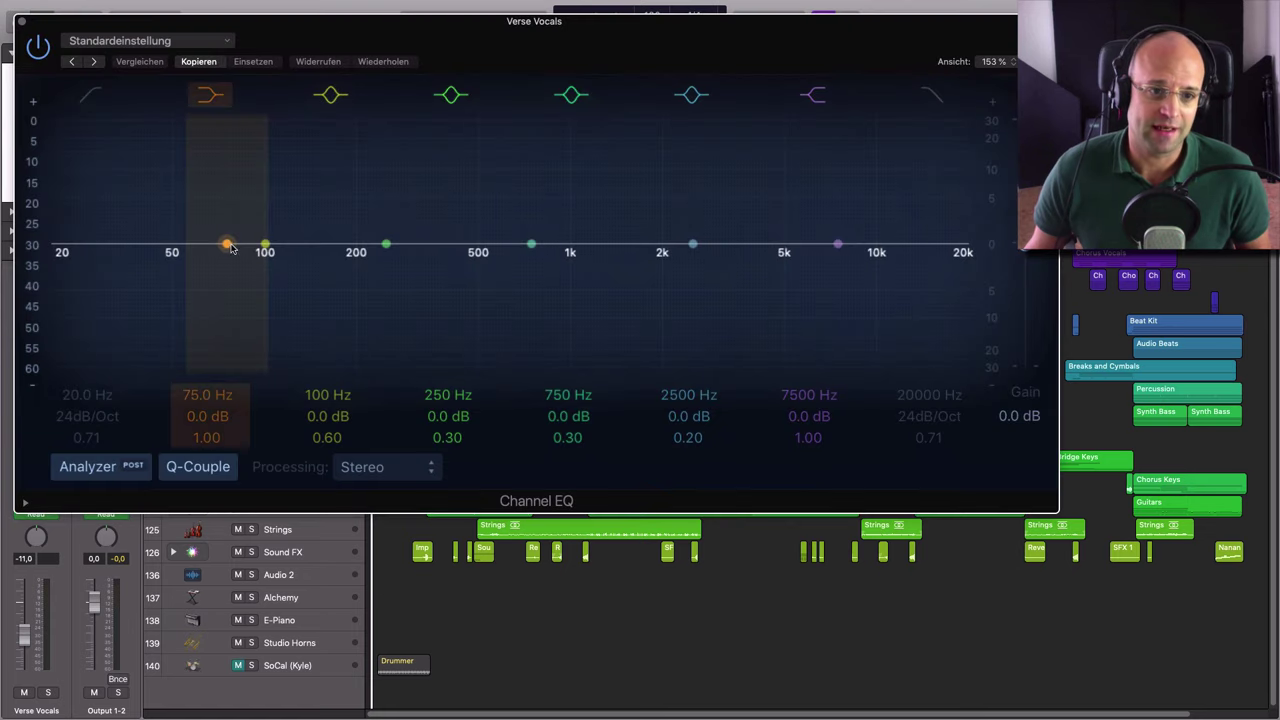
pyautogui.moveTo(229, 246); pyautogui.dragTo(321, 302)
pyautogui.moveTo(531, 244); pyautogui.dragTo(569, 175)
pyautogui.moveTo(840, 246); pyautogui.dragTo(835, 309)
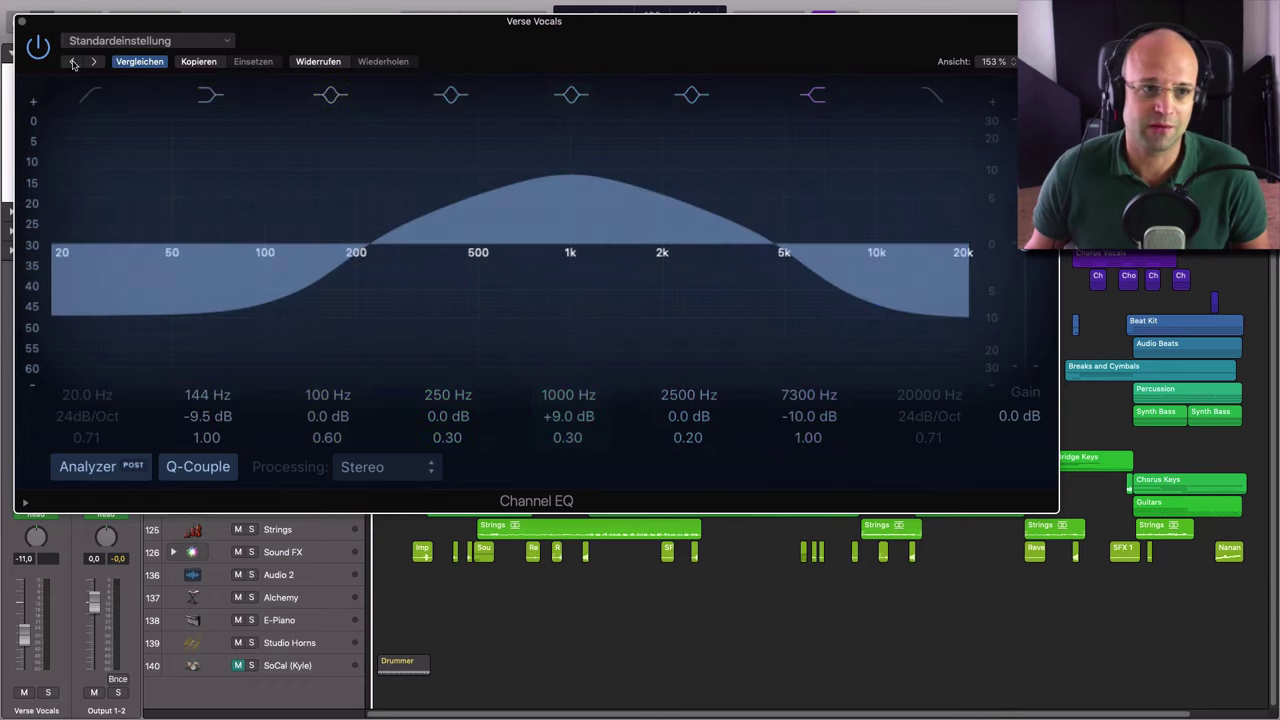
pyautogui.click(22, 22)
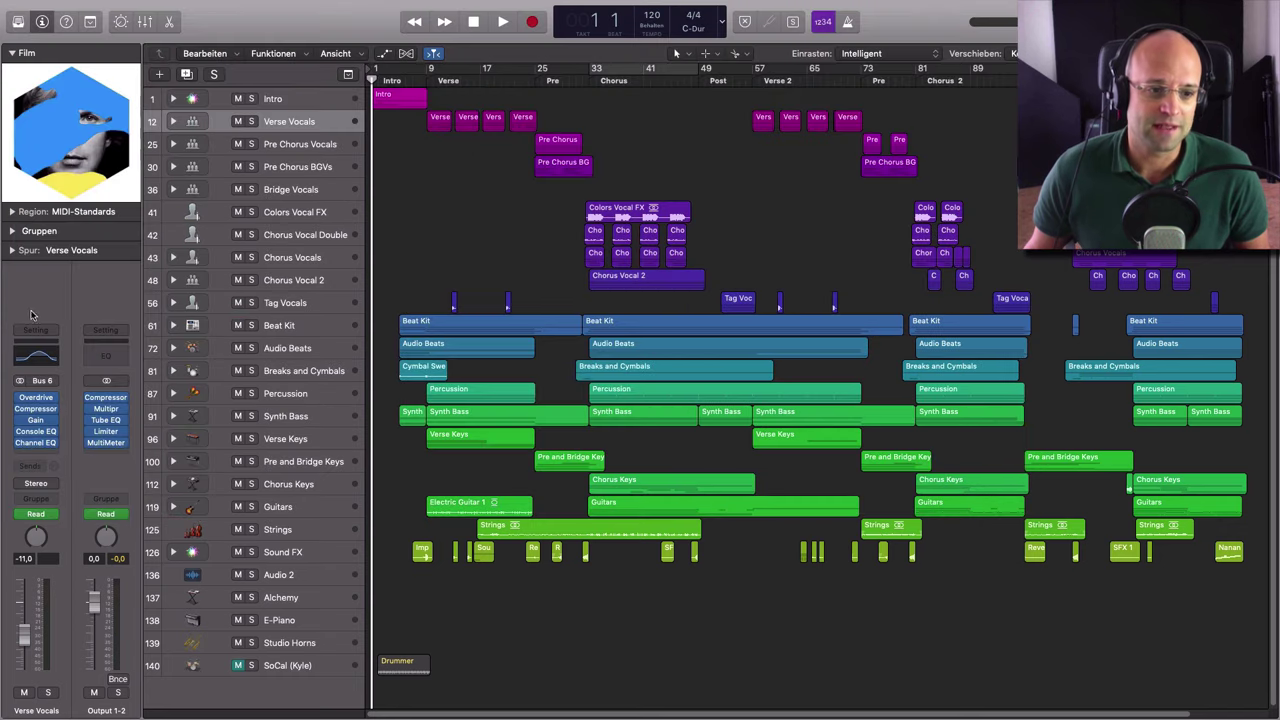
# - Remove the Channel EQ from the Verse Vocals channel
pyautogui.click(57, 448)
pyautogui.click(66, 452)
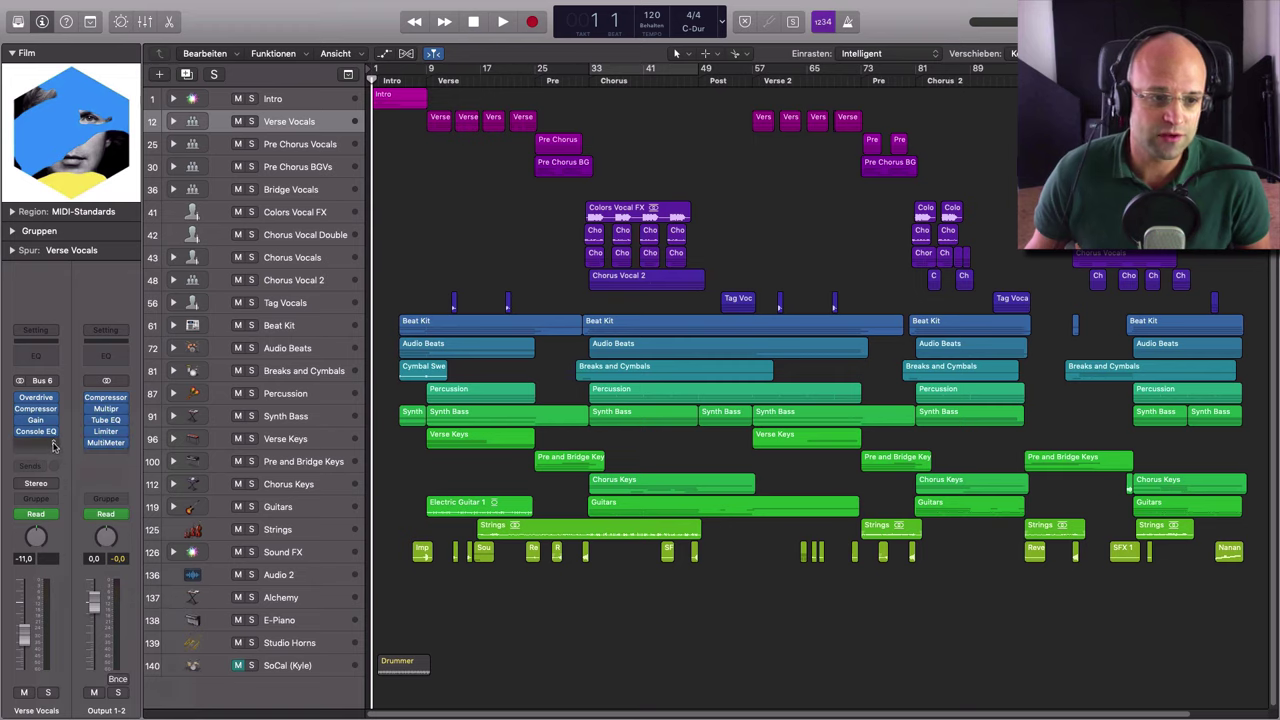
# - Browse the effect plug-in categories for the empty Verse Vocals slot, including Delay, Modulation and Pitch
pyautogui.click(55, 444)
pyautogui.moveTo(57, 538)
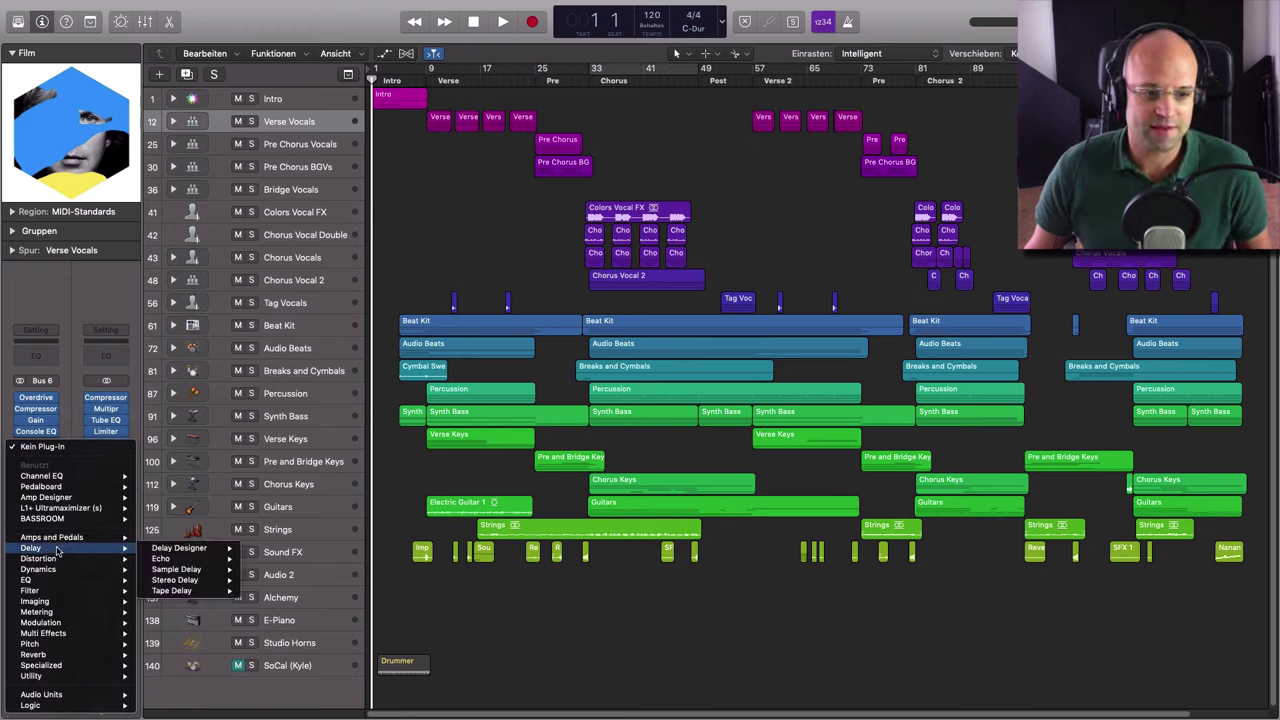
pyautogui.moveTo(67, 592)
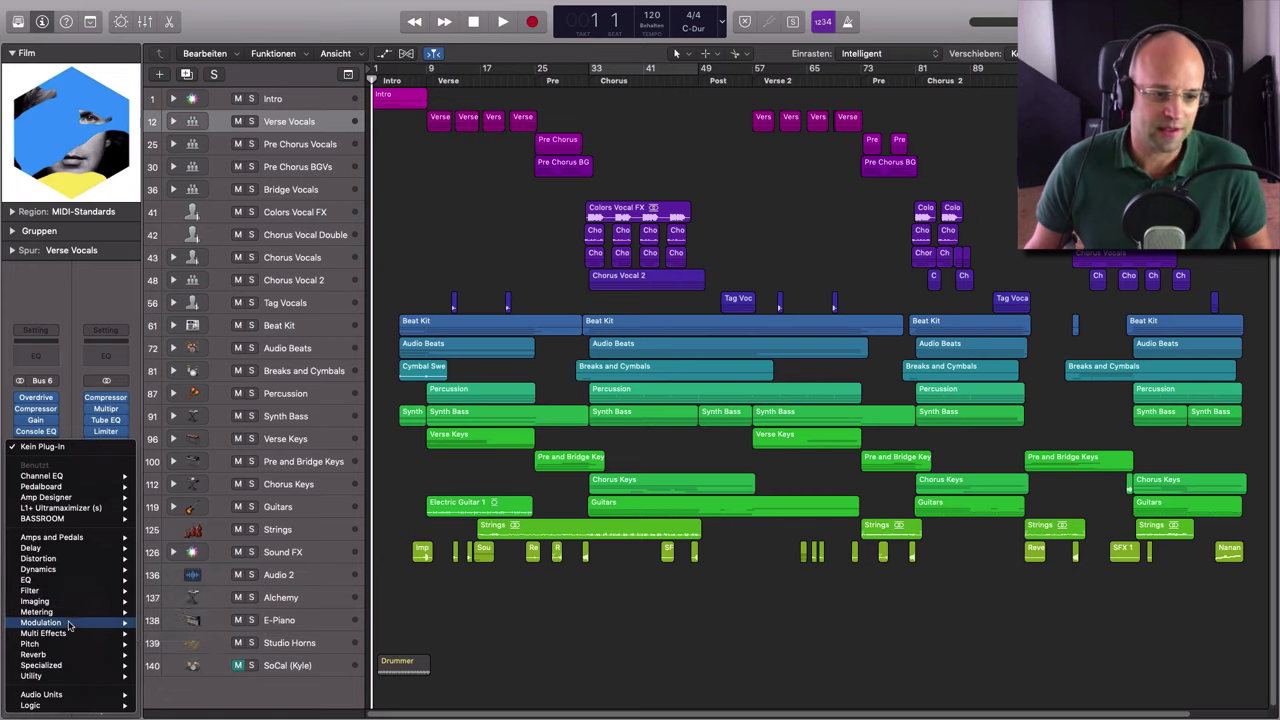
pyautogui.moveTo(72, 626)
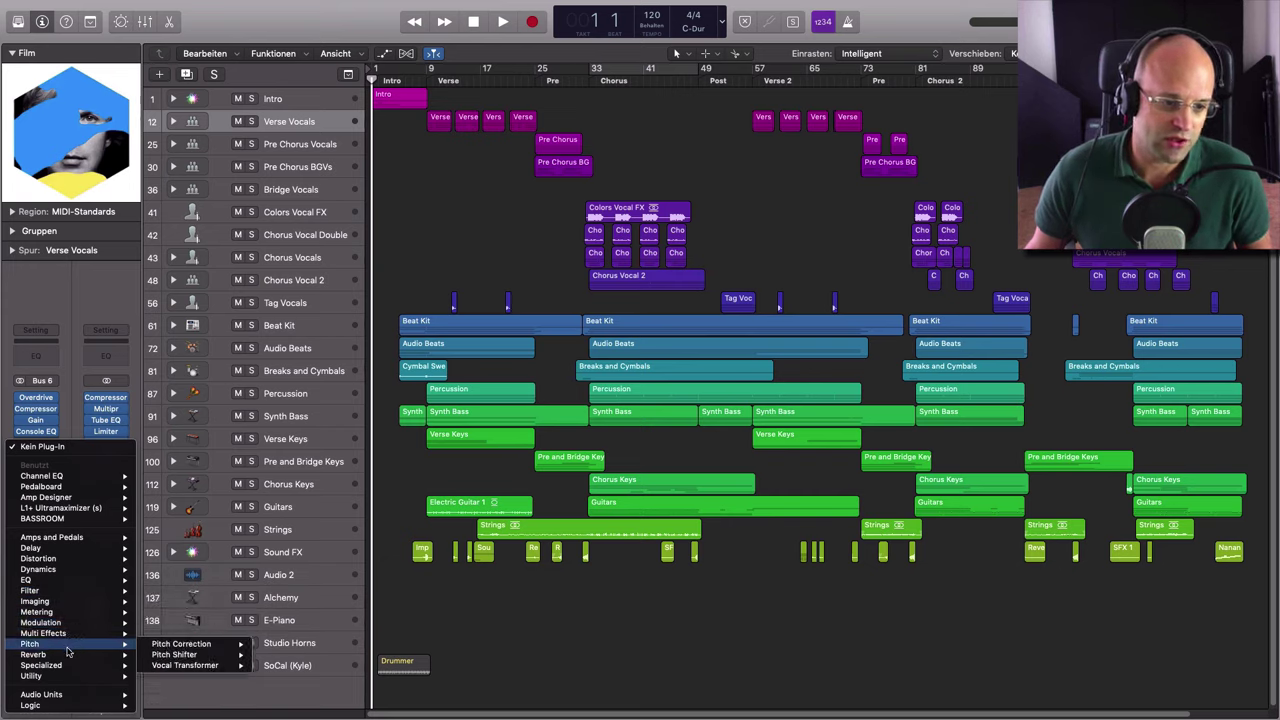
pyautogui.click(212, 693)
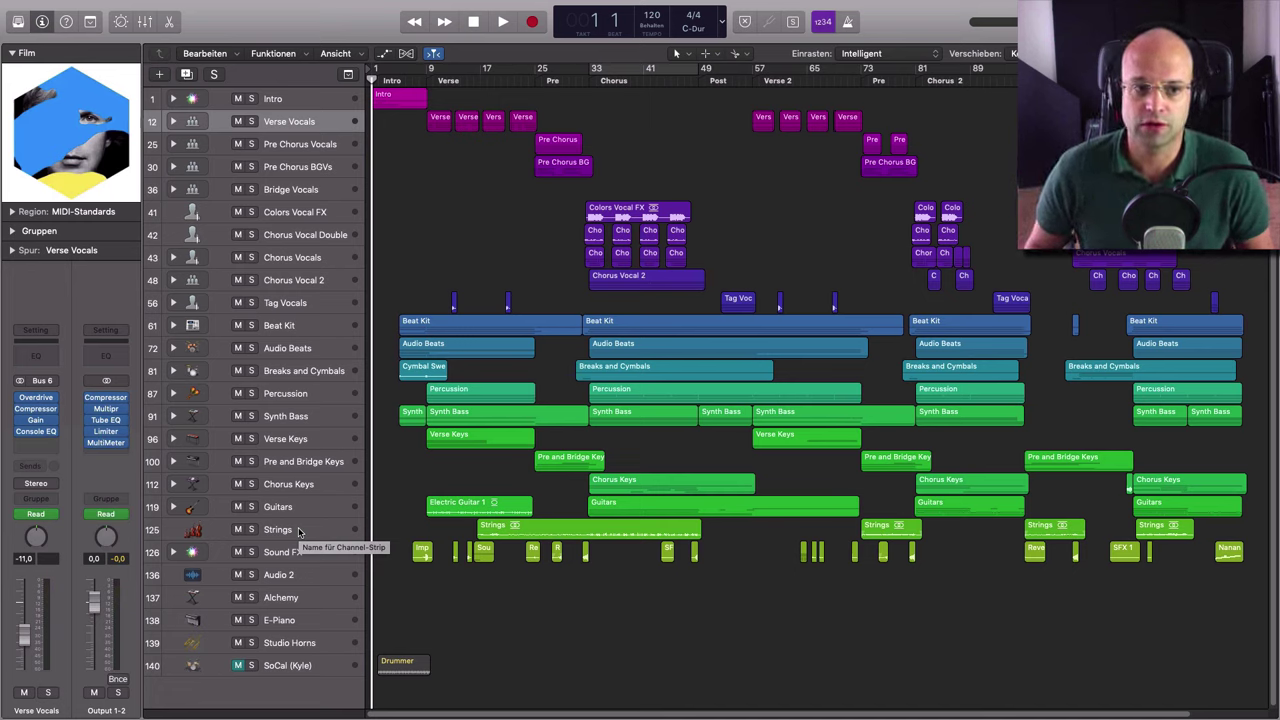
# - Open Amp Designer on the Audio 2 track and load the Nice Wobble preset from the 01 Clean category
pyautogui.click(602, 585)
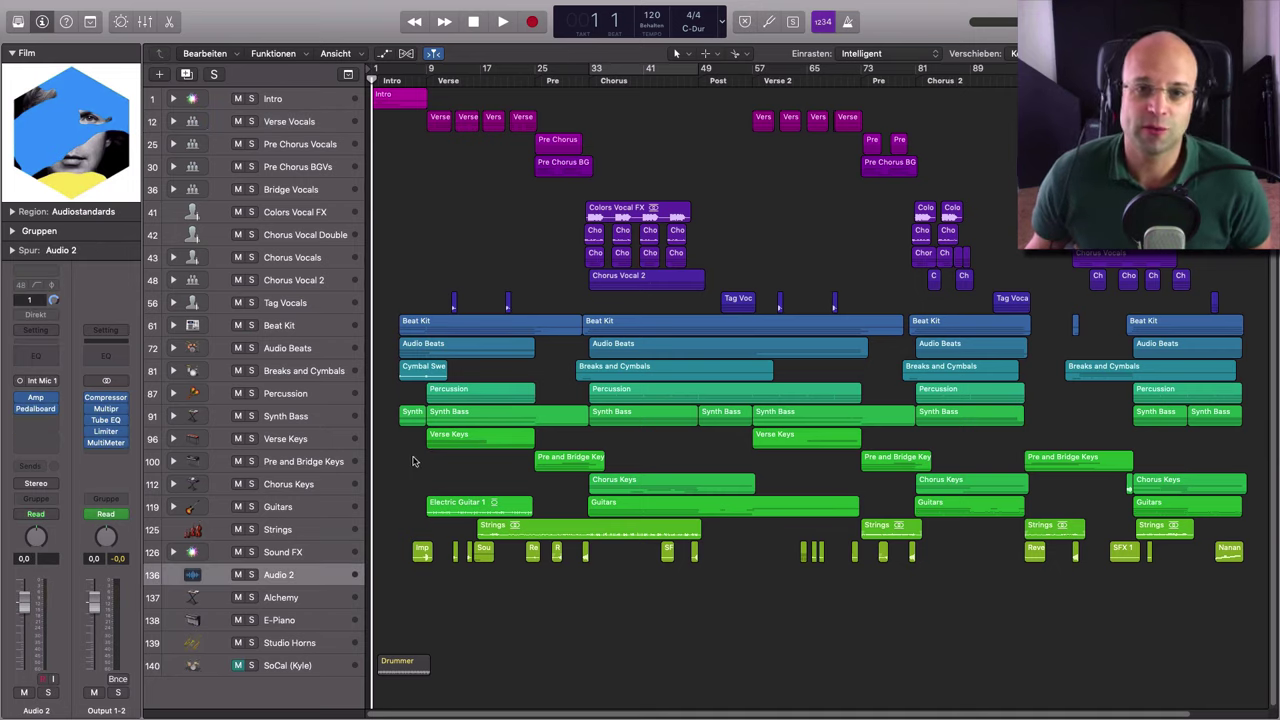
pyautogui.click(38, 398)
pyautogui.moveTo(876, 151); pyautogui.dragTo(818, 188)
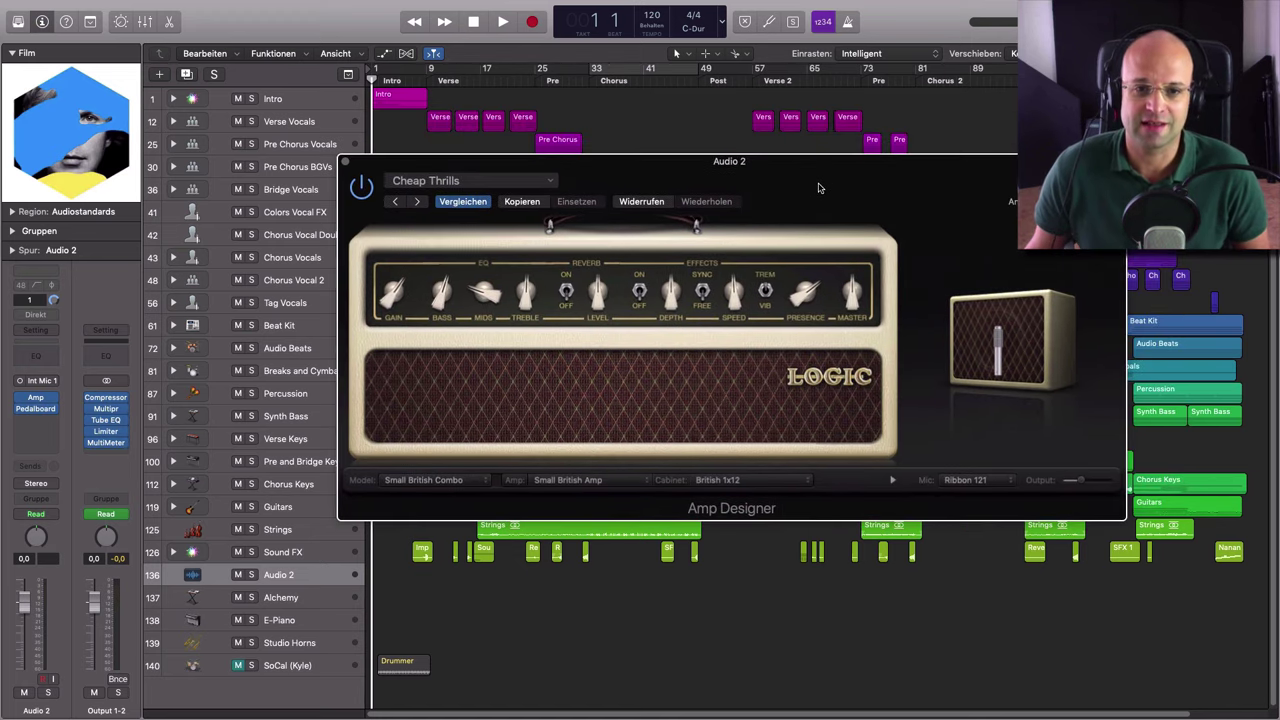
pyautogui.click(546, 184)
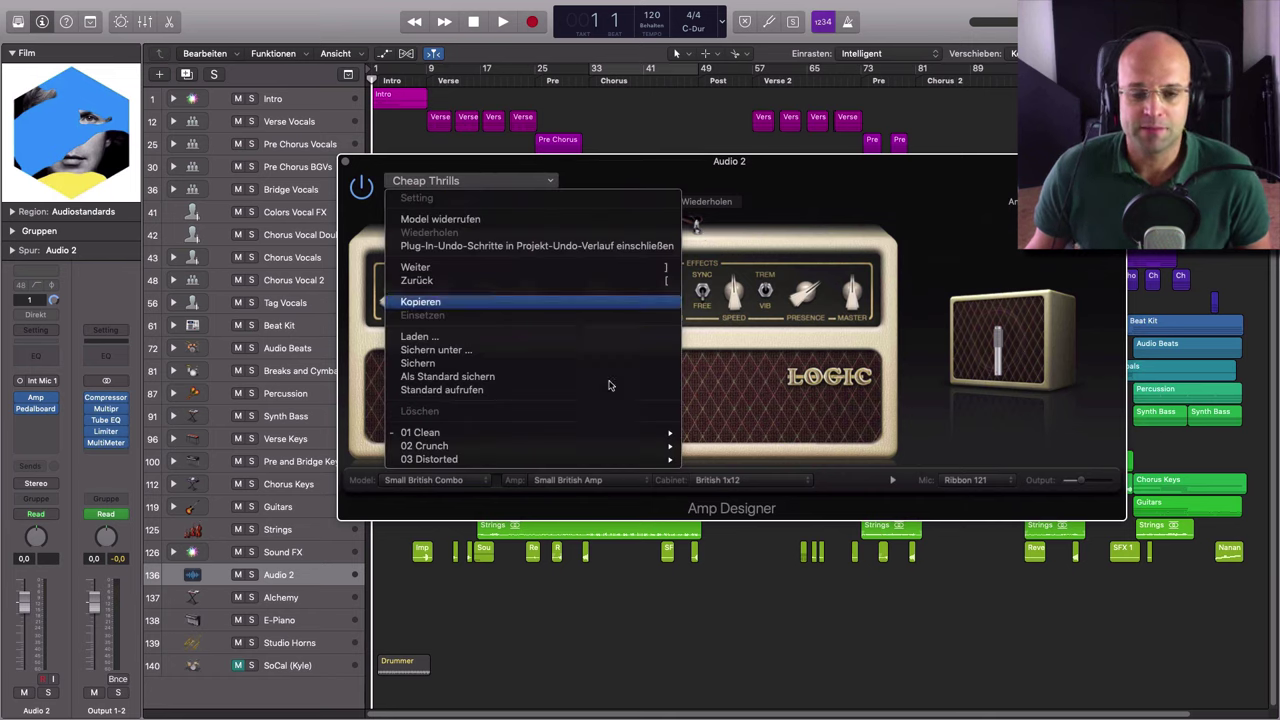
pyautogui.moveTo(589, 438)
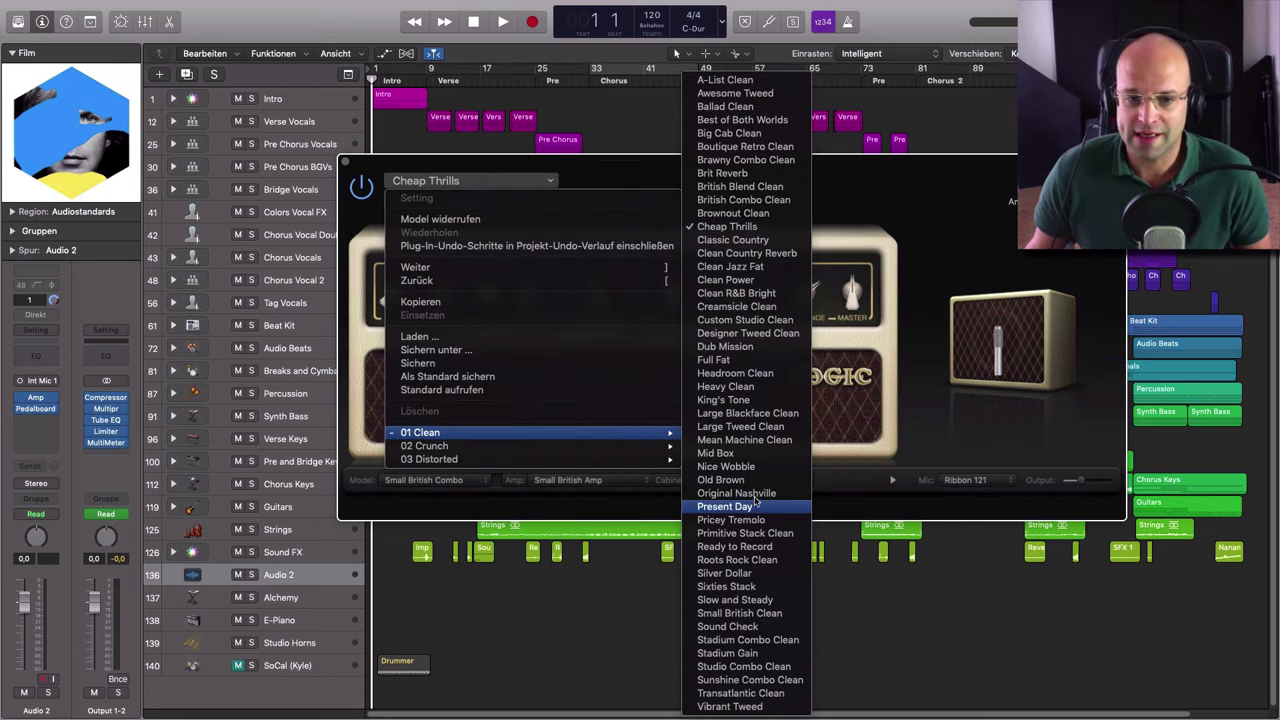
pyautogui.click(757, 470)
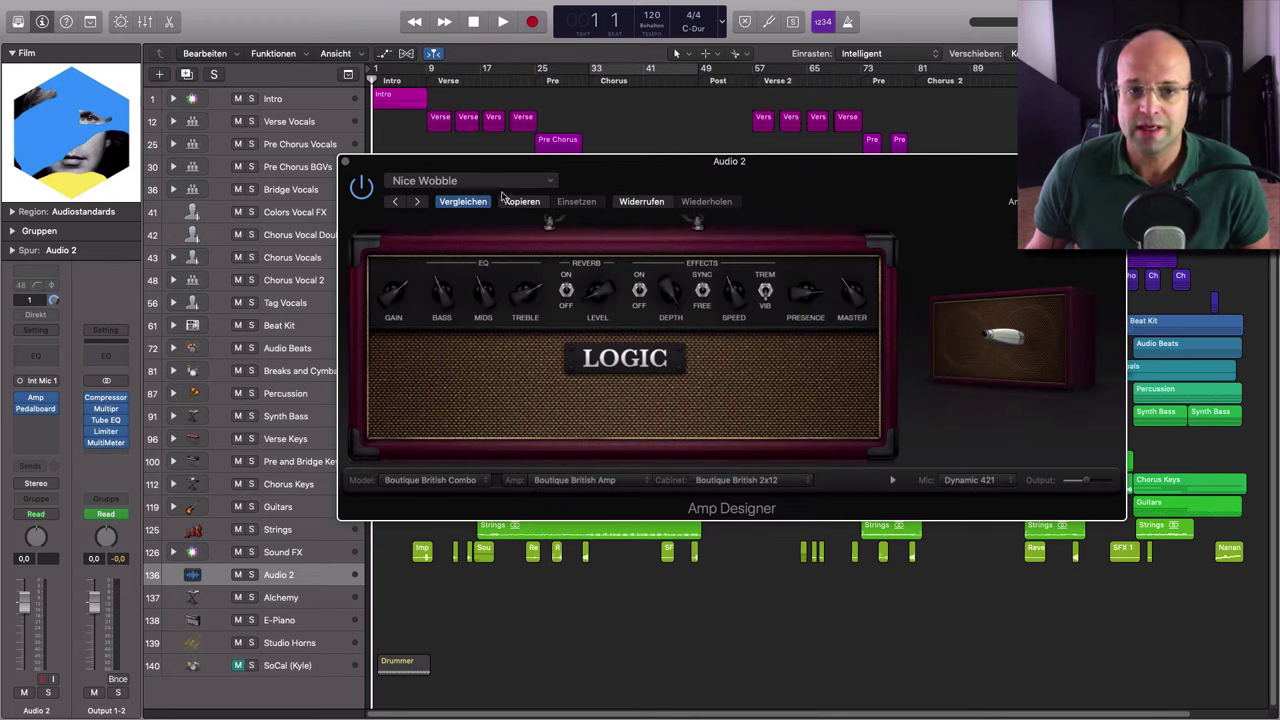
# - Adjust the microphone position in front of the Amp Designer speaker and set the mic to Dynamic 609
pyautogui.moveTo(1002, 351)
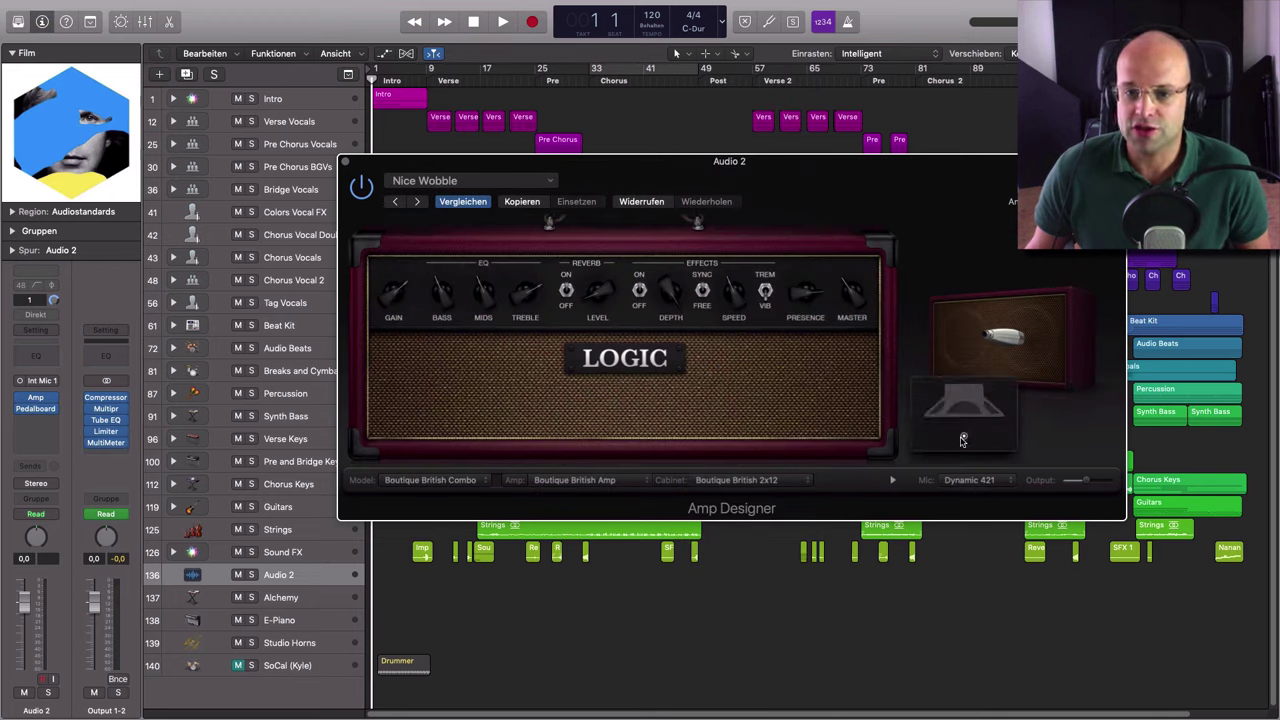
pyautogui.moveTo(965, 438)
pyautogui.mouseDown()
pyautogui.moveTo(975, 418)
pyautogui.moveTo(954, 448)
pyautogui.moveTo(941, 420)
pyautogui.moveTo(961, 448)
pyautogui.moveTo(921, 441)
pyautogui.moveTo(945, 438)
pyautogui.mouseUp()
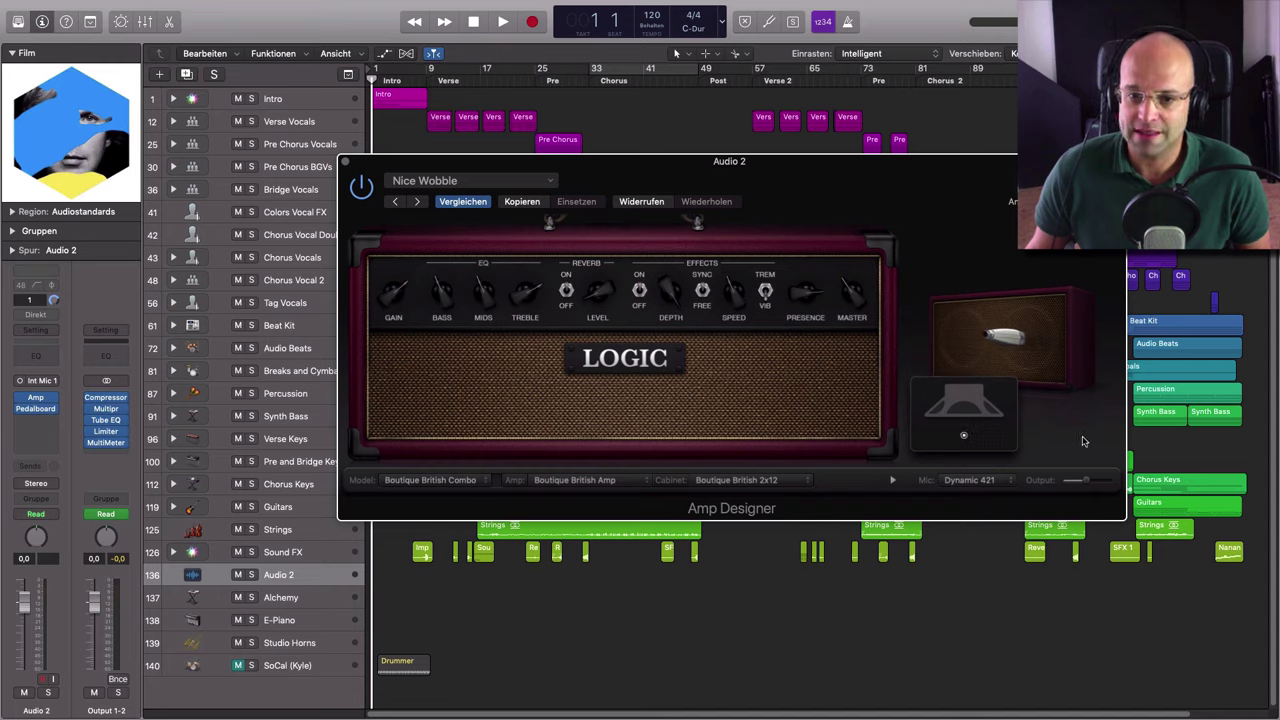
pyautogui.click(986, 481)
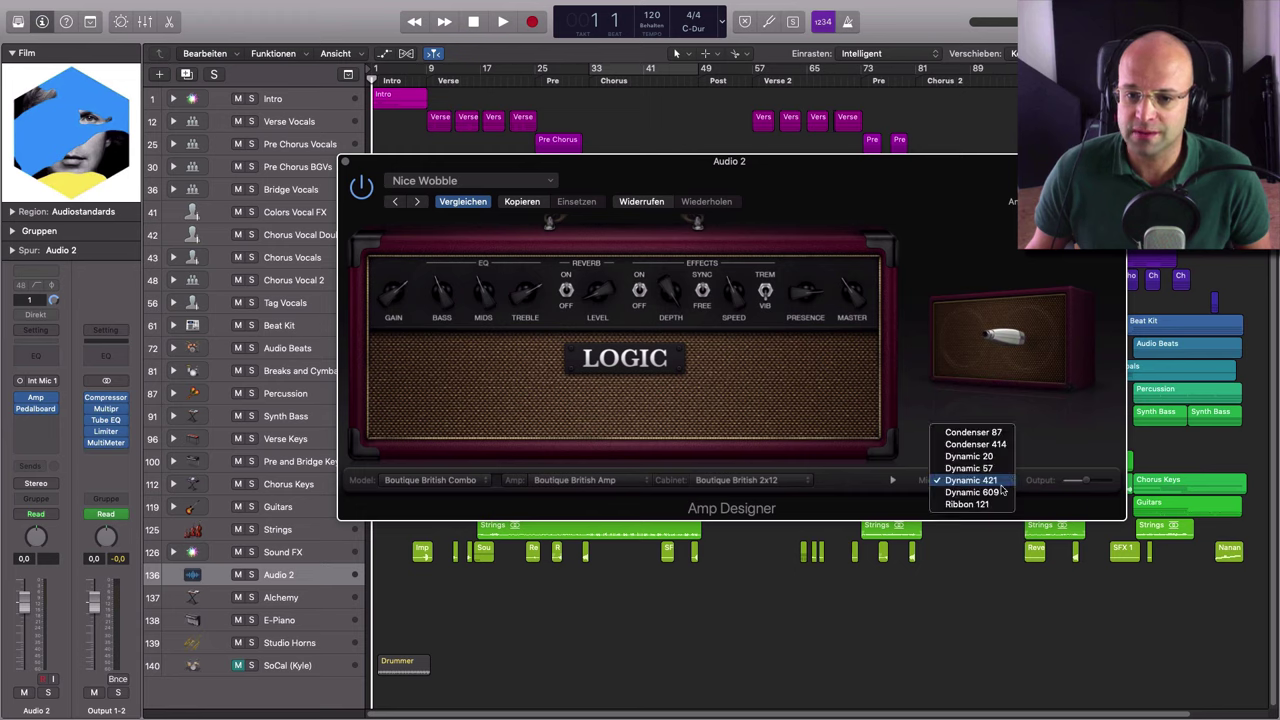
pyautogui.click(975, 493)
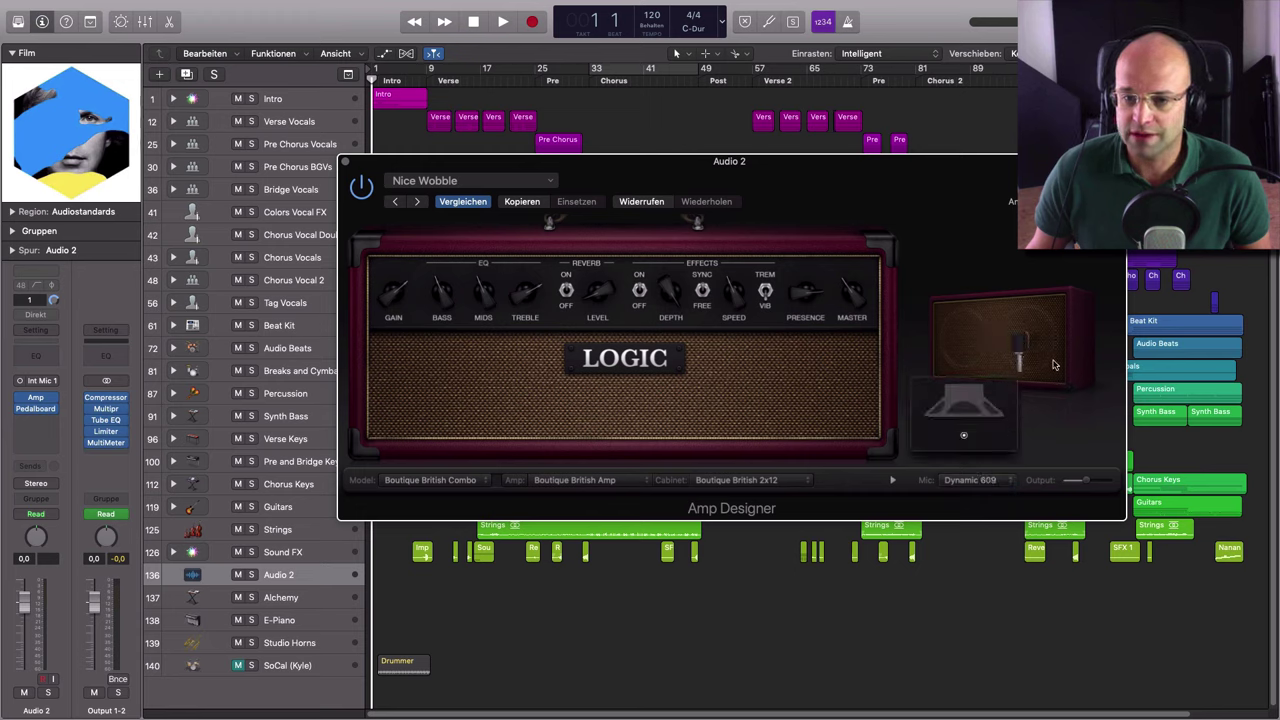
# - Set the Amp Designer amp to Stadium Head and the model to Stadium Stack, and close the plug-in
pyautogui.click(800, 482)
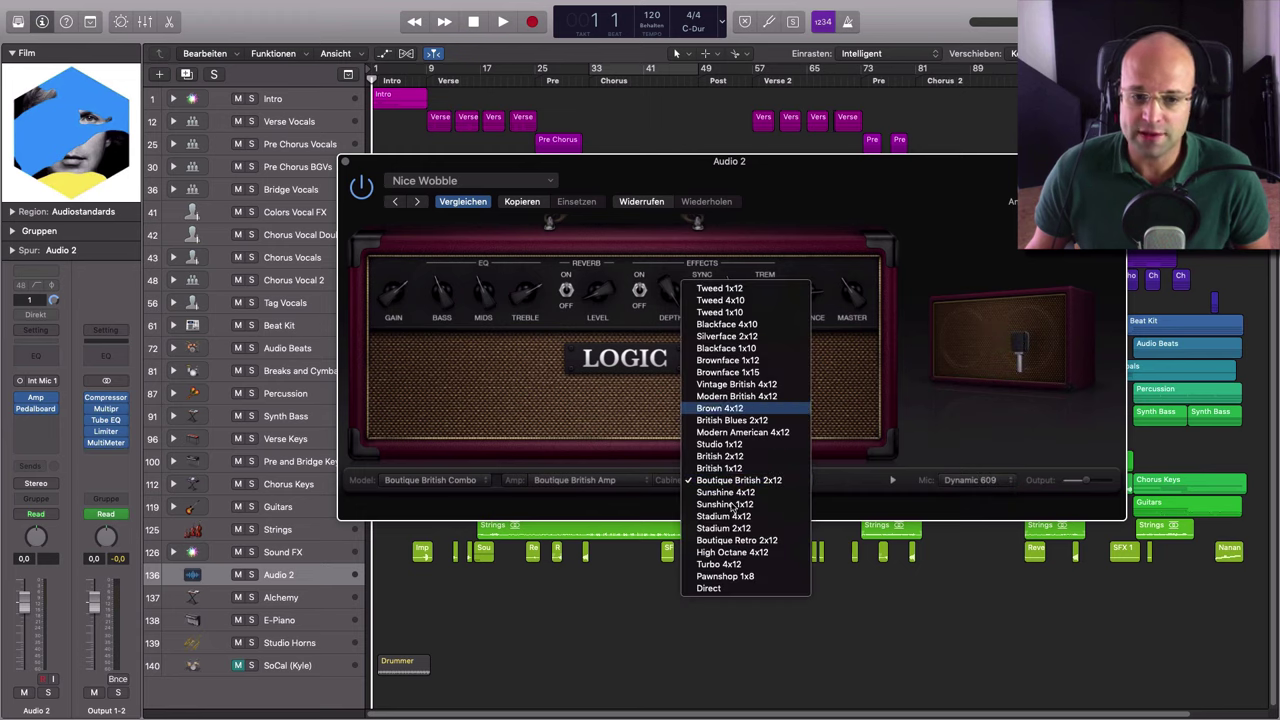
pyautogui.click(632, 483)
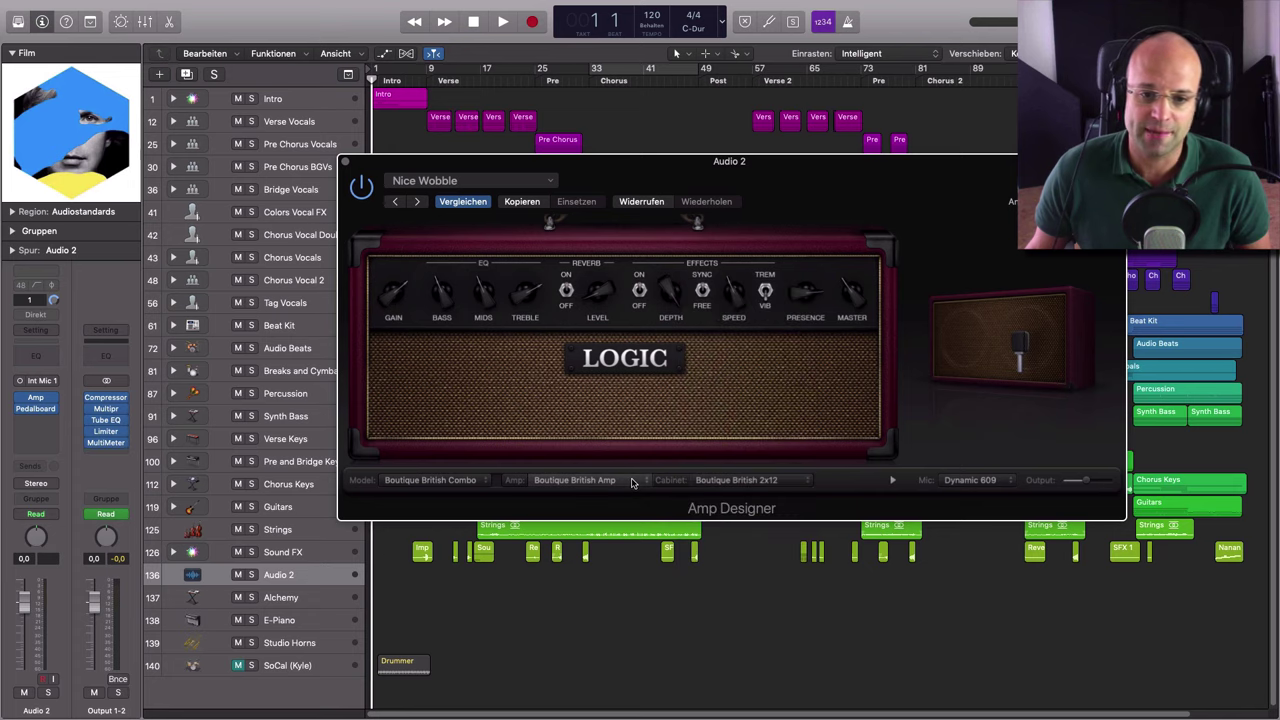
pyautogui.click(640, 483)
pyautogui.click(594, 518)
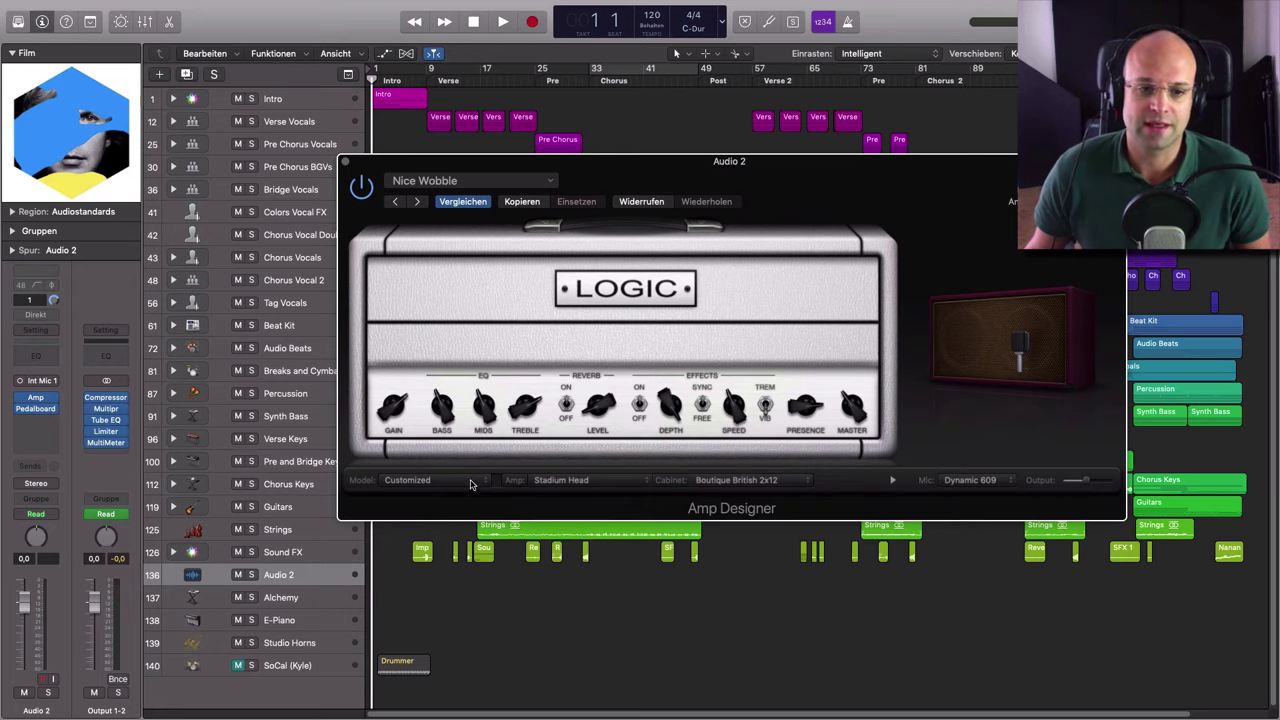
pyautogui.click(470, 484)
pyautogui.click(450, 395)
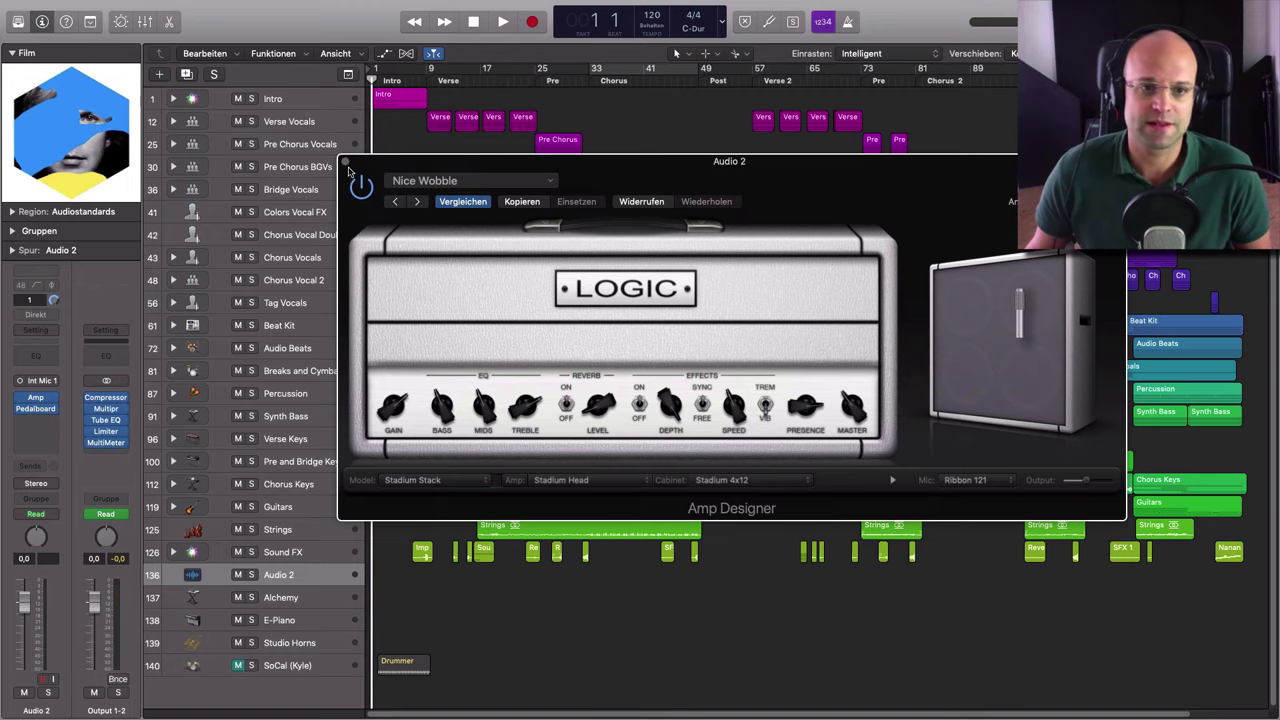
pyautogui.click(347, 165)
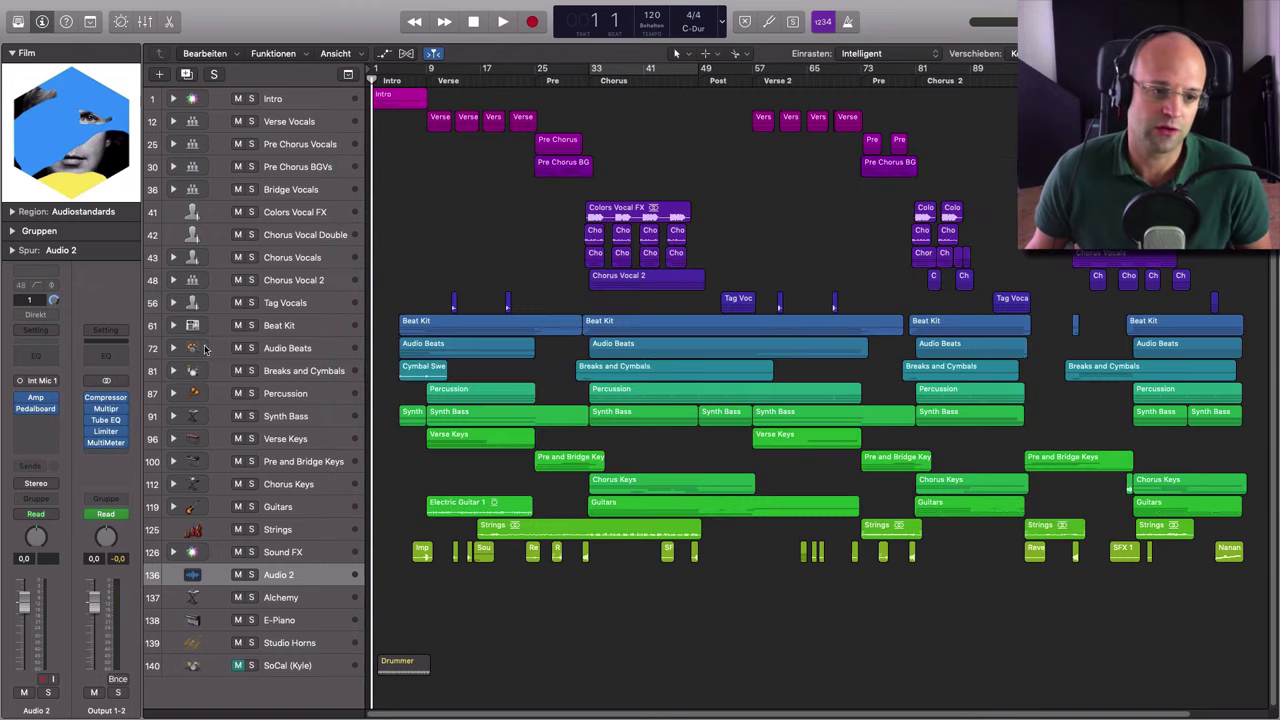
# - Open Pedalboard on the Audio 2 track and add the Fuzz Machine, Phaze 2 and Roto Phase pedals after Vintage Drive
pyautogui.click(37, 410)
pyautogui.moveTo(457, 58); pyautogui.dragTo(811, 180)
pyautogui.moveTo(1063, 330); pyautogui.dragTo(677, 374)
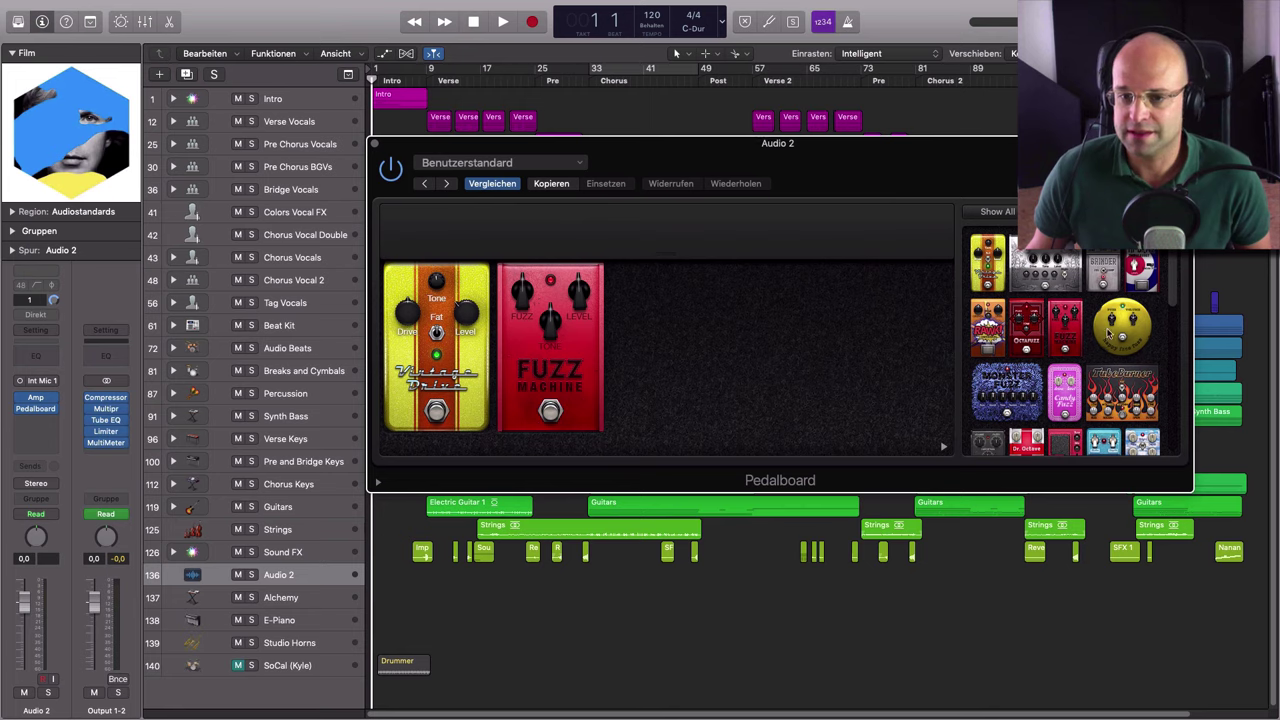
pyautogui.scroll(-5, 1100, 330)
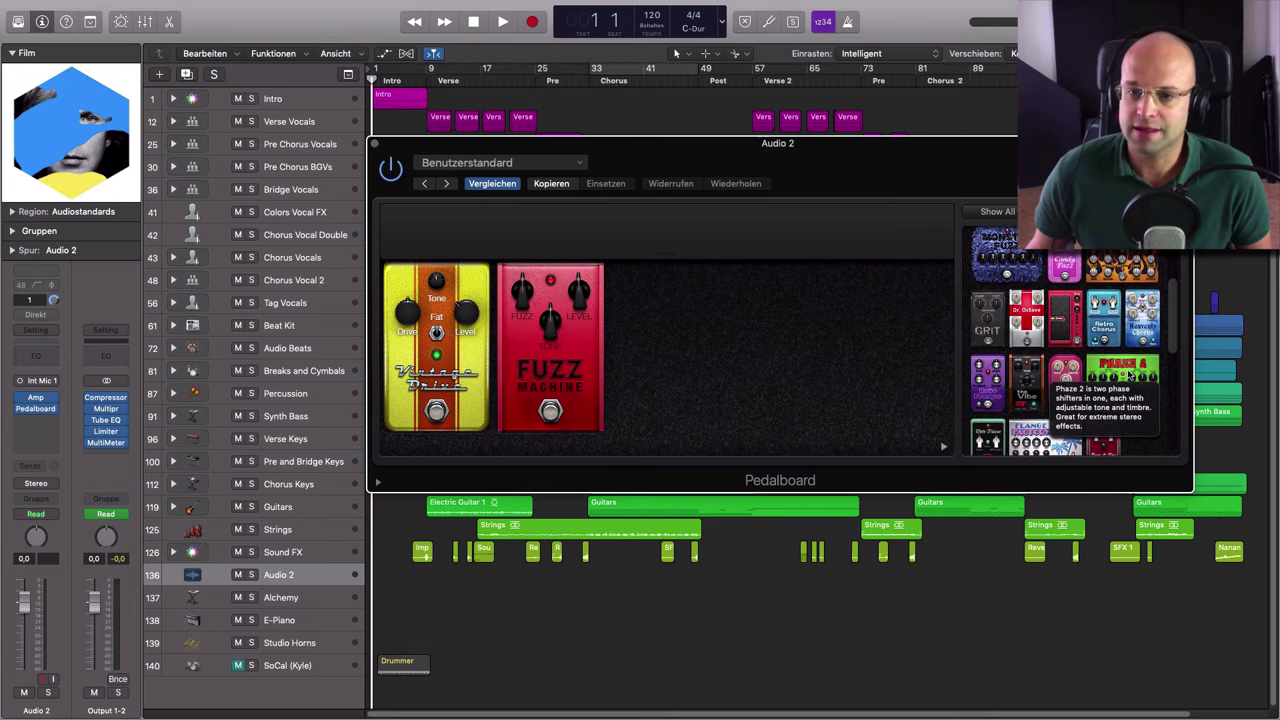
pyautogui.moveTo(1127, 375); pyautogui.dragTo(768, 348)
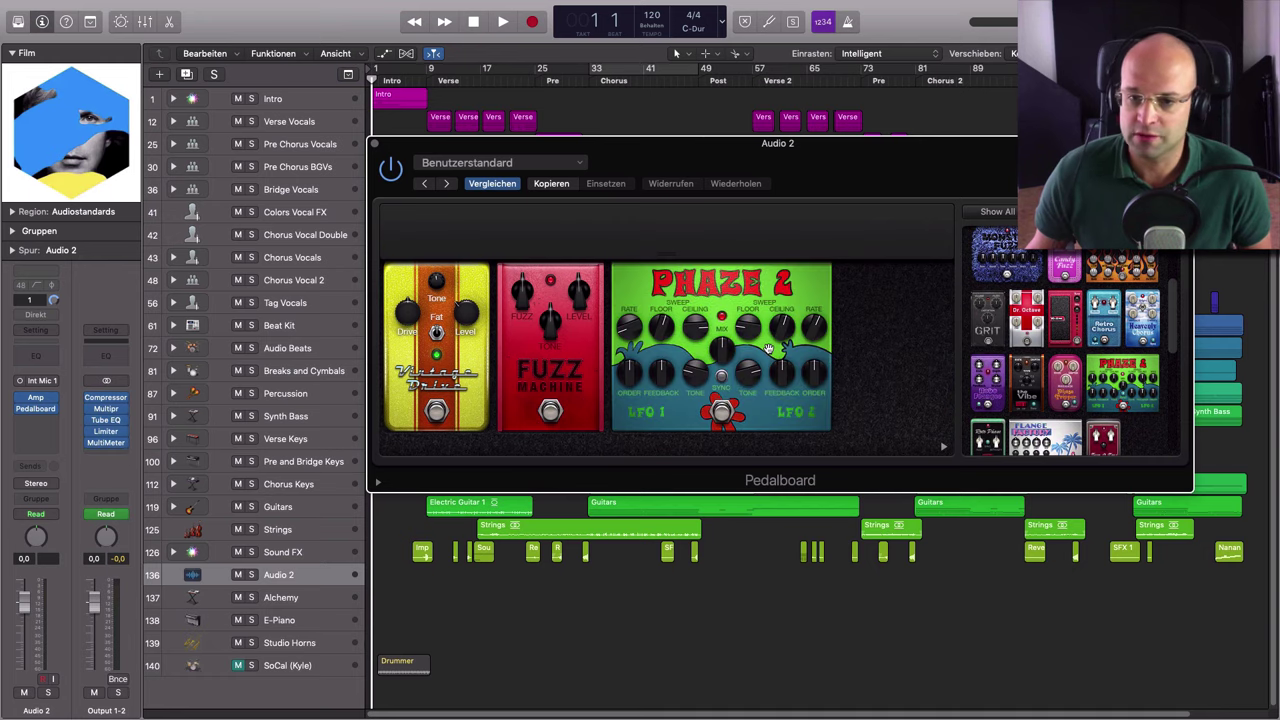
pyautogui.moveTo(988, 437); pyautogui.dragTo(882, 323)
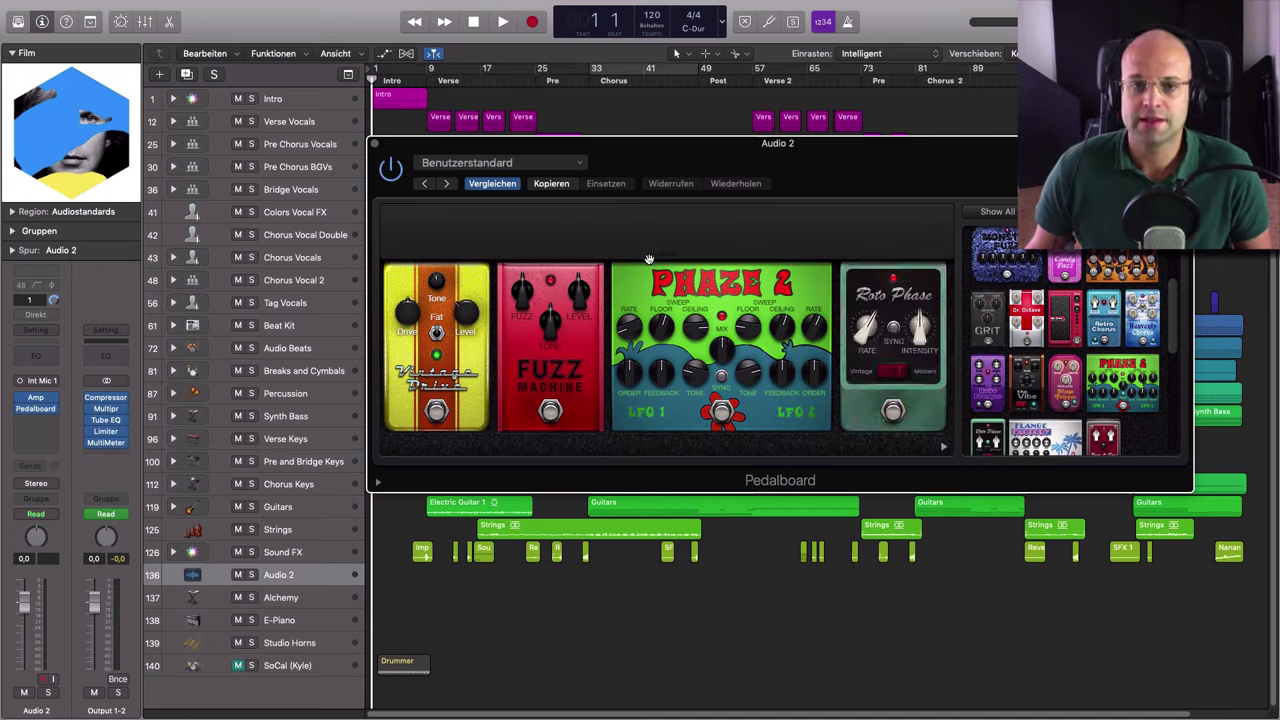
pyautogui.moveTo(565, 247)
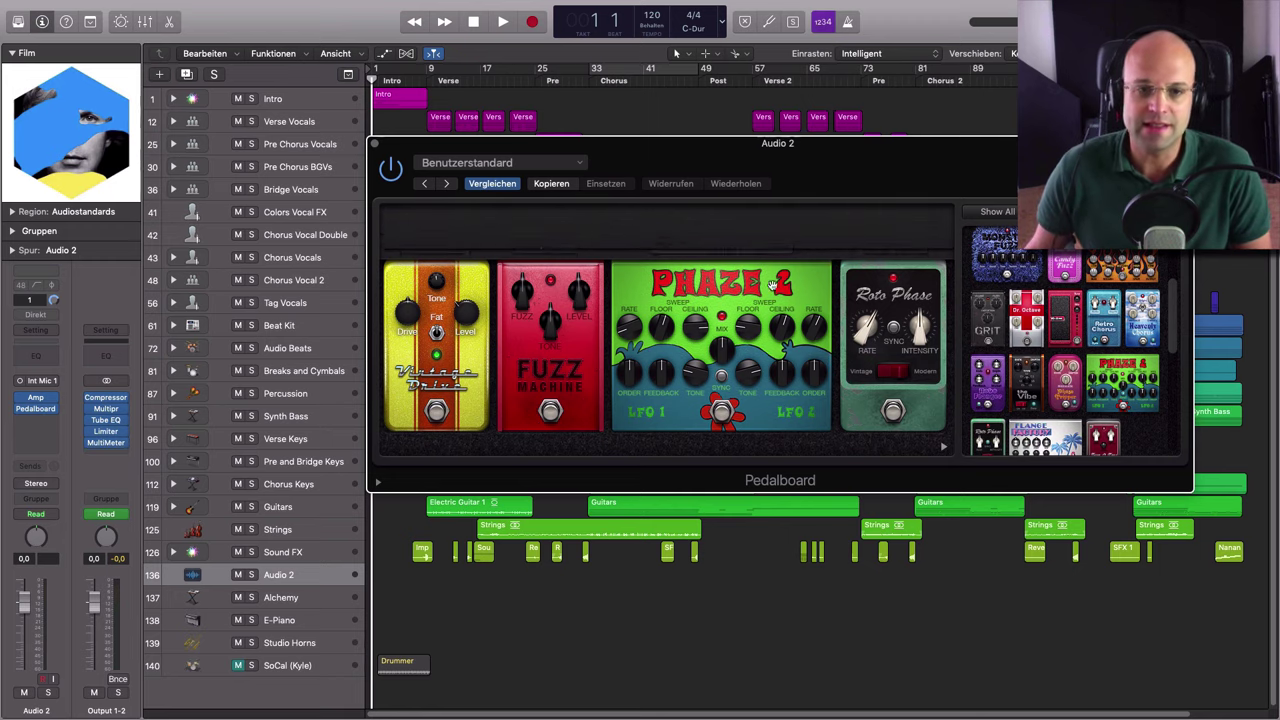
pyautogui.click(374, 146)
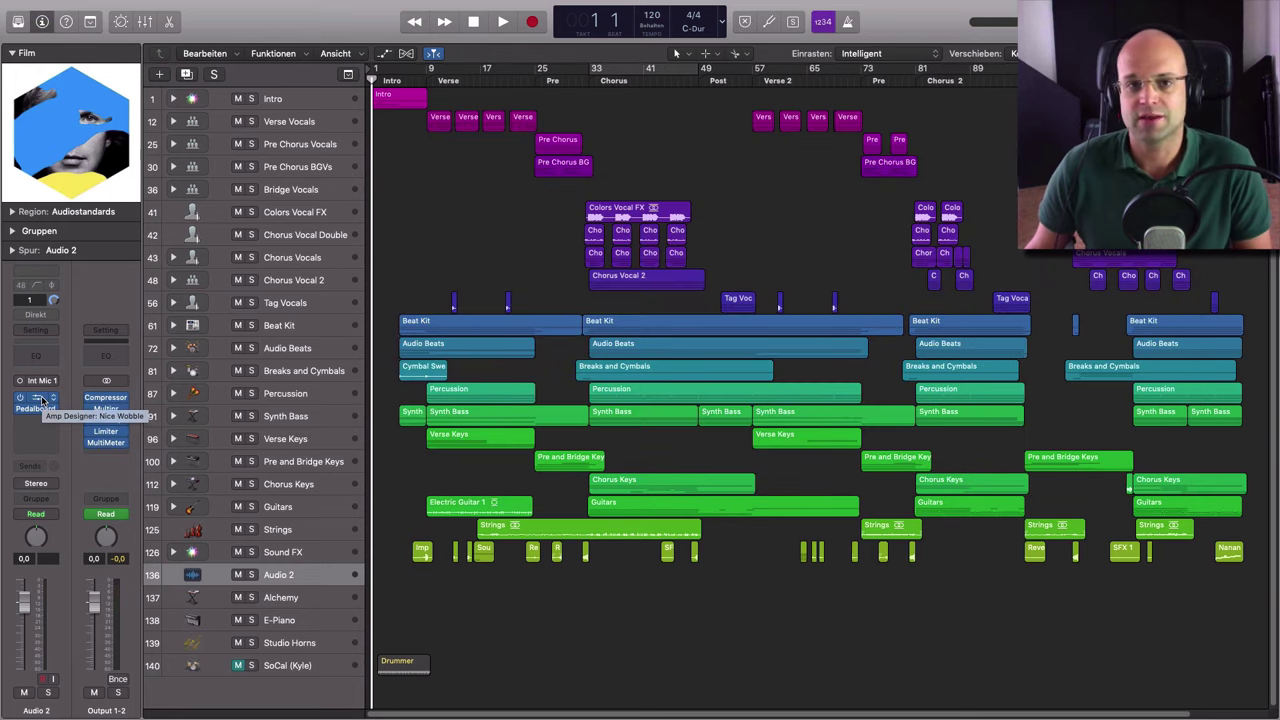
# - Open the Alchemy synthesizer on the Alchemy track and filter its presets by the Choir subcategory
pyautogui.click(312, 599)
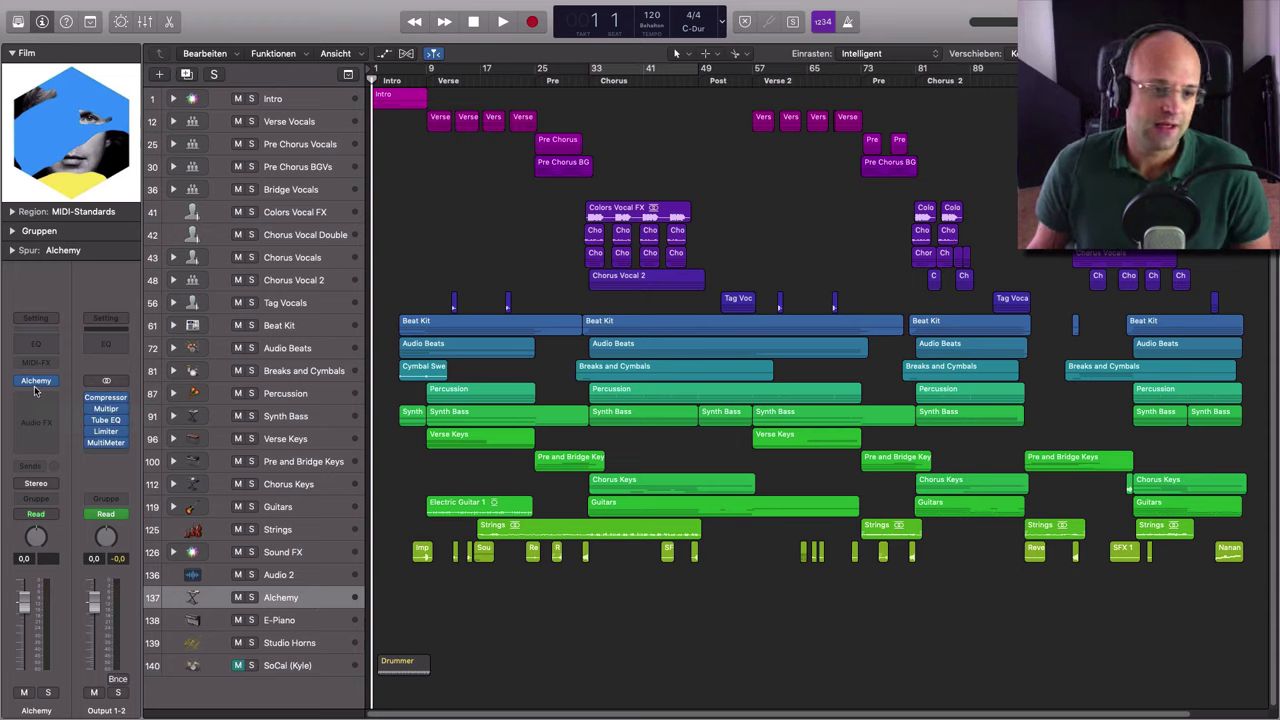
pyautogui.moveTo(37, 384)
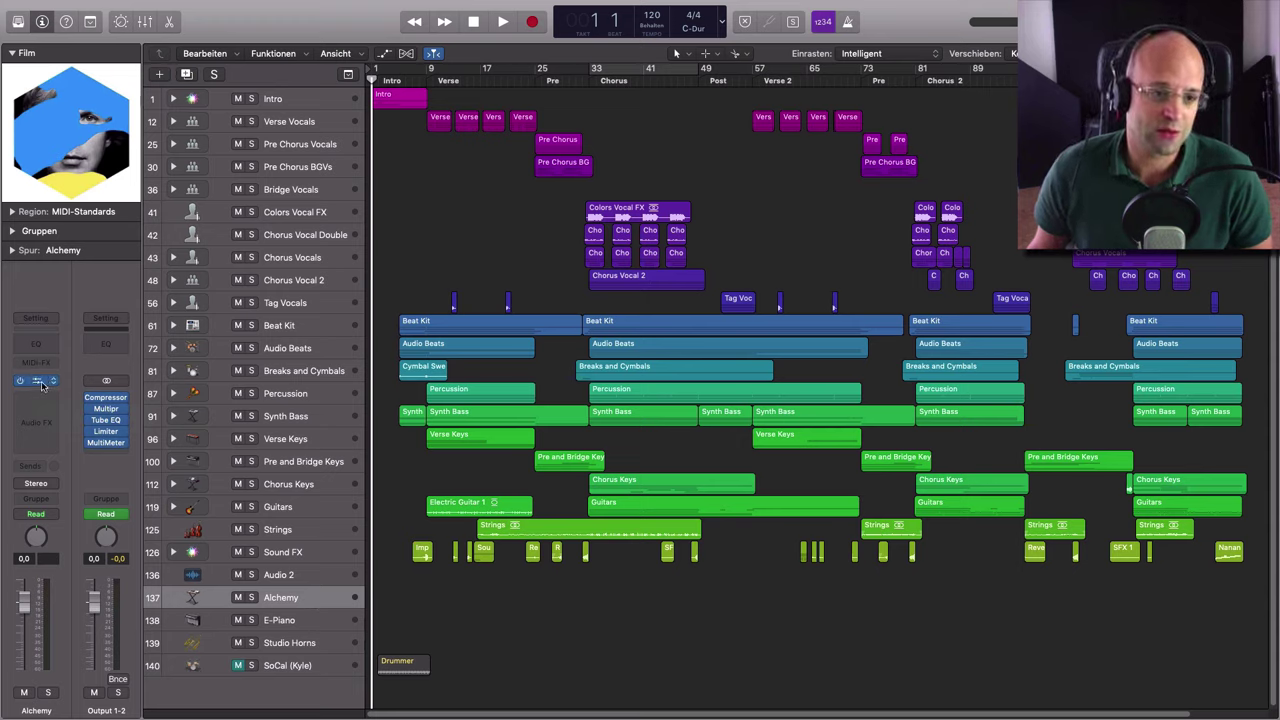
pyautogui.click(38, 383)
pyautogui.moveTo(395, 72); pyautogui.dragTo(735, 80)
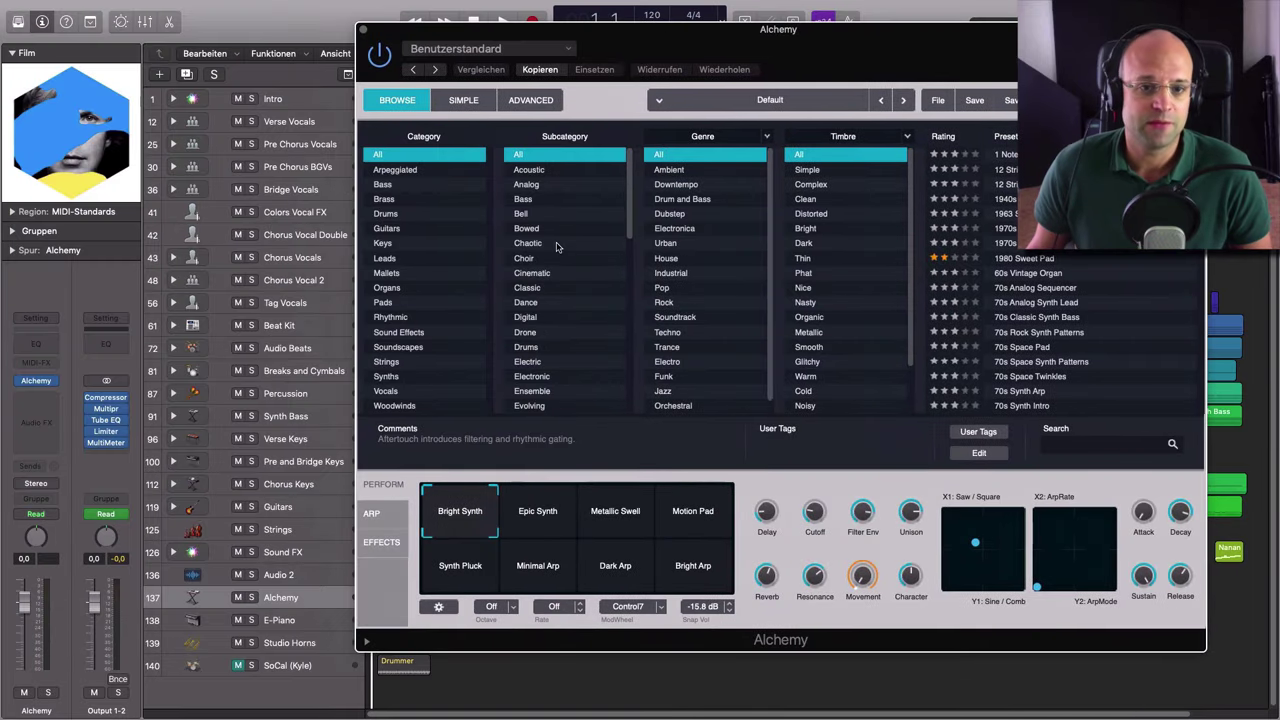
pyautogui.click(549, 258)
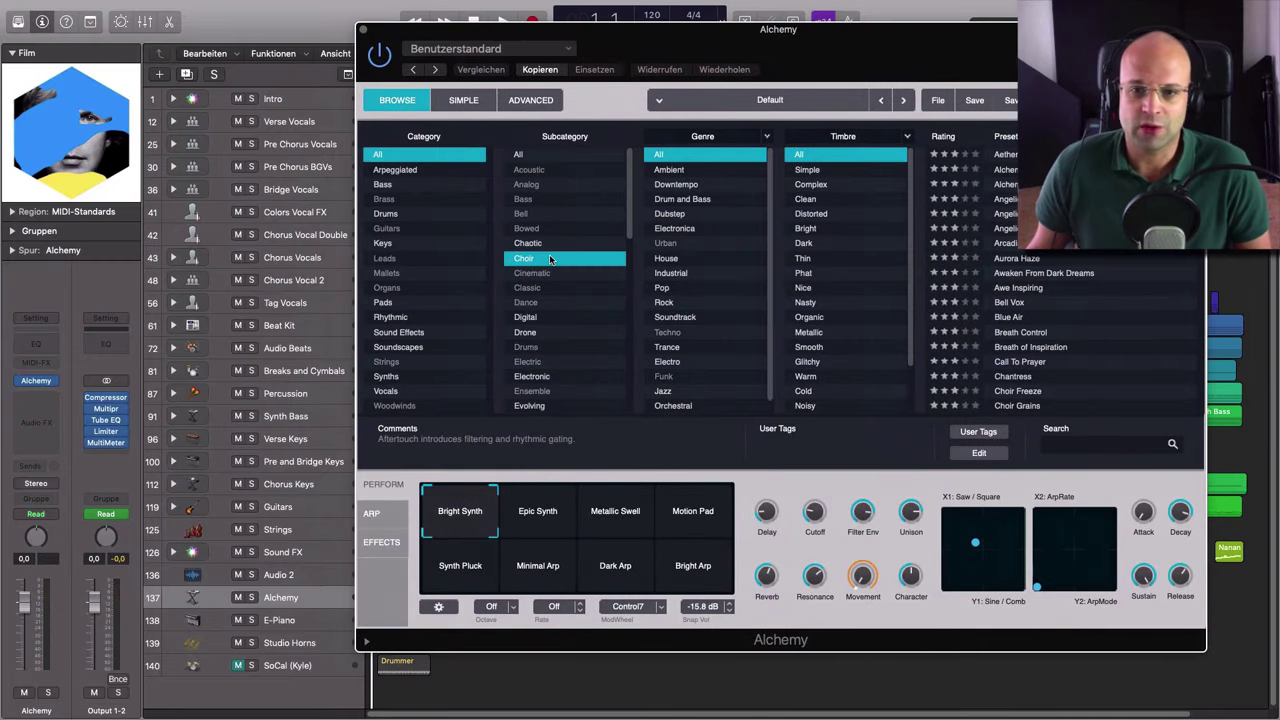
# - Morph the Alchemy sound to between Dark Arp and Bright Arp, set its Delay to 33.7 %, and close the synthesizer
pyautogui.click(541, 512)
pyautogui.click(617, 514)
pyautogui.click(650, 563)
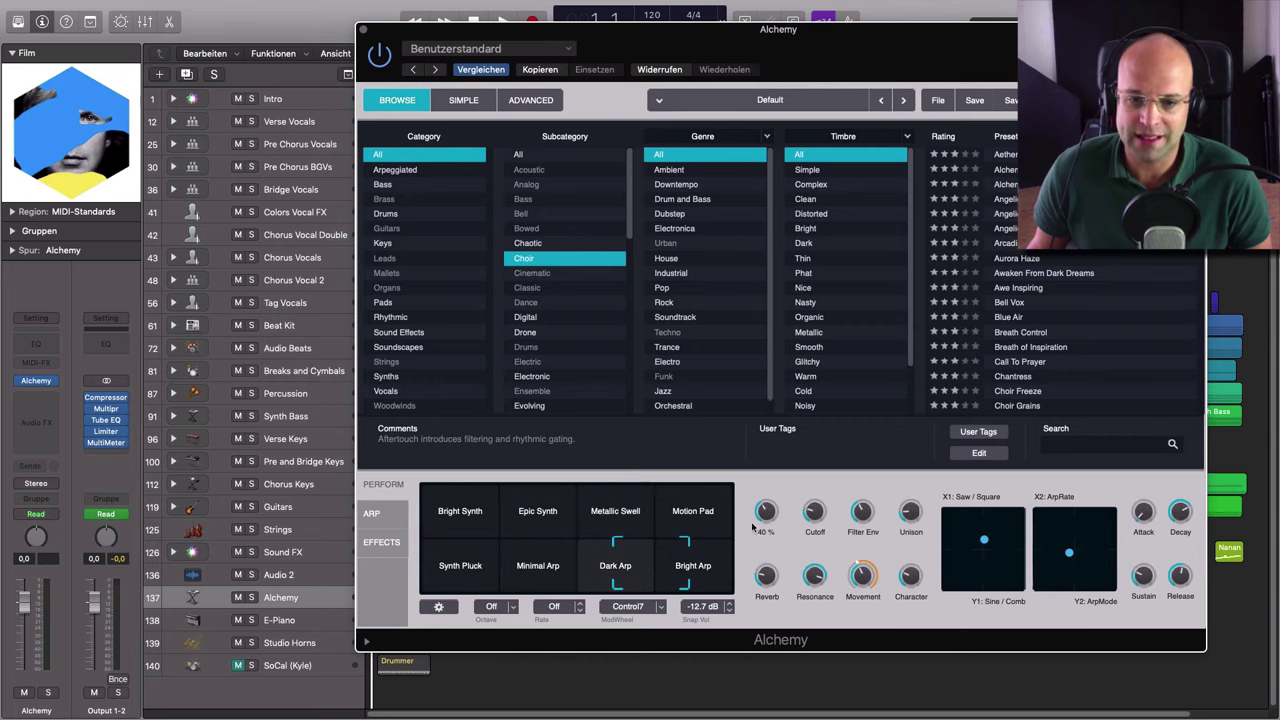
pyautogui.moveTo(768, 511)
pyautogui.mouseDown()
pyautogui.moveTo(765, 526)
pyautogui.moveTo(764, 513)
pyautogui.mouseUp()
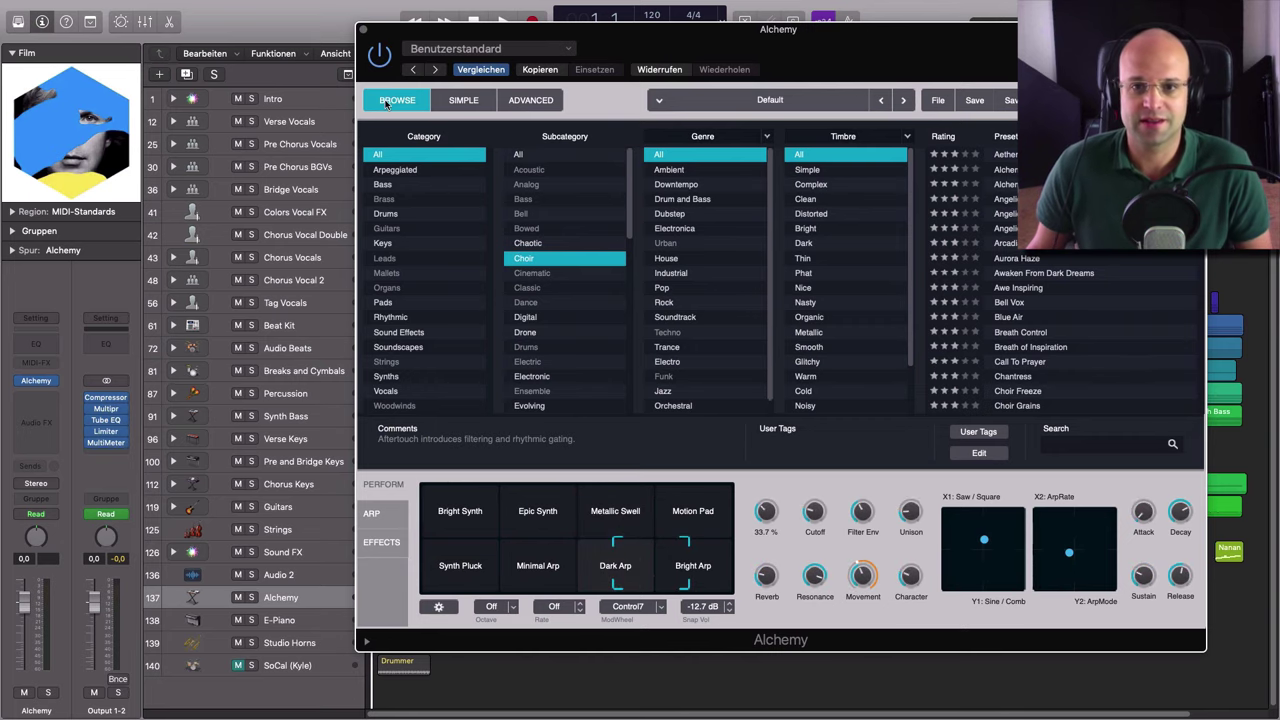
pyautogui.click(363, 30)
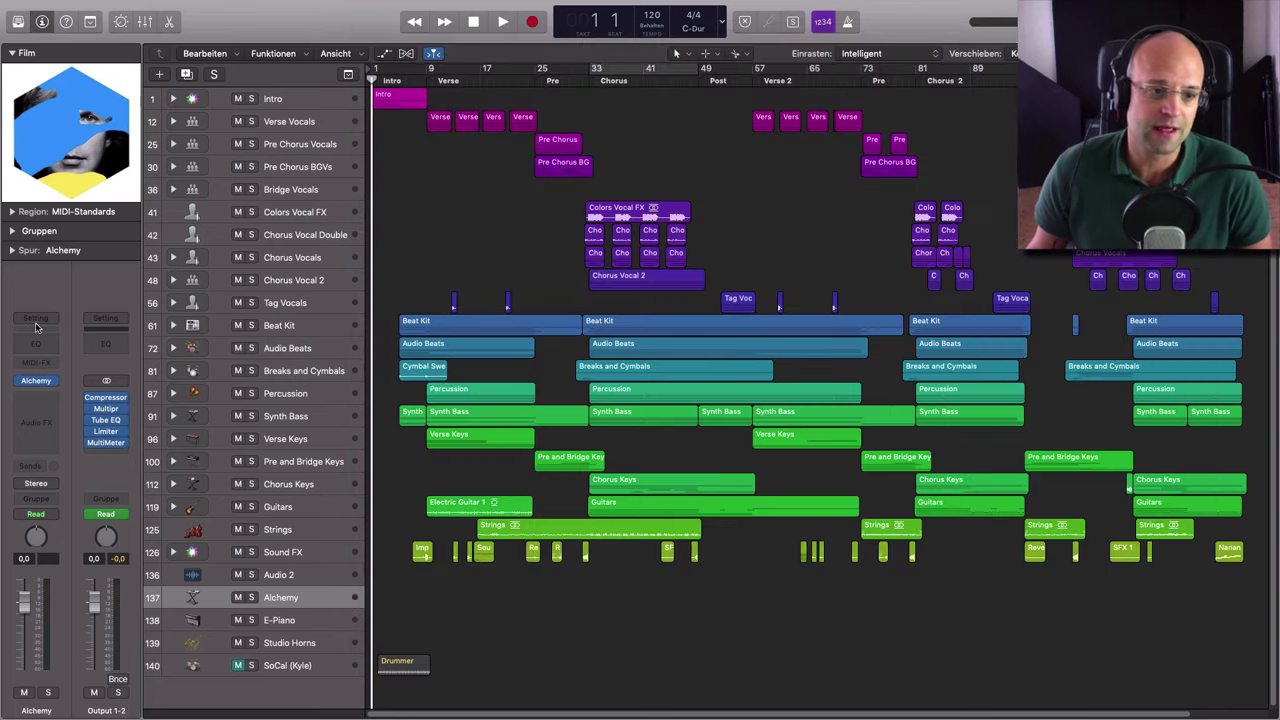
# - Replace Alchemy with the Sculpture instrument on the Alchemy track, view its interface and close it
pyautogui.click(50, 381)
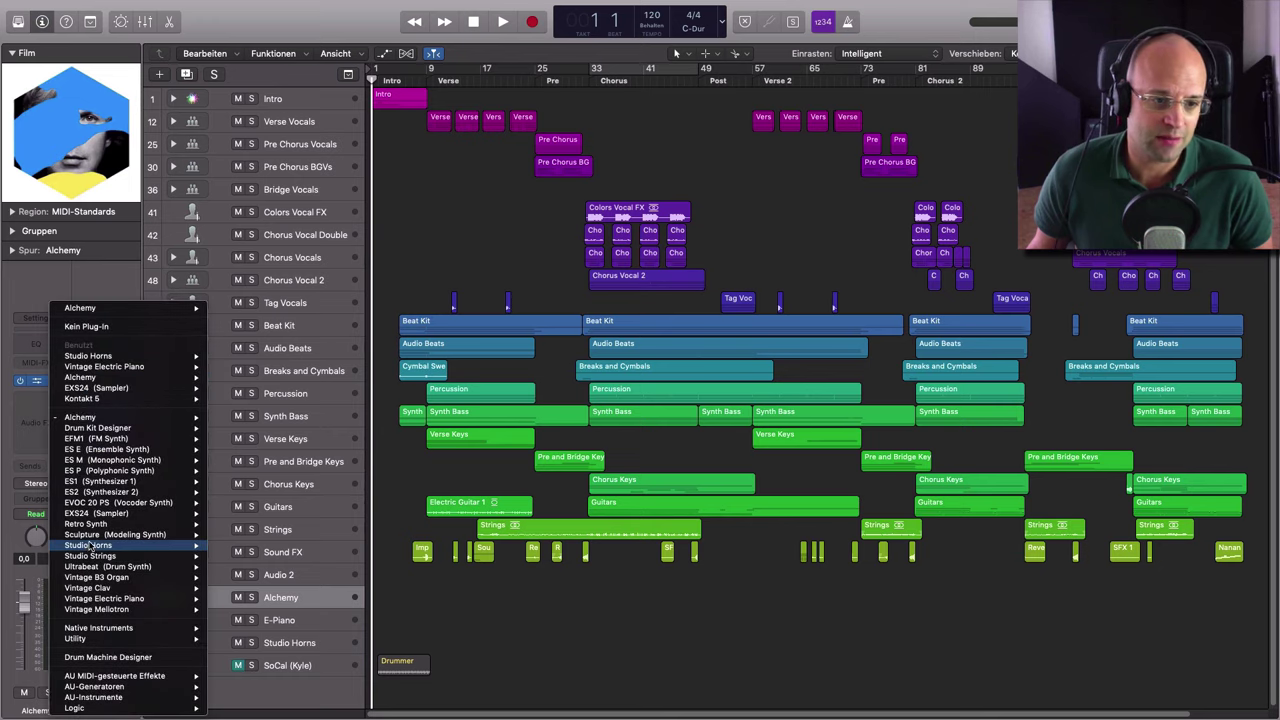
pyautogui.press('Escape')
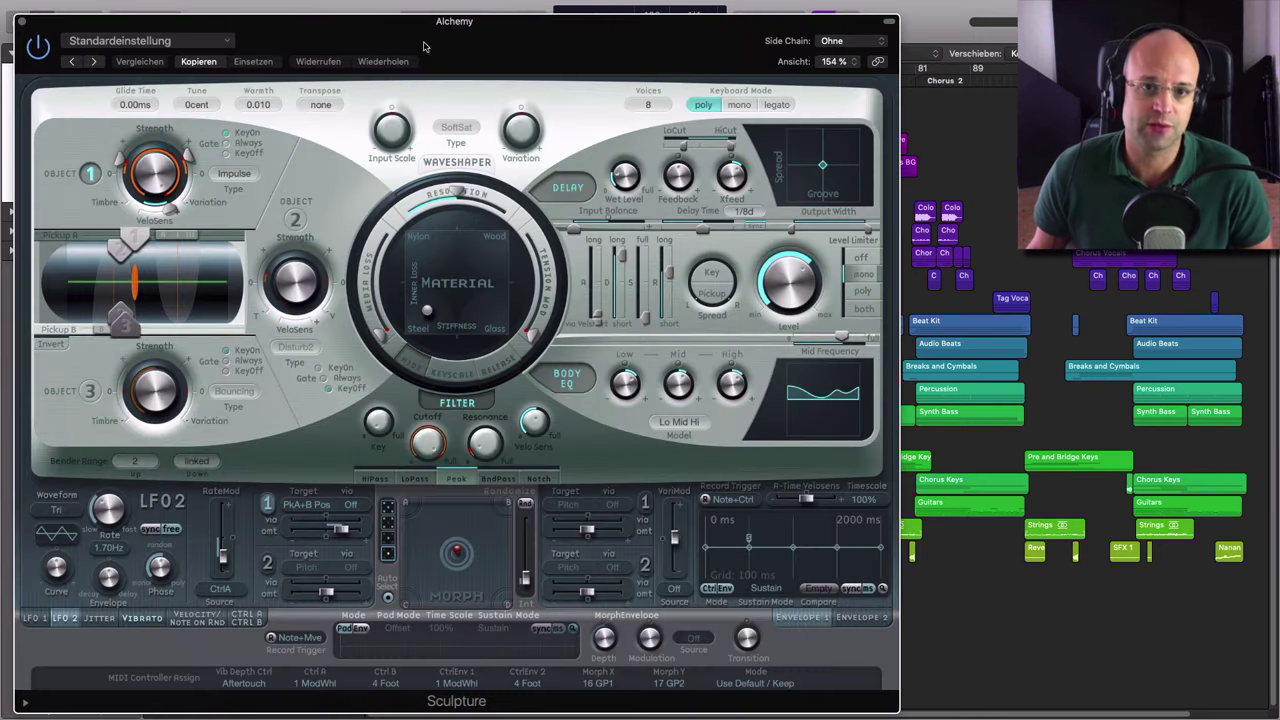
pyautogui.moveTo(479, 50)
pyautogui.mouseDown()
pyautogui.moveTo(608, 69)
pyautogui.moveTo(652, 37)
pyautogui.mouseUp()
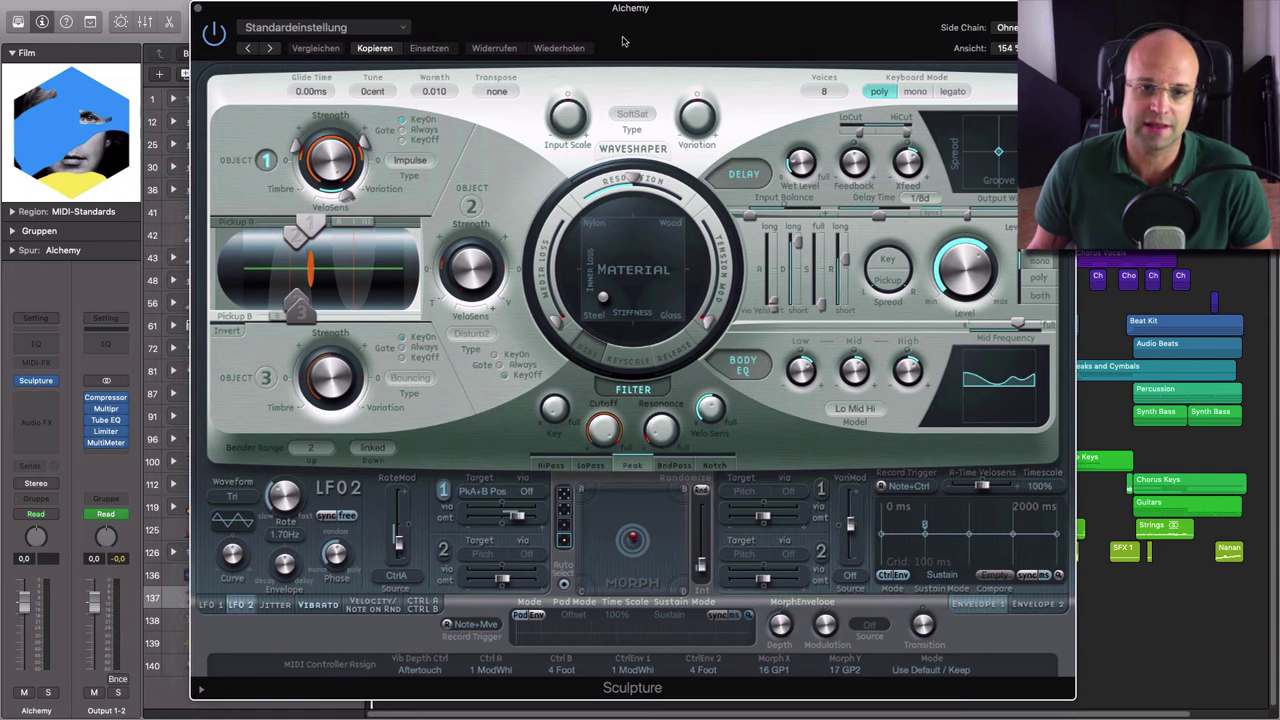
pyautogui.click(200, 9)
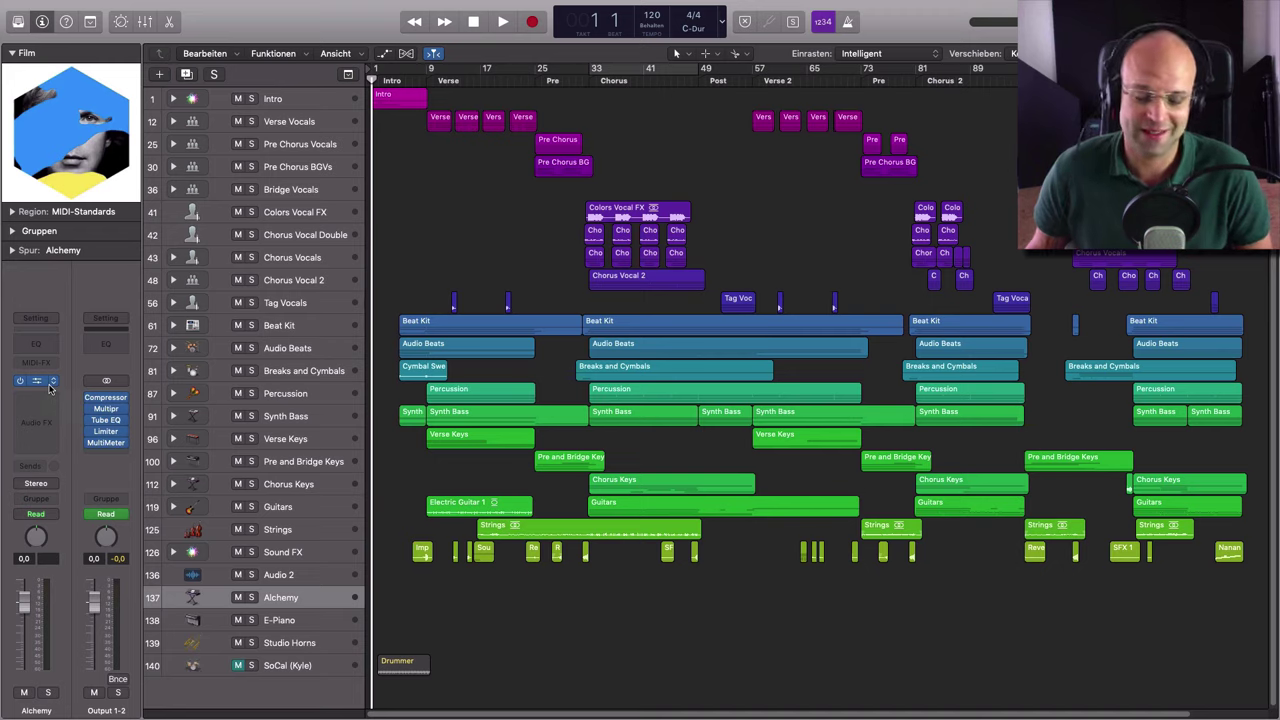
# - Open the Studio Horns instrument on the Studio Horns track and place its window over the arrangement
pyautogui.click(300, 622)
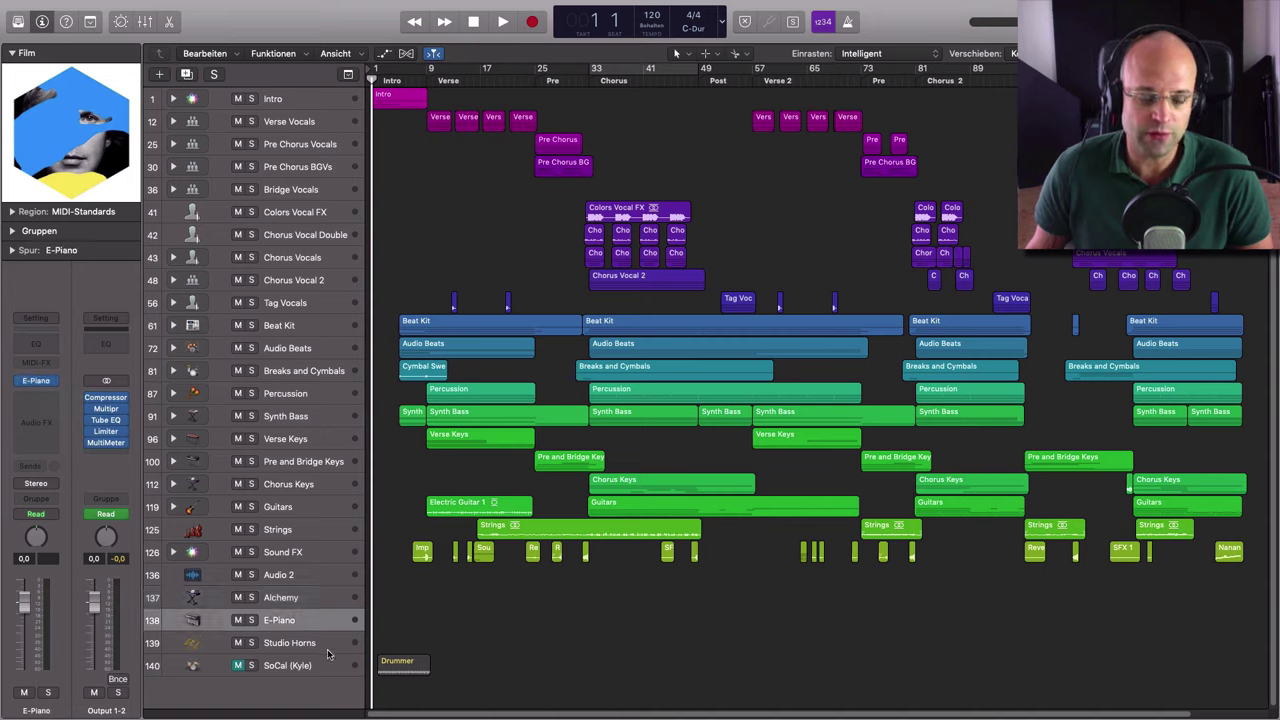
pyautogui.click(313, 645)
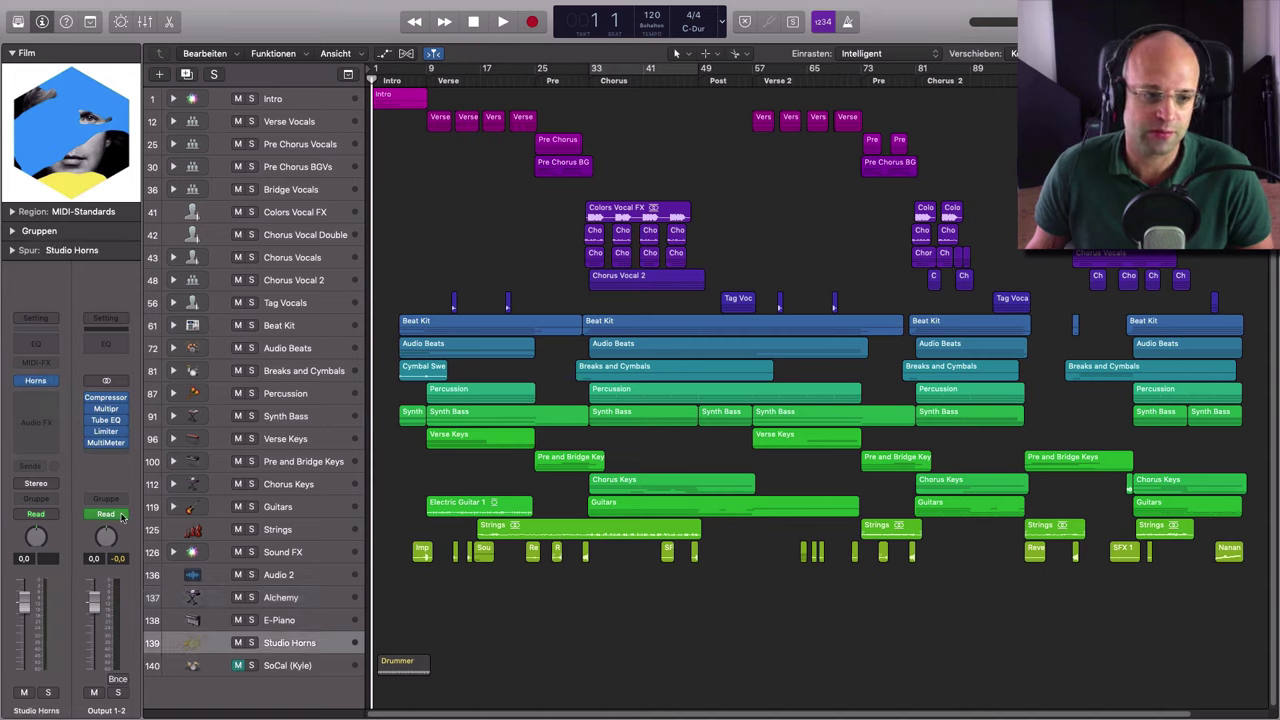
pyautogui.click(40, 381)
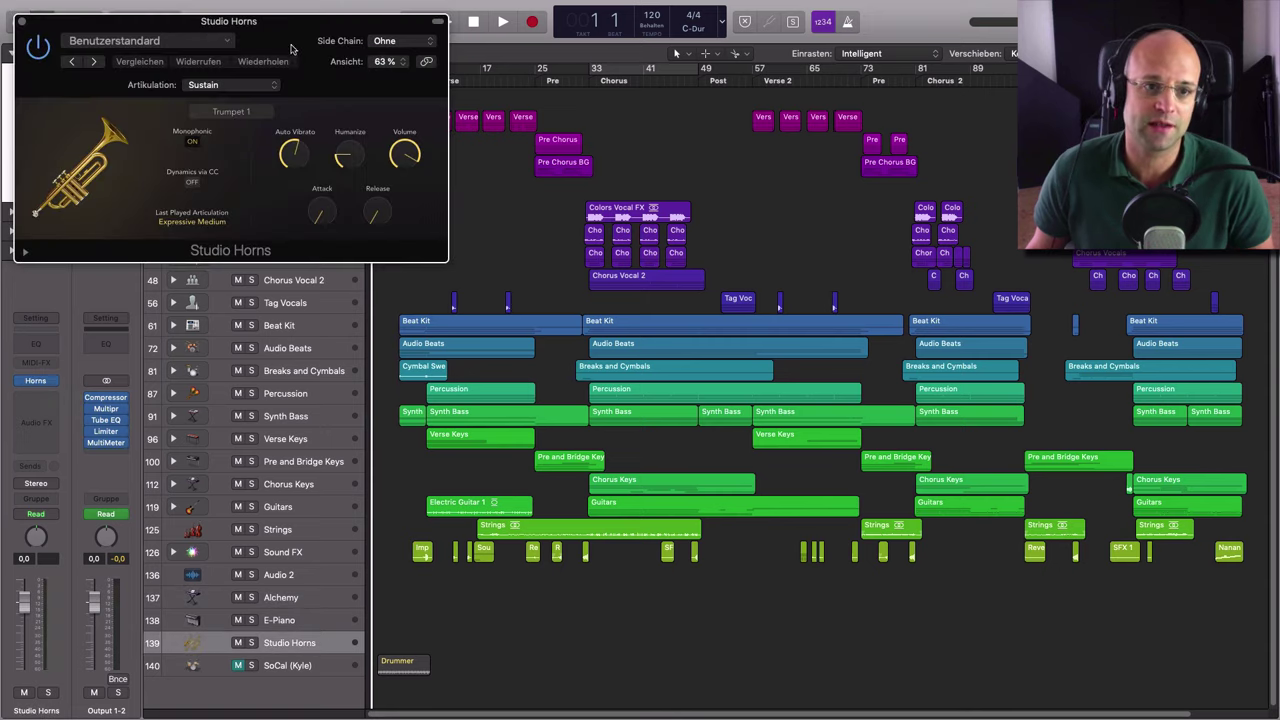
pyautogui.moveTo(291, 48); pyautogui.dragTo(783, 160)
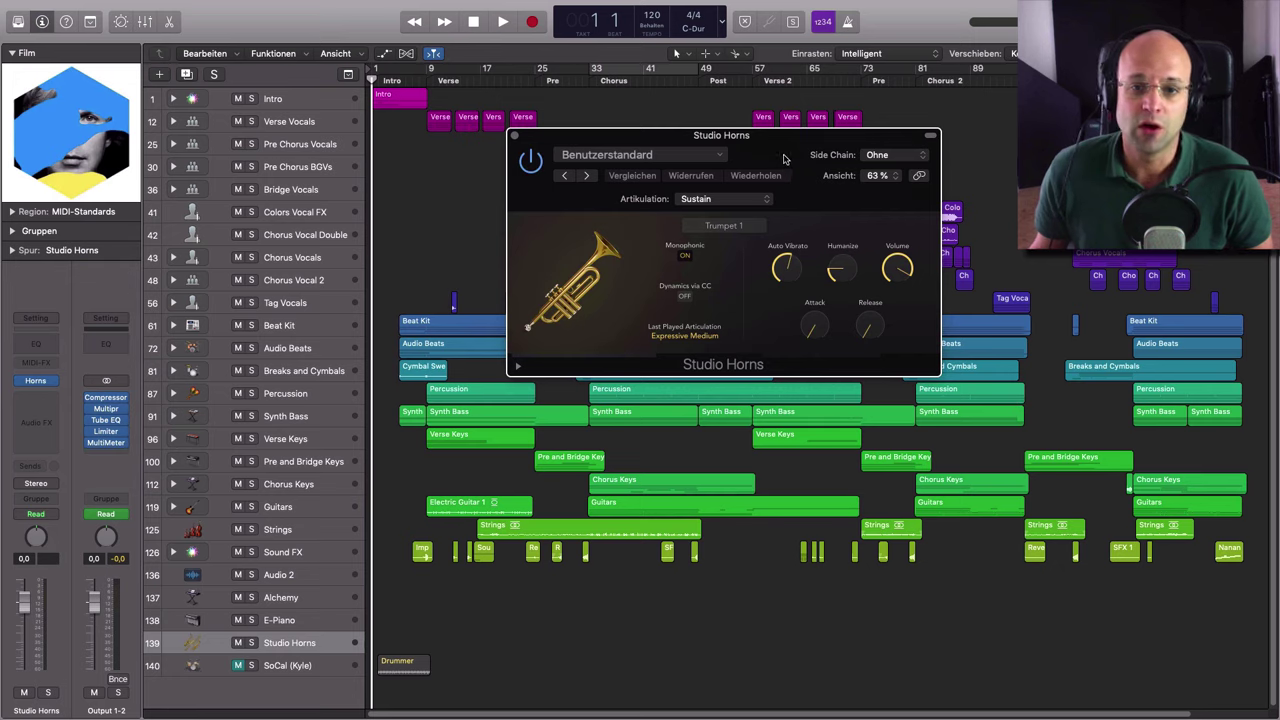
pyautogui.moveTo(783, 160); pyautogui.dragTo(757, 168)
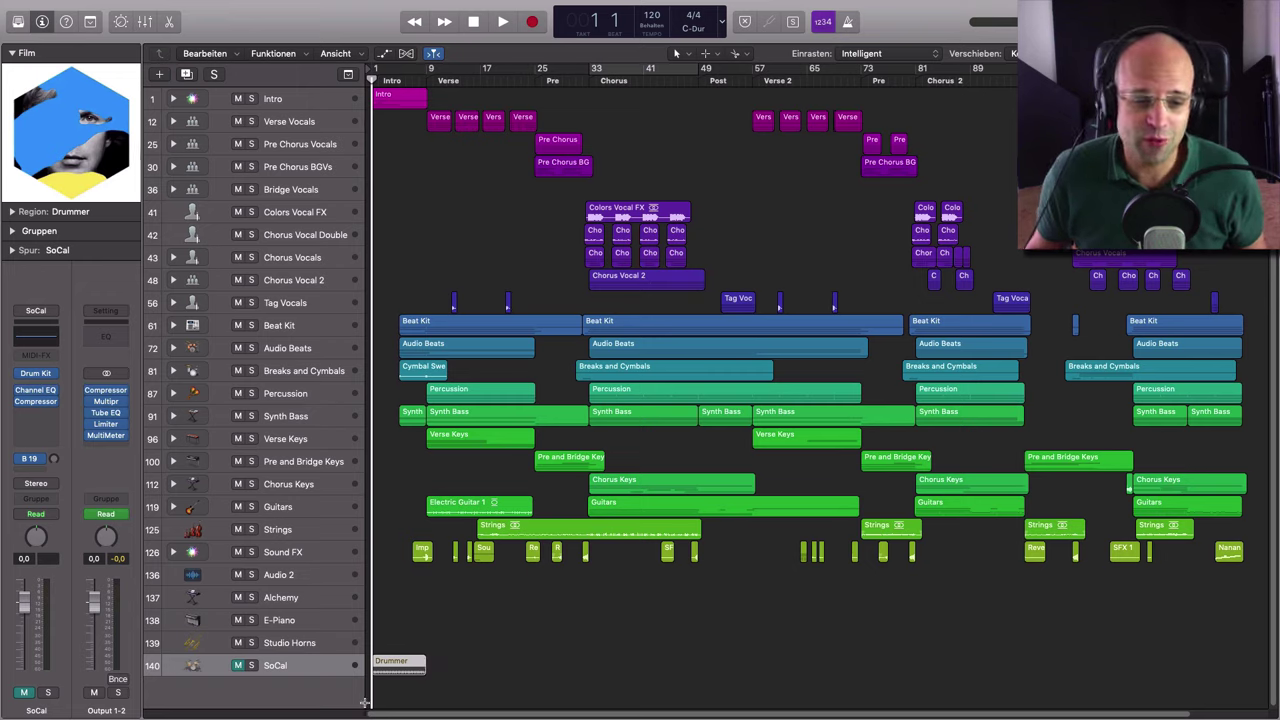
# - Unmute the SoCal track and open its Drummer region in the Drummer editor
pyautogui.click(238, 666)
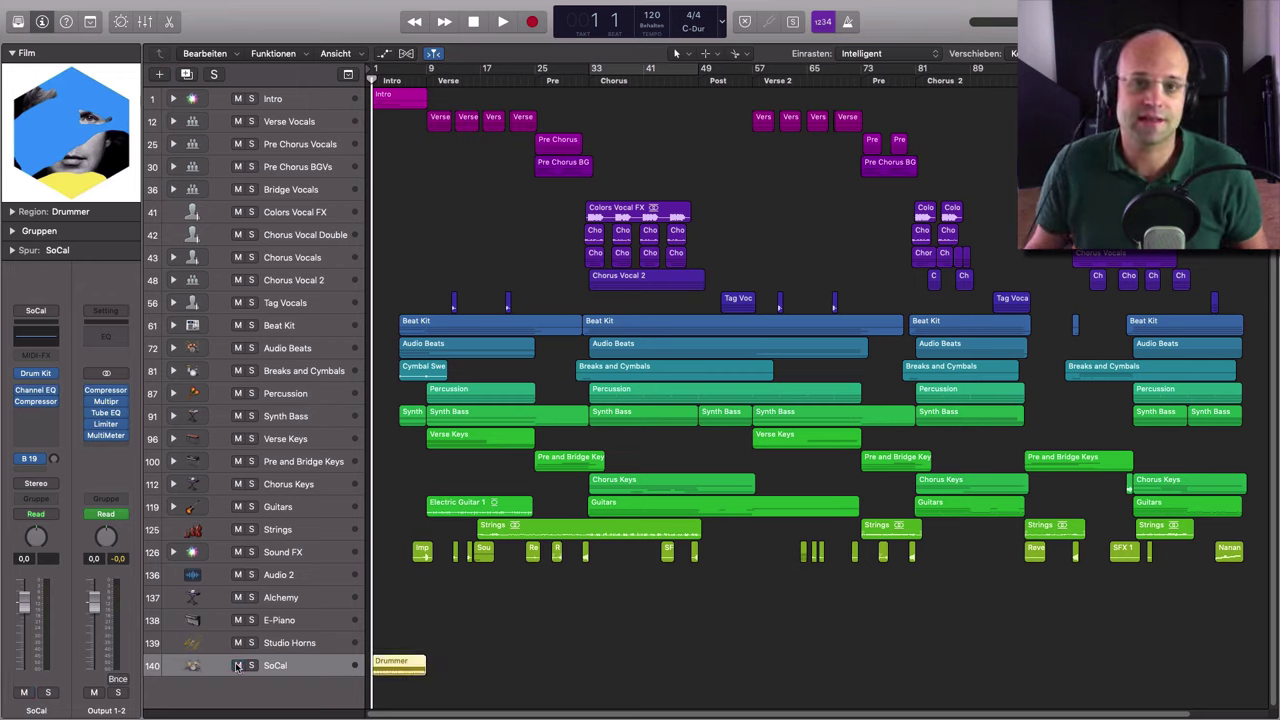
pyautogui.doubleClick(406, 664)
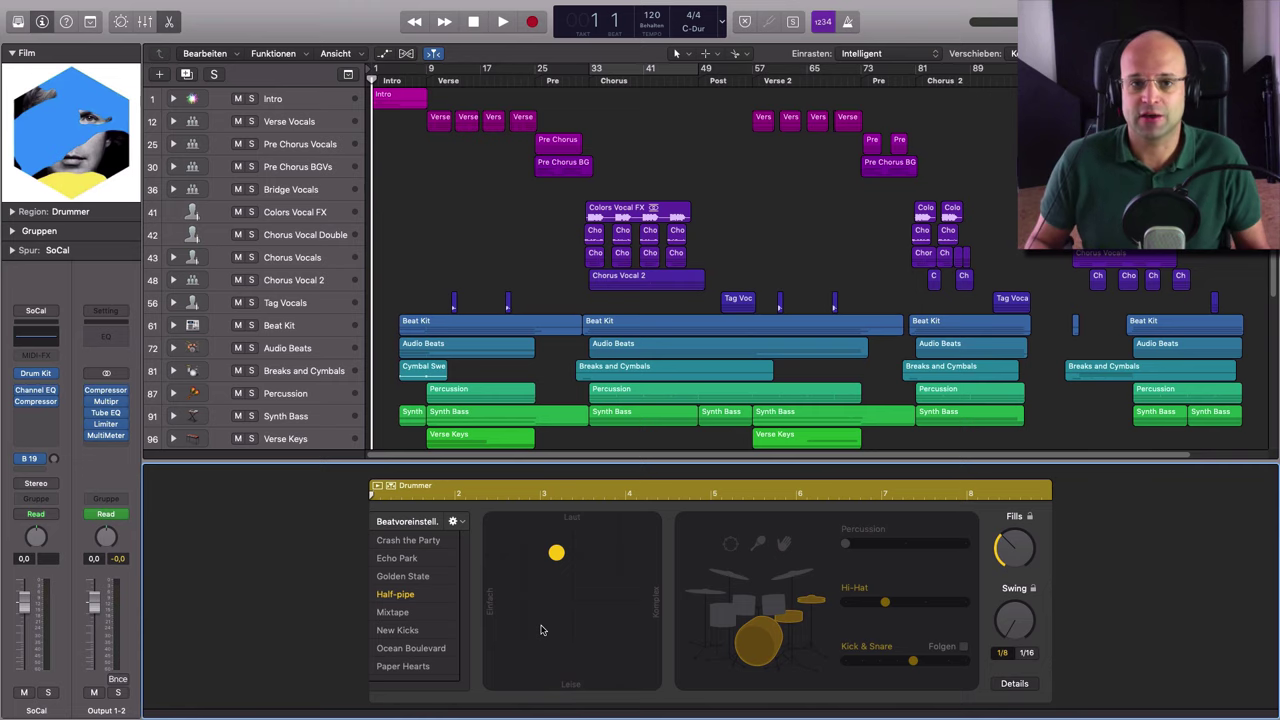
pyautogui.scroll(-5, 469, 402)
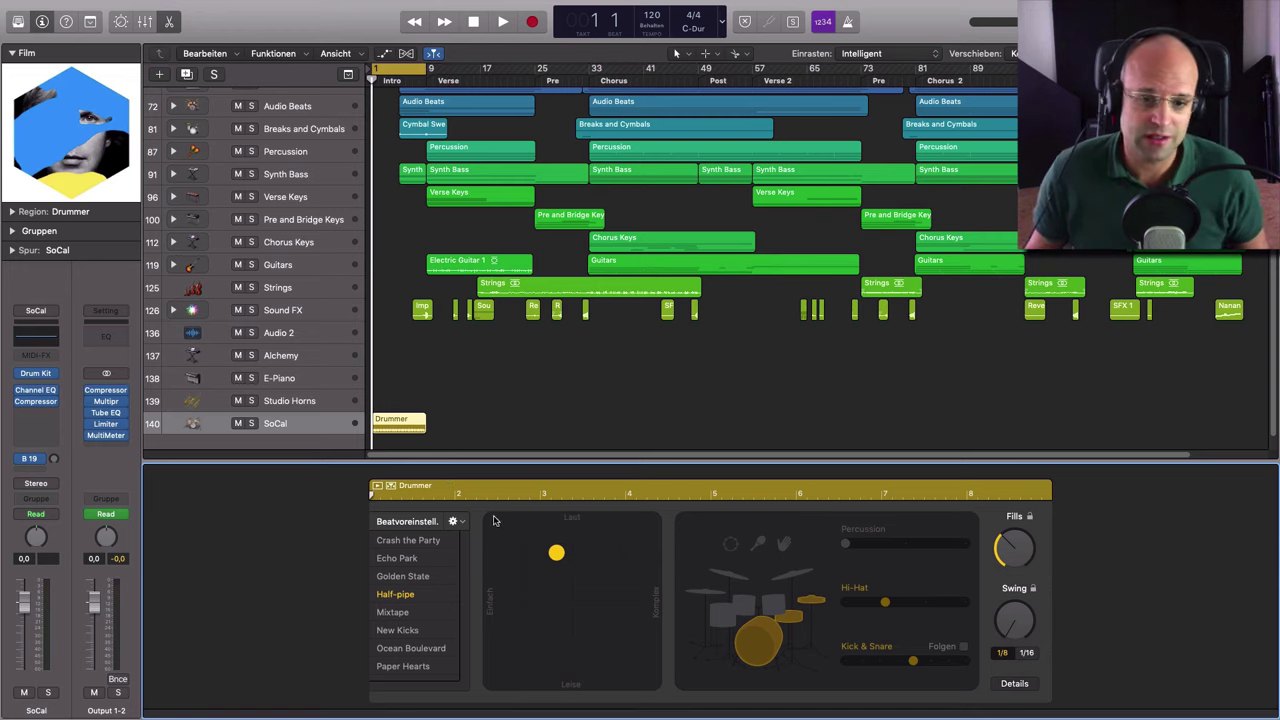
# - Play the SoCal track soloed and shift its Drummer beat towards soft (Leise) and slightly simpler (Einfach)
pyautogui.press('space')
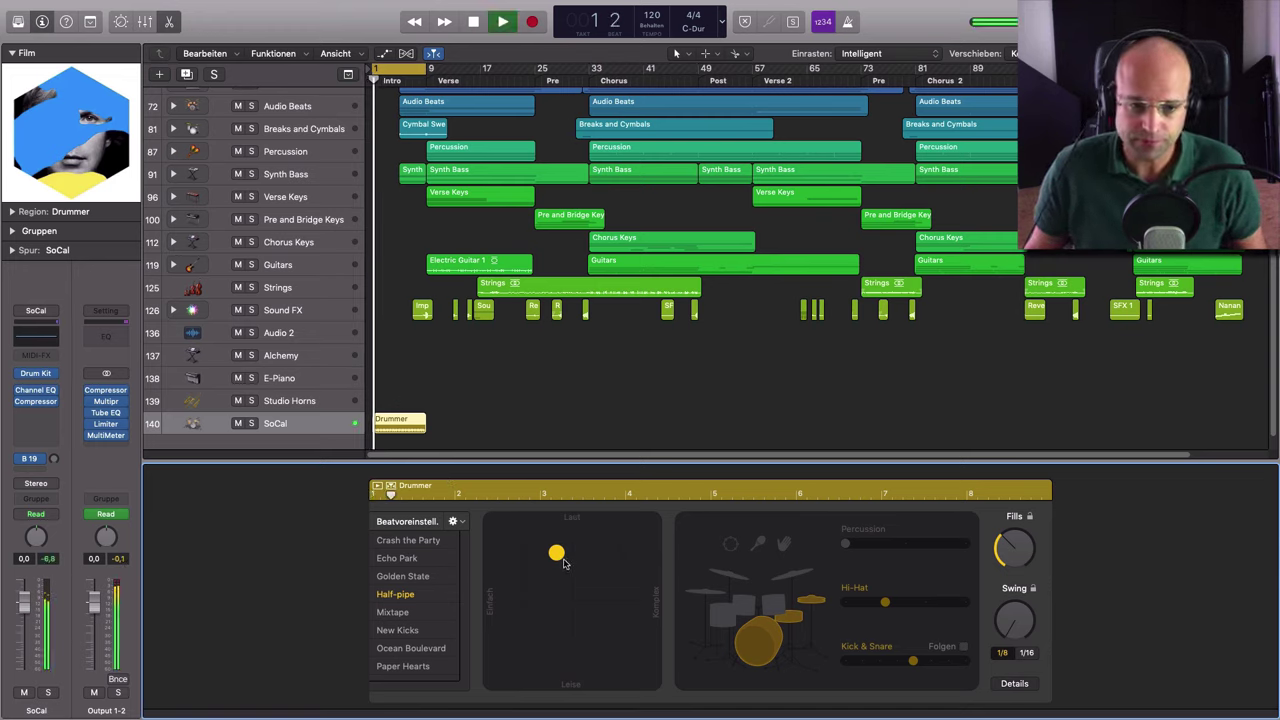
pyautogui.press('s')
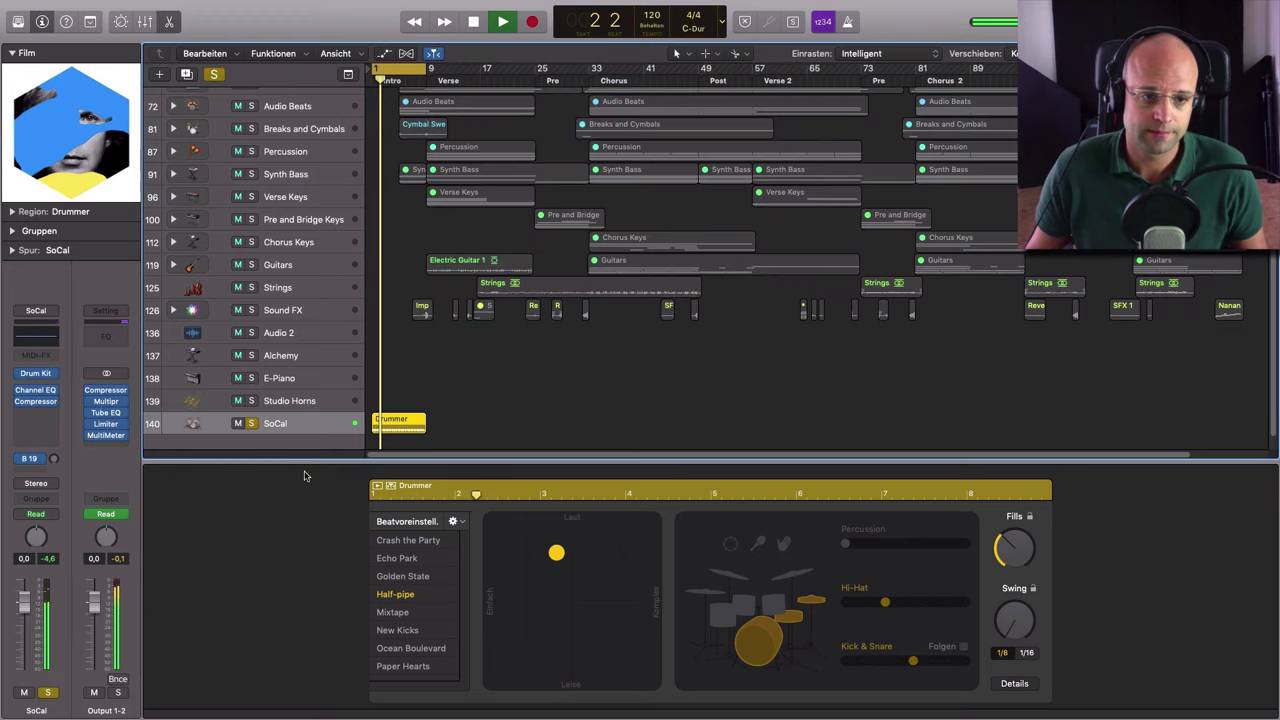
pyautogui.moveTo(547, 561); pyautogui.dragTo(533, 655)
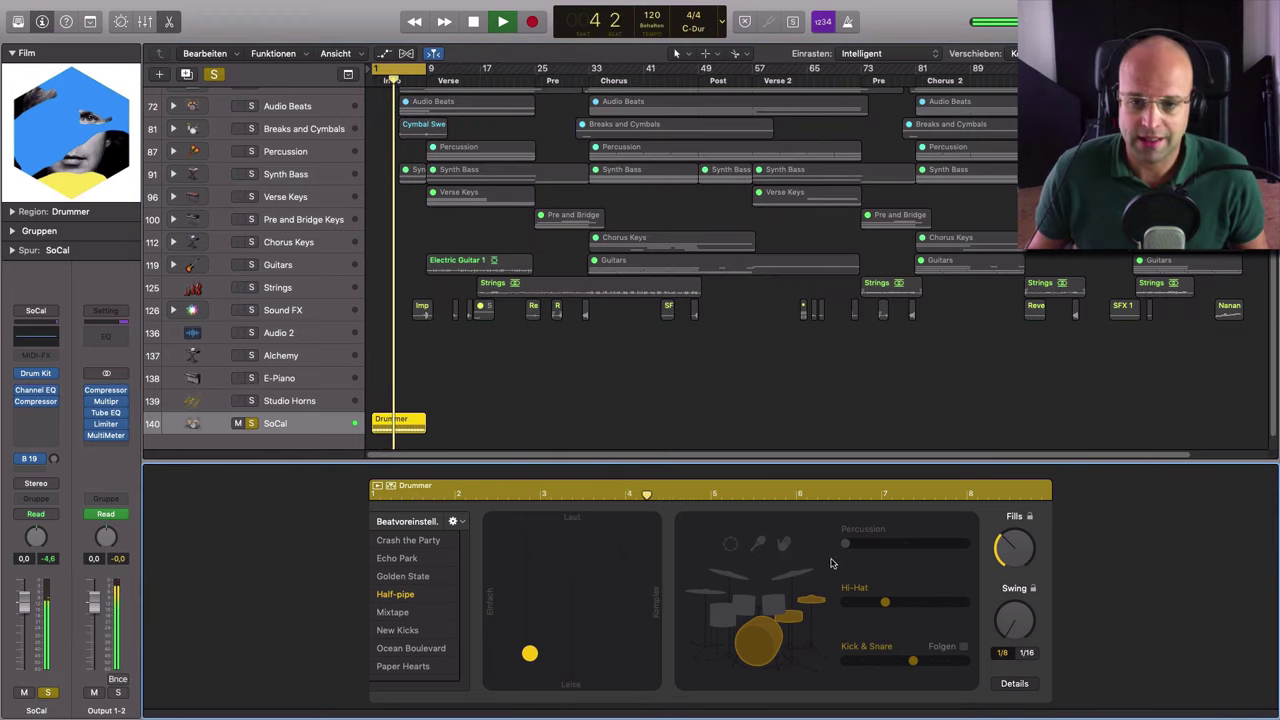
# - Add the tambourine to the Drummer pattern, move Hi-Hat to its highest variation and lower the Kick & Snare variation
pyautogui.click(742, 546)
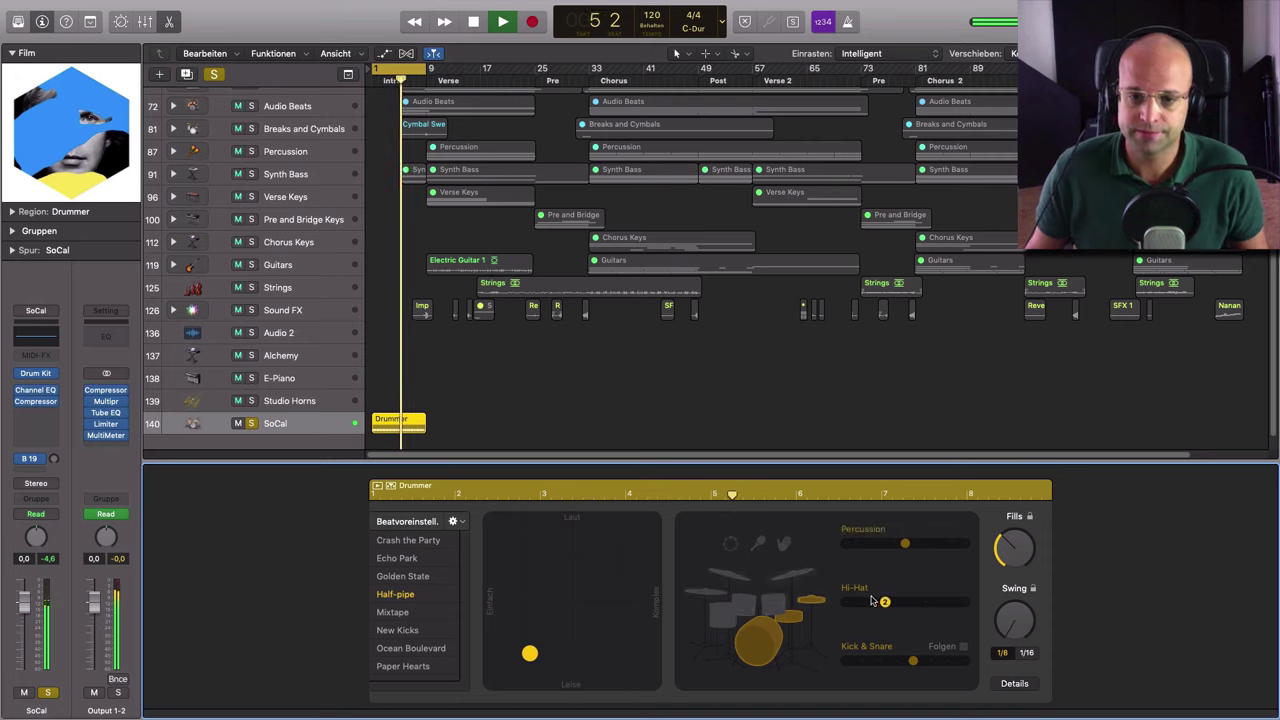
pyautogui.moveTo(885, 602); pyautogui.dragTo(965, 603)
pyautogui.moveTo(912, 660); pyautogui.dragTo(878, 660)
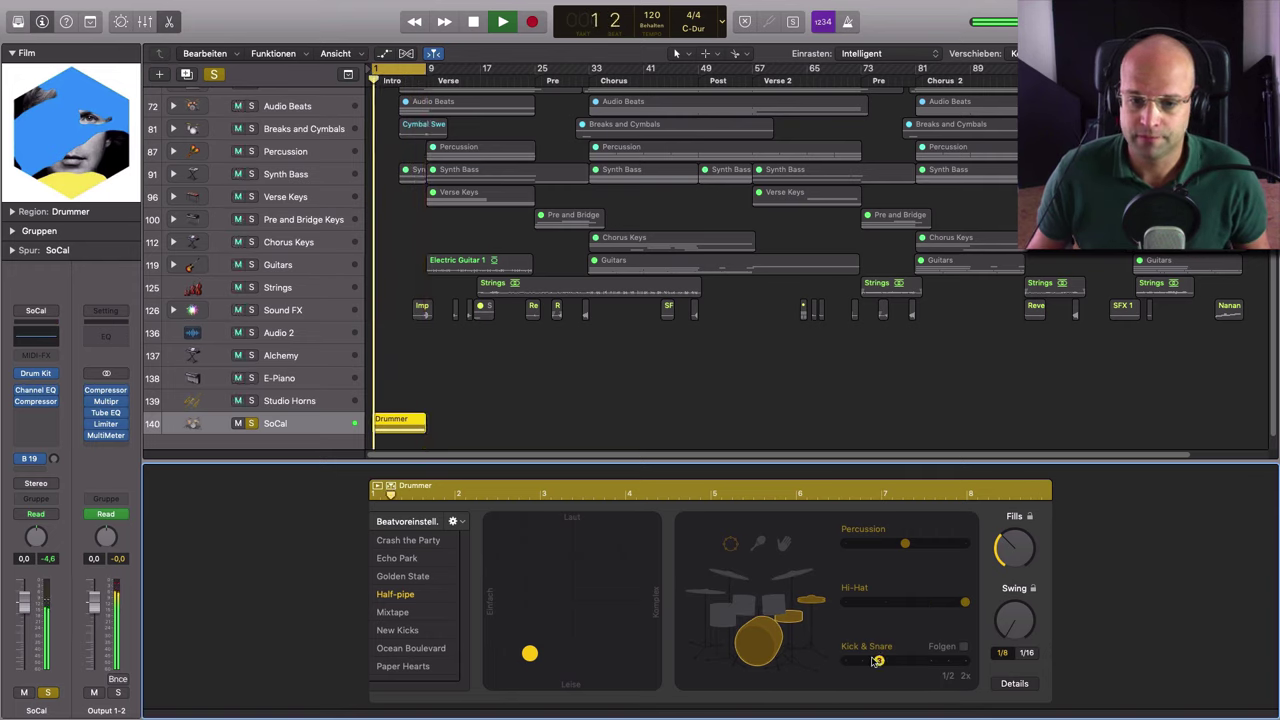
# - Raise the Drummer's Fills and Swing amounts, try the Fills lock on and off, and stop playback
pyautogui.moveTo(987, 557); pyautogui.dragTo(995, 490)
pyautogui.click(1029, 516)
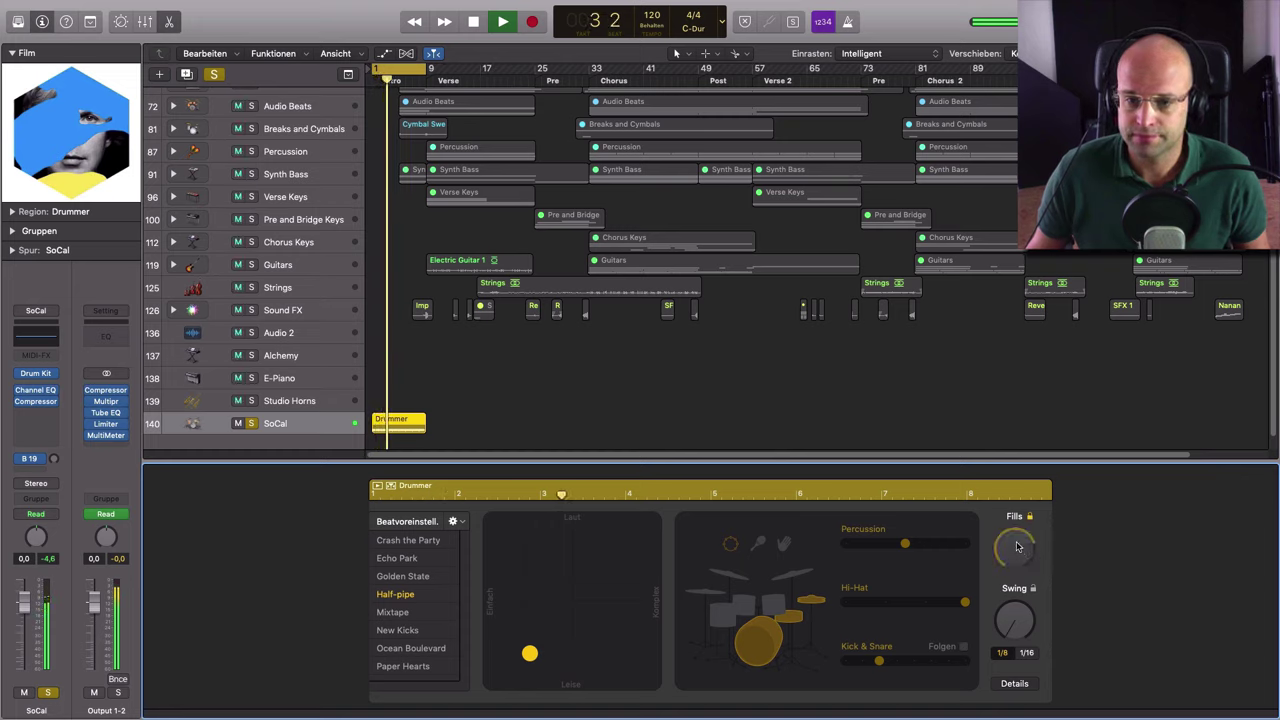
pyautogui.click(1029, 516)
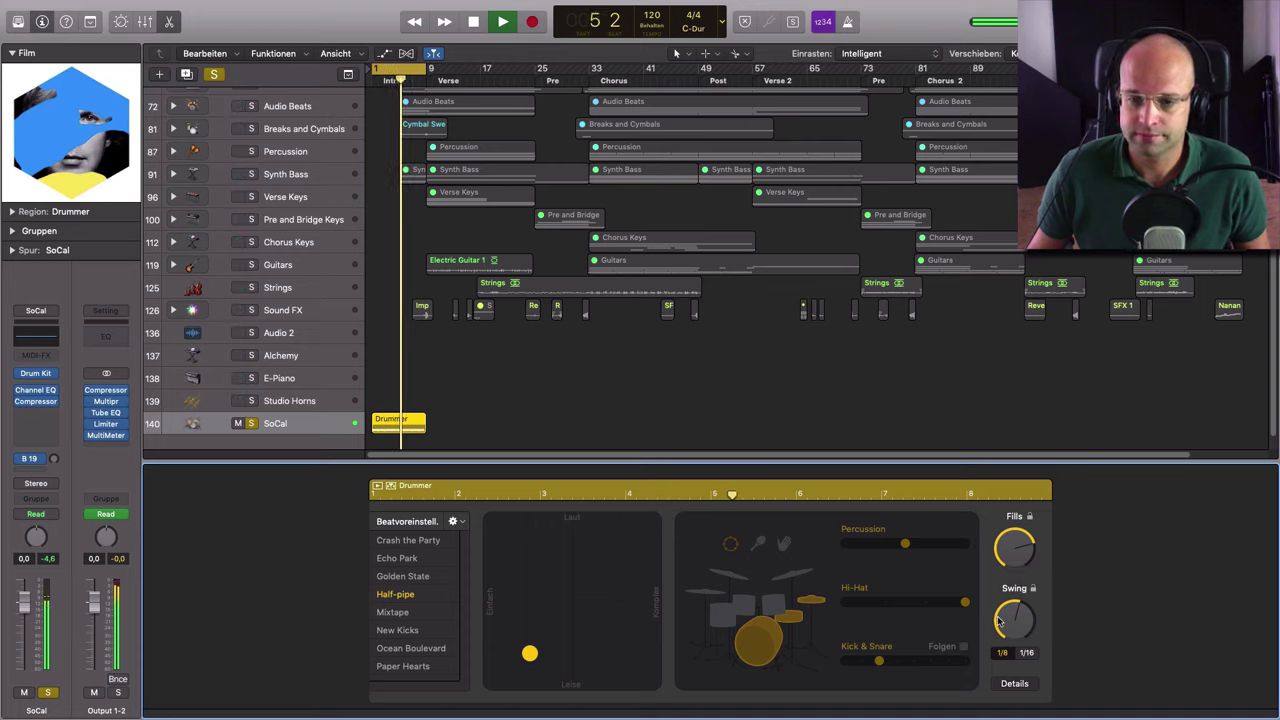
pyautogui.press('space')
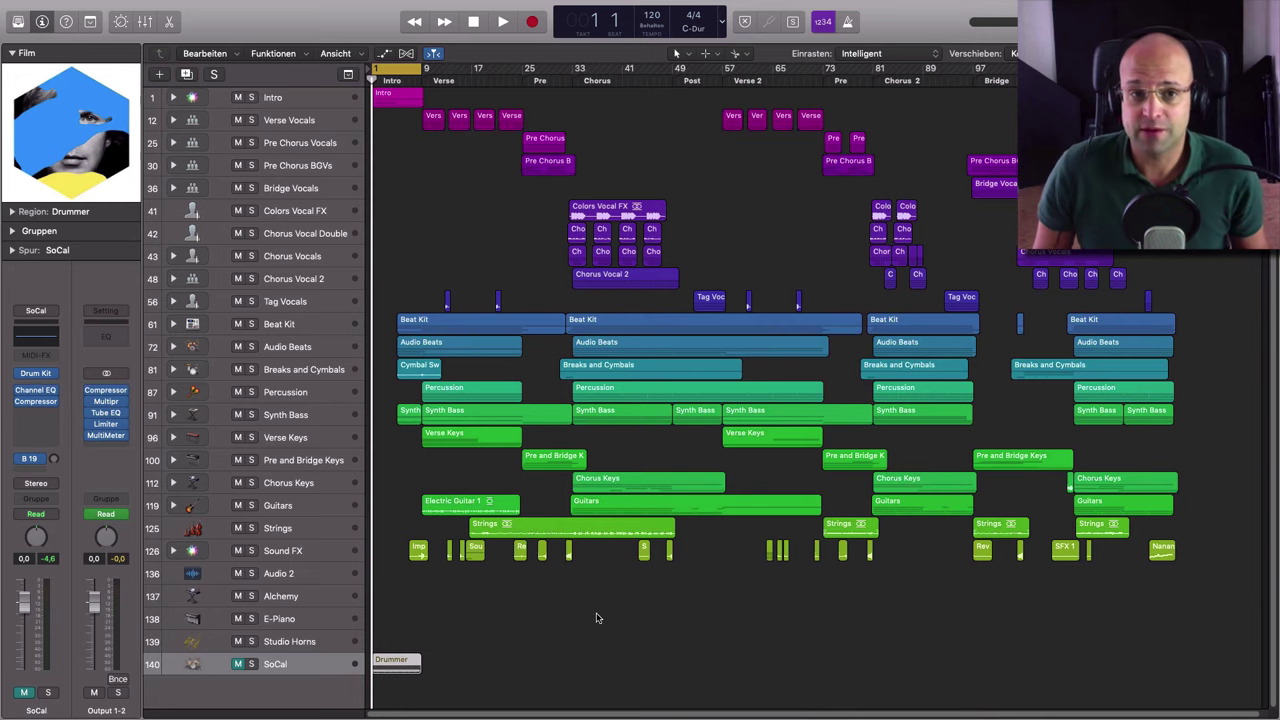
# - Zoom the arrangement in horizontally to about the first 17 bars
pyautogui.press('super+Right')
pyautogui.press('super+Right')
pyautogui.press('super+Right')
pyautogui.press('super+Right')
pyautogui.press('super+Right')
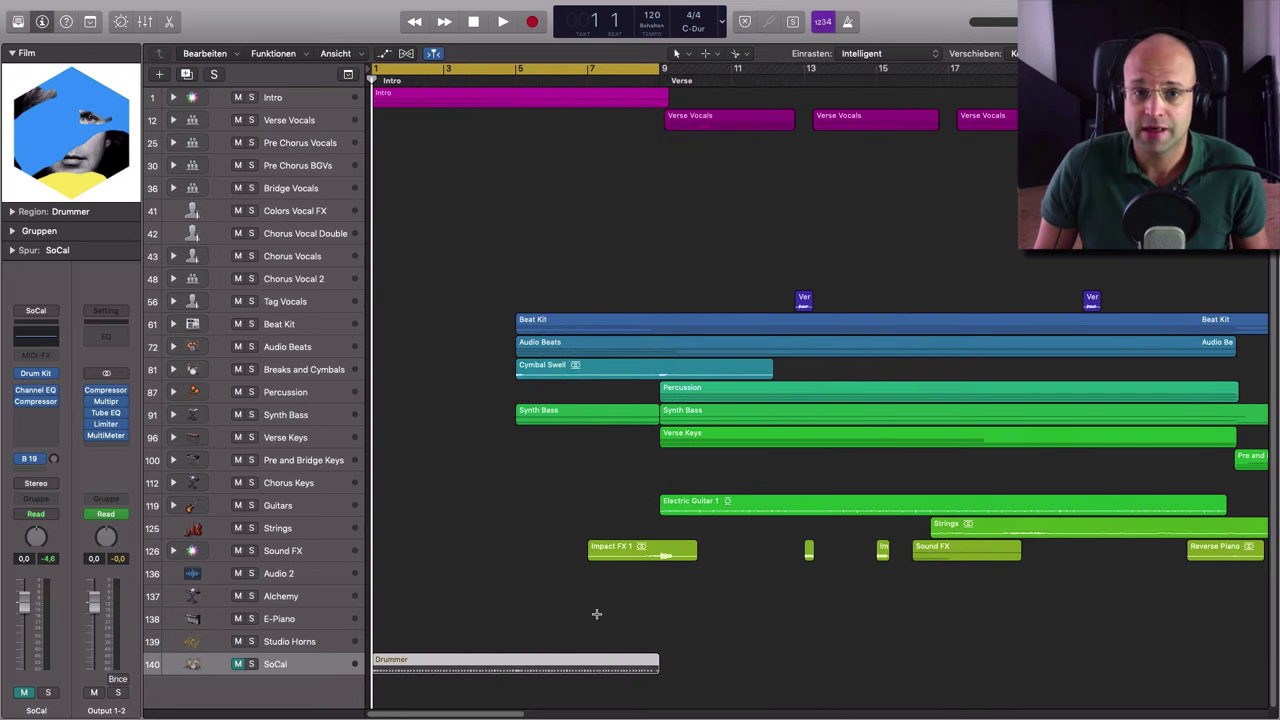
# - Show the vertical zoom by enlarging the arrangement's track heights and reducing them again until all tracks fit
pyautogui.press('super+Down')
pyautogui.press('super+Down')
pyautogui.press('super+Down')
pyautogui.press('super+Down')
pyautogui.press('super+Down')
pyautogui.press('super+Down')
pyautogui.press('super+Up')
pyautogui.press('super+Up')
pyautogui.press('super+Up')
pyautogui.press('super+Up')
pyautogui.press('super+Up')
pyautogui.press('super+Up')
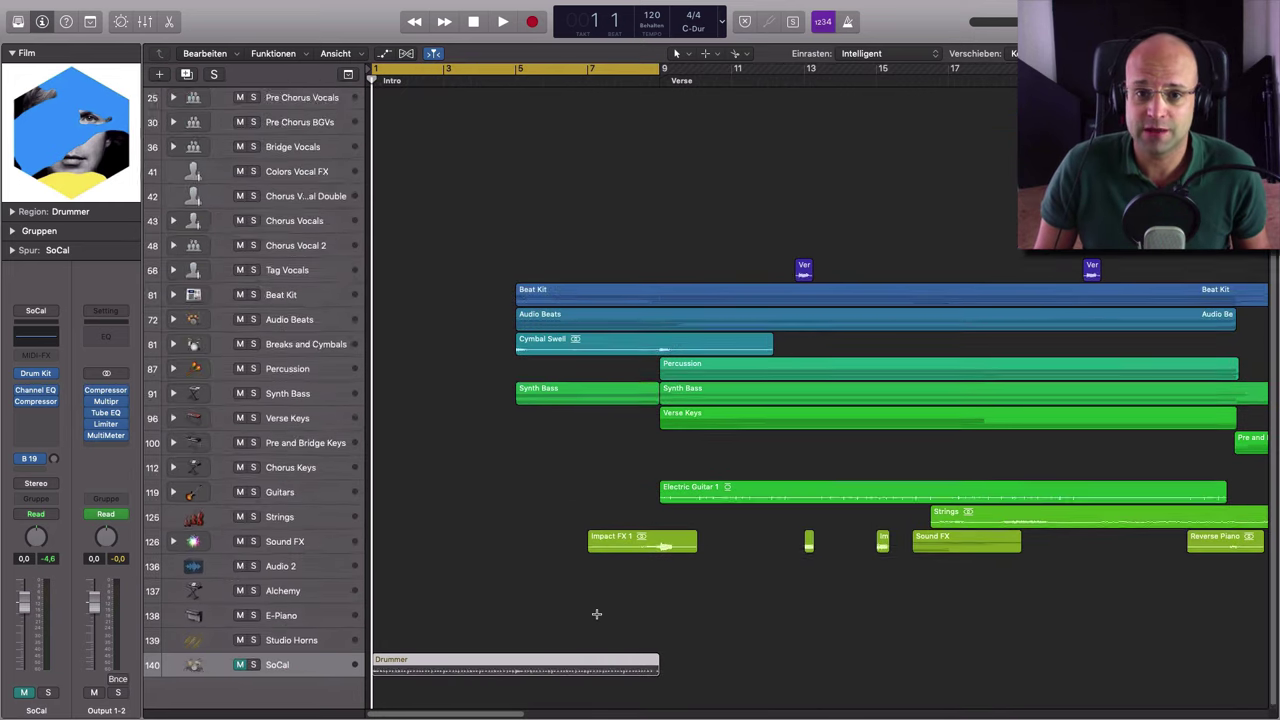
pyautogui.press('super+Down')
pyautogui.press('super+Down')
pyautogui.press('super+Up')
pyautogui.press('super+Up')
pyautogui.press('super+Up')
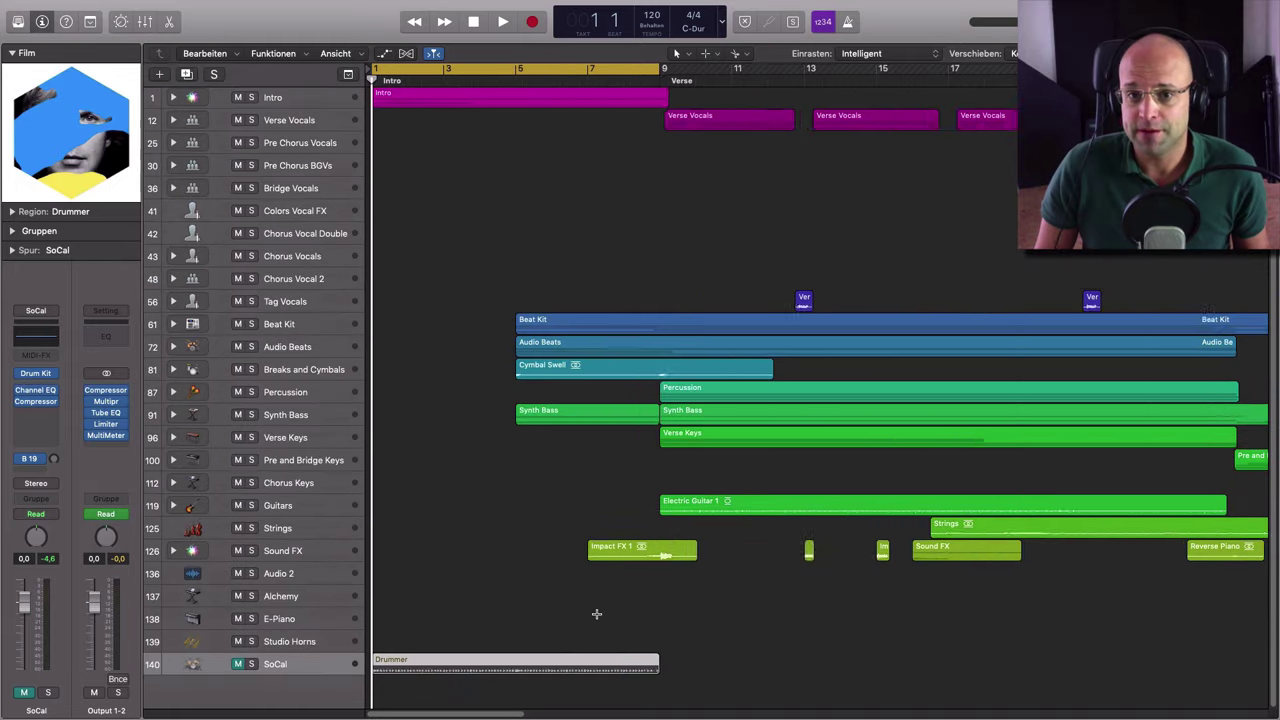
# - Zoom the arrangement out horizontally to show the whole song and deselect the Drummer region
pyautogui.press('super+Left')
pyautogui.press('super+Left')
pyautogui.press('super+Left')
pyautogui.press('super+Left')
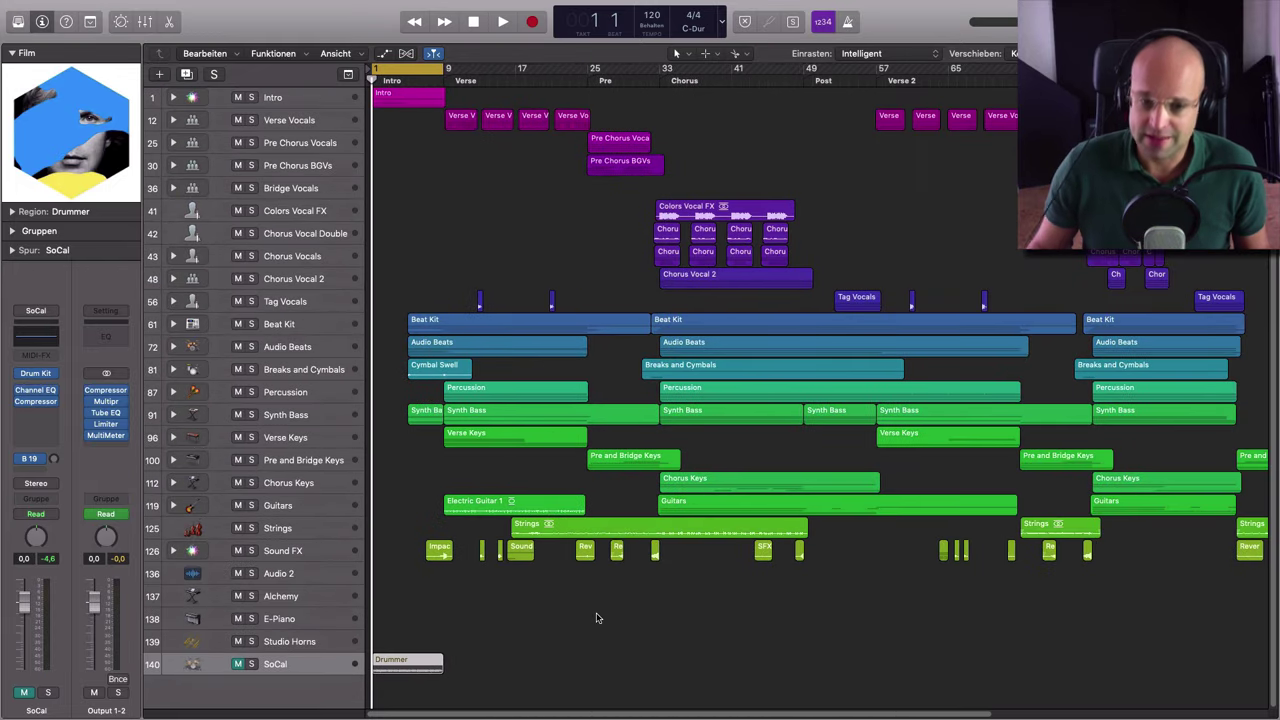
pyautogui.click(645, 608)
pyautogui.press('super+Left')
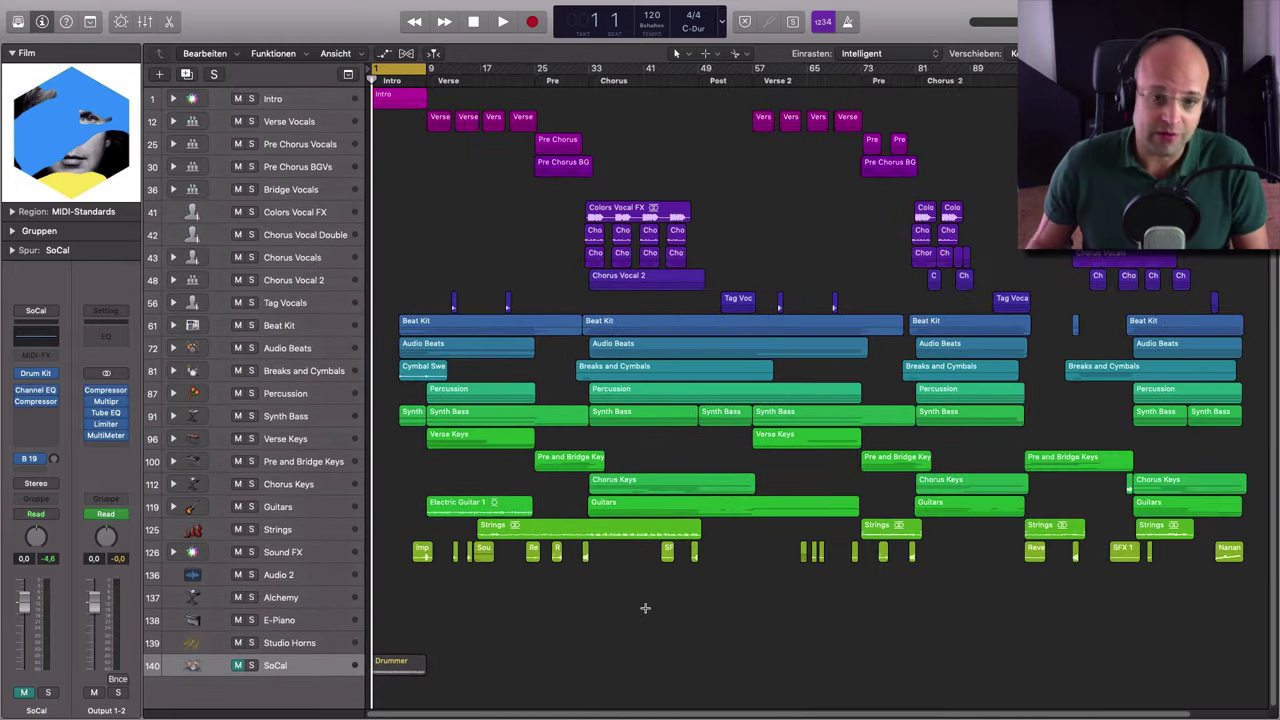
# - Move the cycle range forward and back through the song sections, ending on the Pre section at bar 25
pyautogui.press('shift+super+period')
pyautogui.press('shift+super+period')
pyautogui.press('shift+super+period')
pyautogui.press('shift+super+period')
pyautogui.press('shift+super+period')
pyautogui.press('shift+super+period')
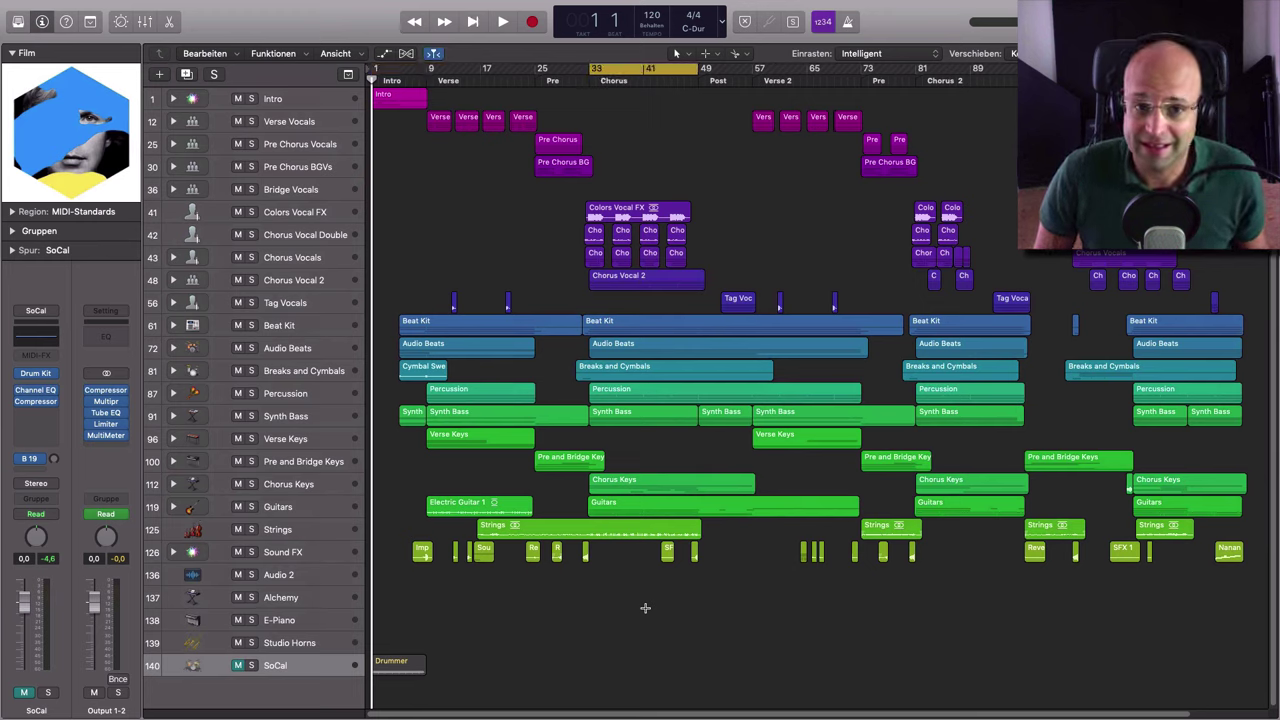
pyautogui.press('shift+super+comma')
pyautogui.press('shift+super+comma')
pyautogui.press('shift+super+comma')
pyautogui.press('shift+super+comma')
# - Jump the playhead forward and back between the arrangement markers, ending at the Pre marker at bar 25
pyautogui.hotkey('alt', '.')
pyautogui.hotkey('alt', '.')
pyautogui.hotkey('alt', '.')
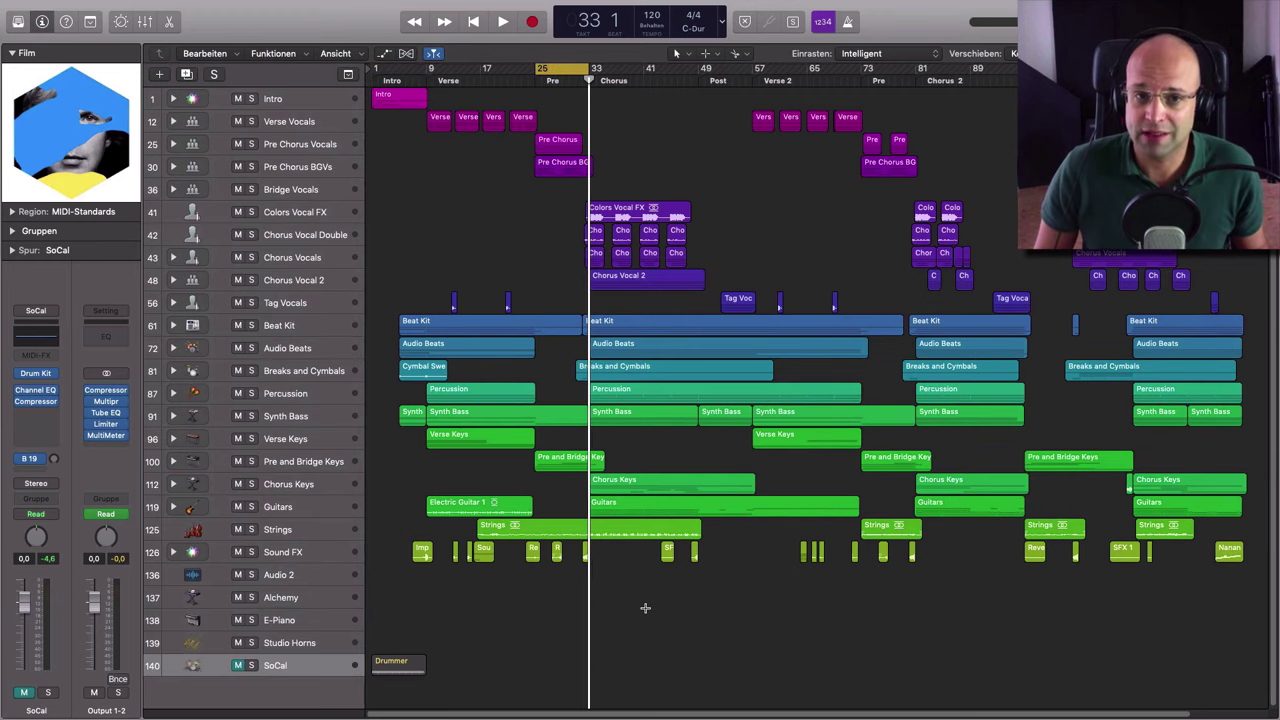
pyautogui.hotkey('alt', '.')
pyautogui.hotkey('alt', '.')
pyautogui.hotkey('alt', ',')
pyautogui.hotkey('alt', ',')
pyautogui.hotkey('alt', ',')
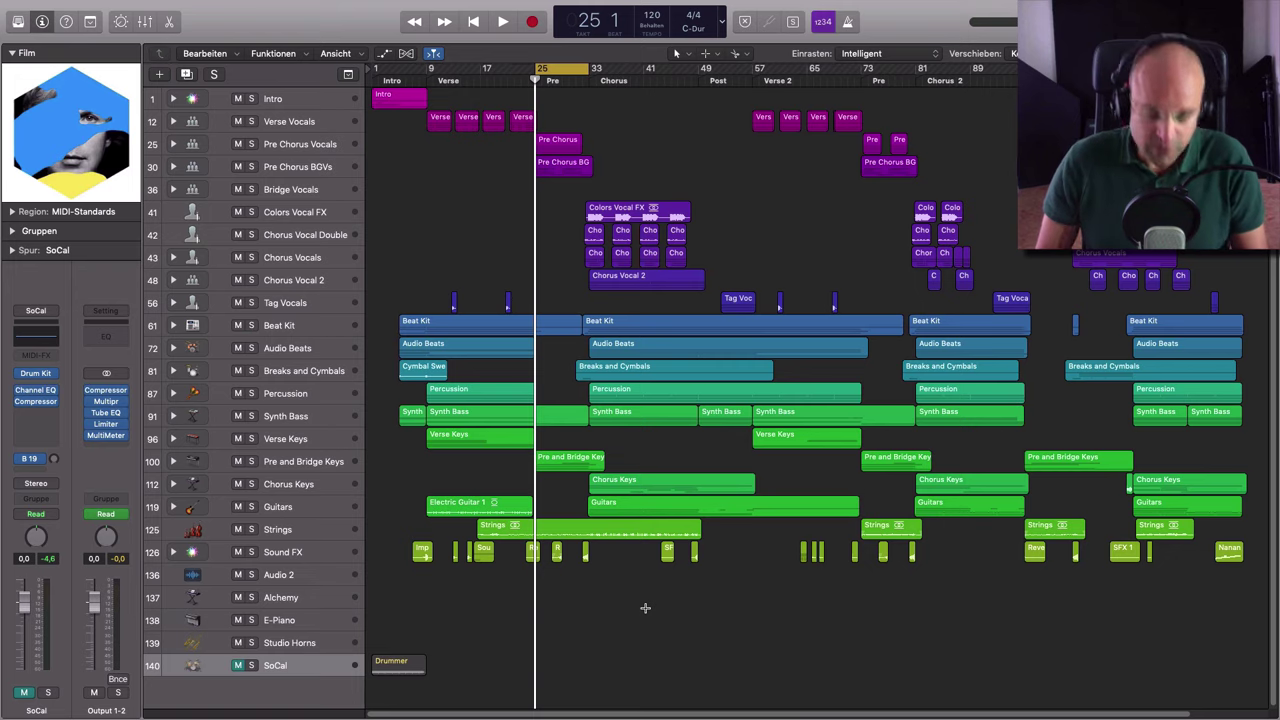
# - Step the playhead backward and forward bar by bar, ending at bar 35
pyautogui.press(',')
pyautogui.press(',')
pyautogui.press(',')
pyautogui.press(',')
pyautogui.press(',')
pyautogui.press(',')
pyautogui.press('.')
pyautogui.press('.')
pyautogui.press('.')
pyautogui.press('.')
pyautogui.press('.')
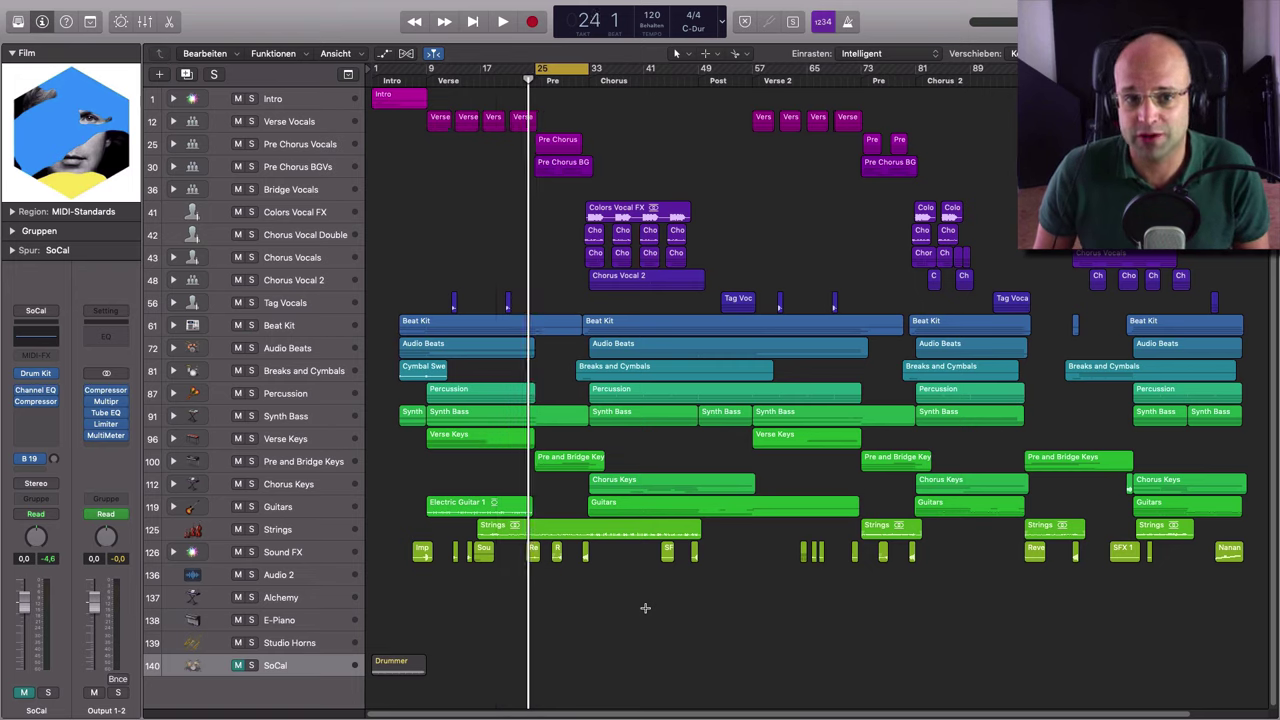
pyautogui.press('.')
pyautogui.press('.')
pyautogui.press('.')
pyautogui.press('.')
pyautogui.press('.')
pyautogui.press('.')
pyautogui.press('.')
pyautogui.press('.')
pyautogui.press('.')
pyautogui.press('.')
pyautogui.press('.')
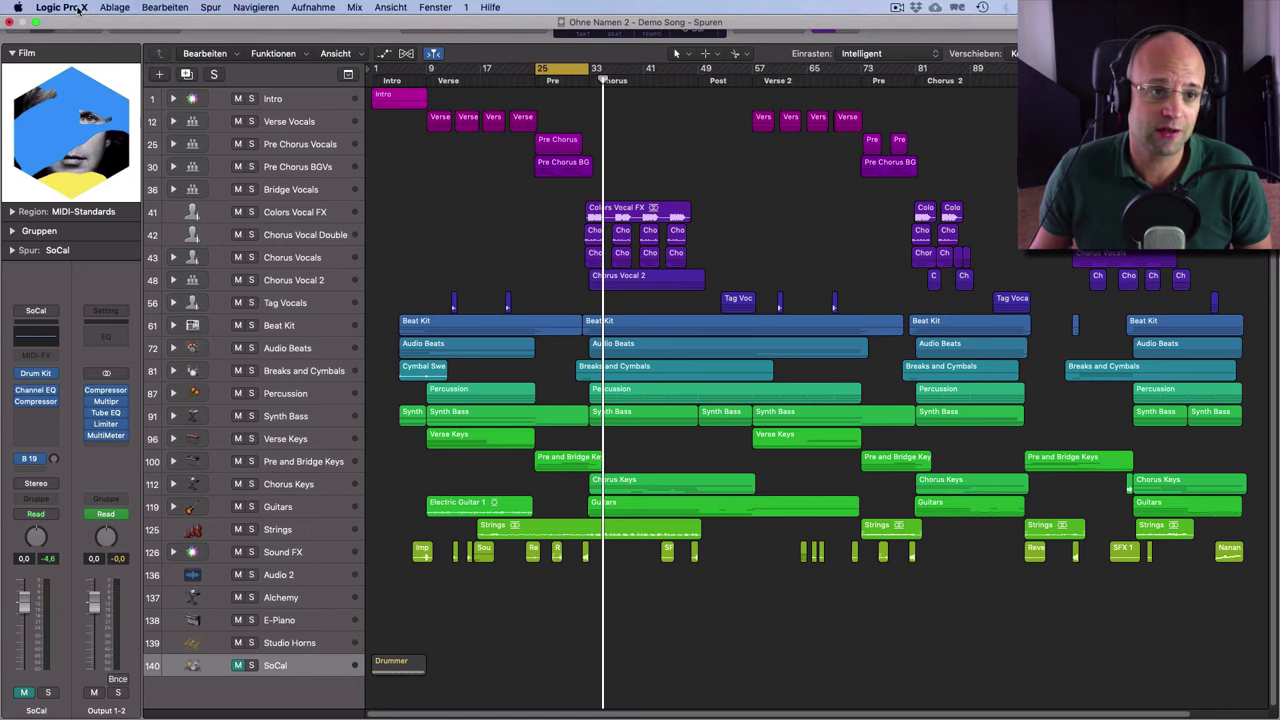
# - Open the keyboard shortcuts editor (Tastaturkurzbefehle) and reposition its window over the arrangement
pyautogui.click(78, 8)
pyautogui.moveTo(160, 69)
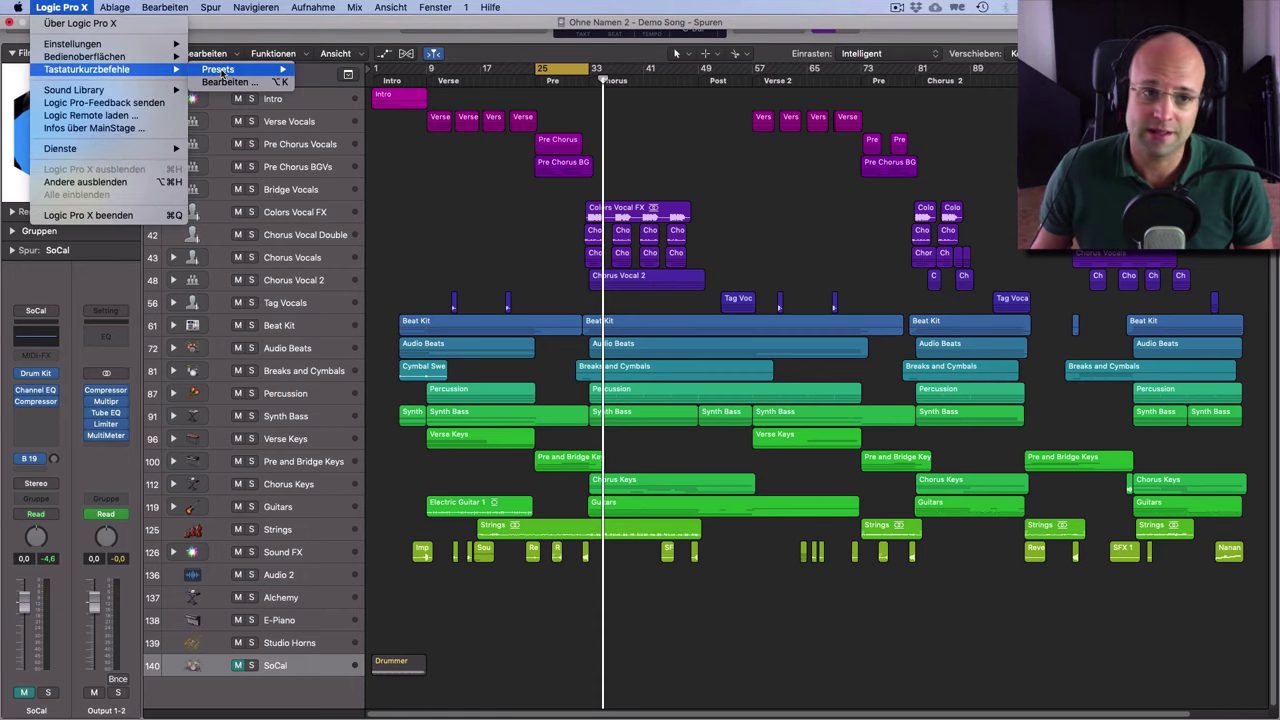
pyautogui.moveTo(221, 73)
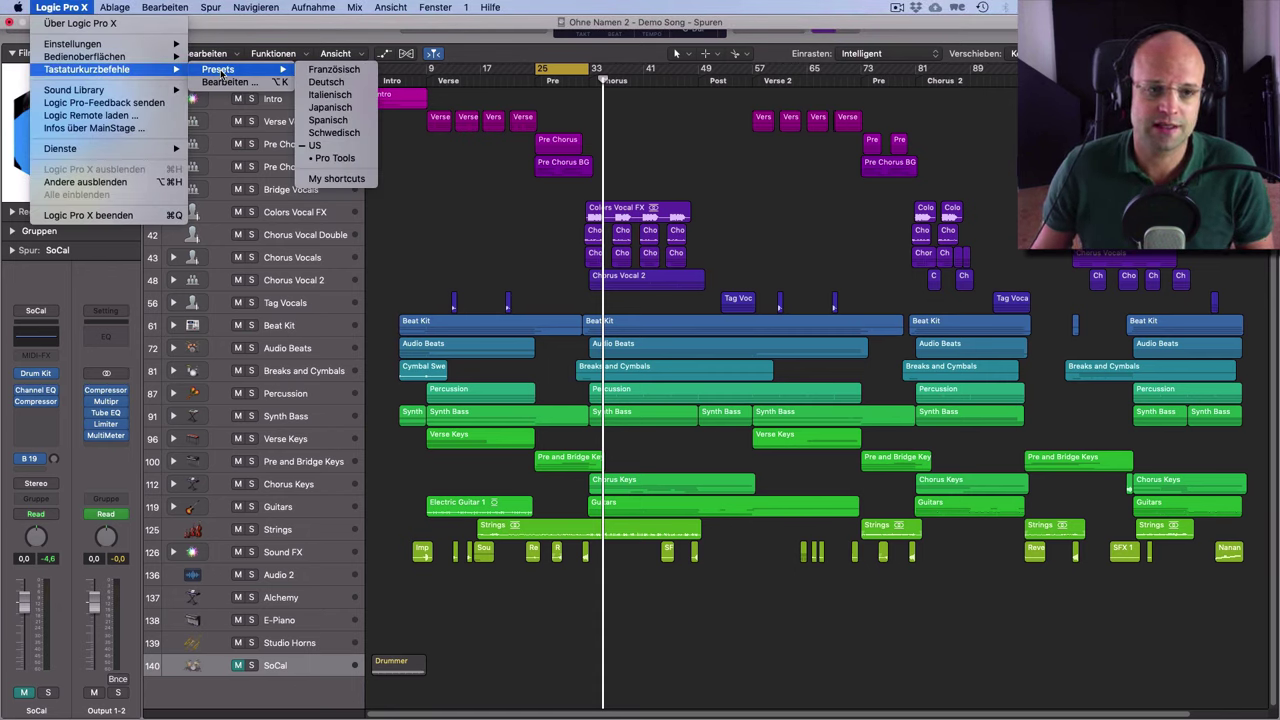
pyautogui.click(218, 83)
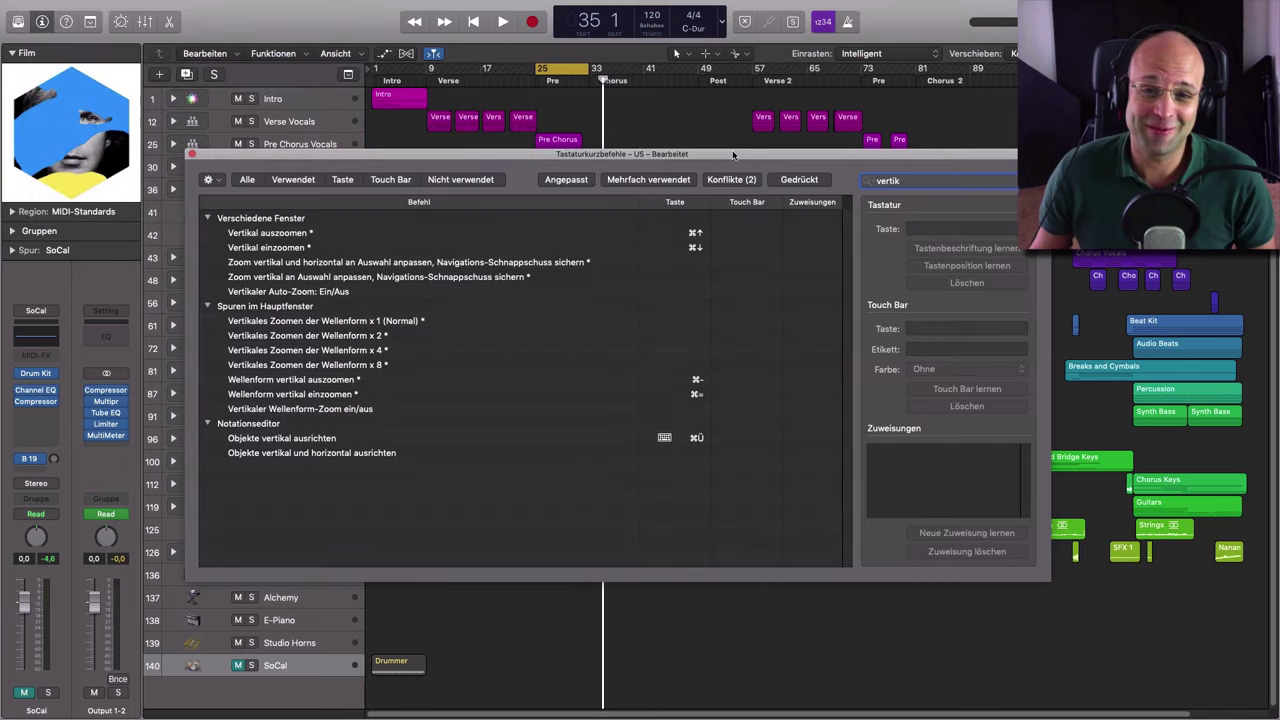
pyautogui.moveTo(715, 156); pyautogui.dragTo(799, 150)
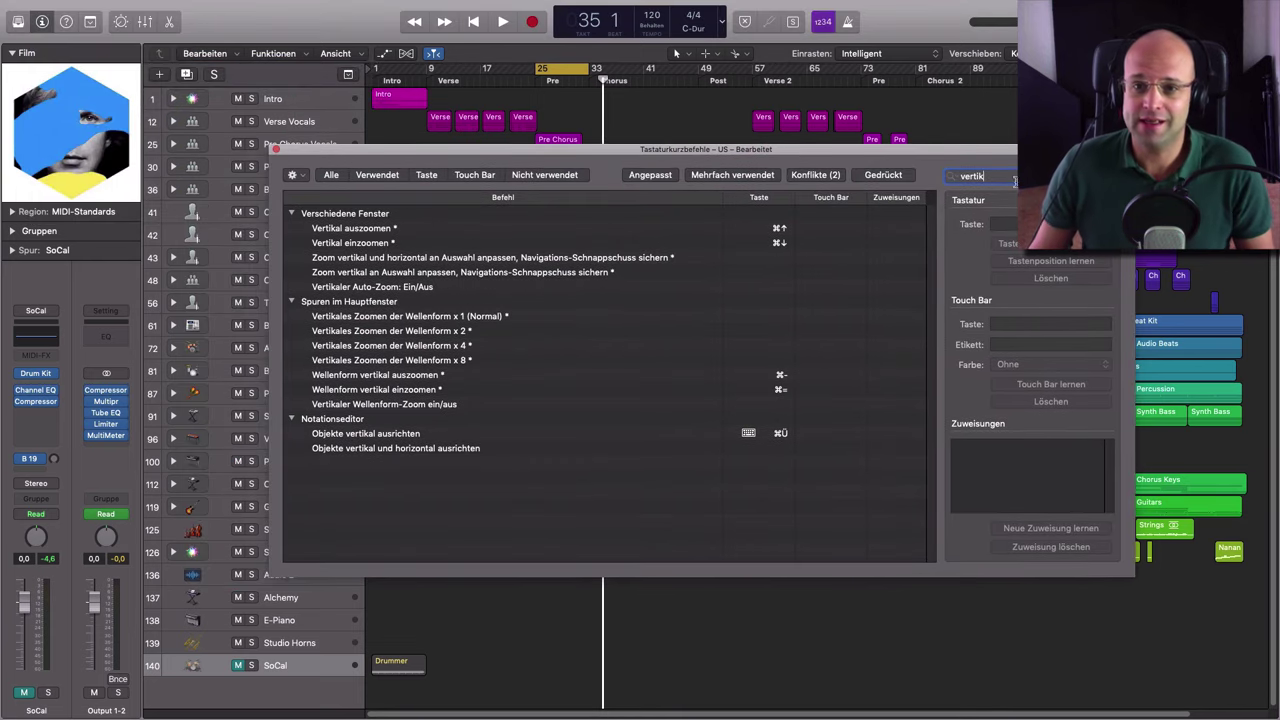
# - Clear the shortcut search to list all commands, select "Als Aufnahme behalten und wiedergeben" and close the editor
pyautogui.moveTo(1015, 181); pyautogui.dragTo(923, 173)
pyautogui.press('BackSpace')
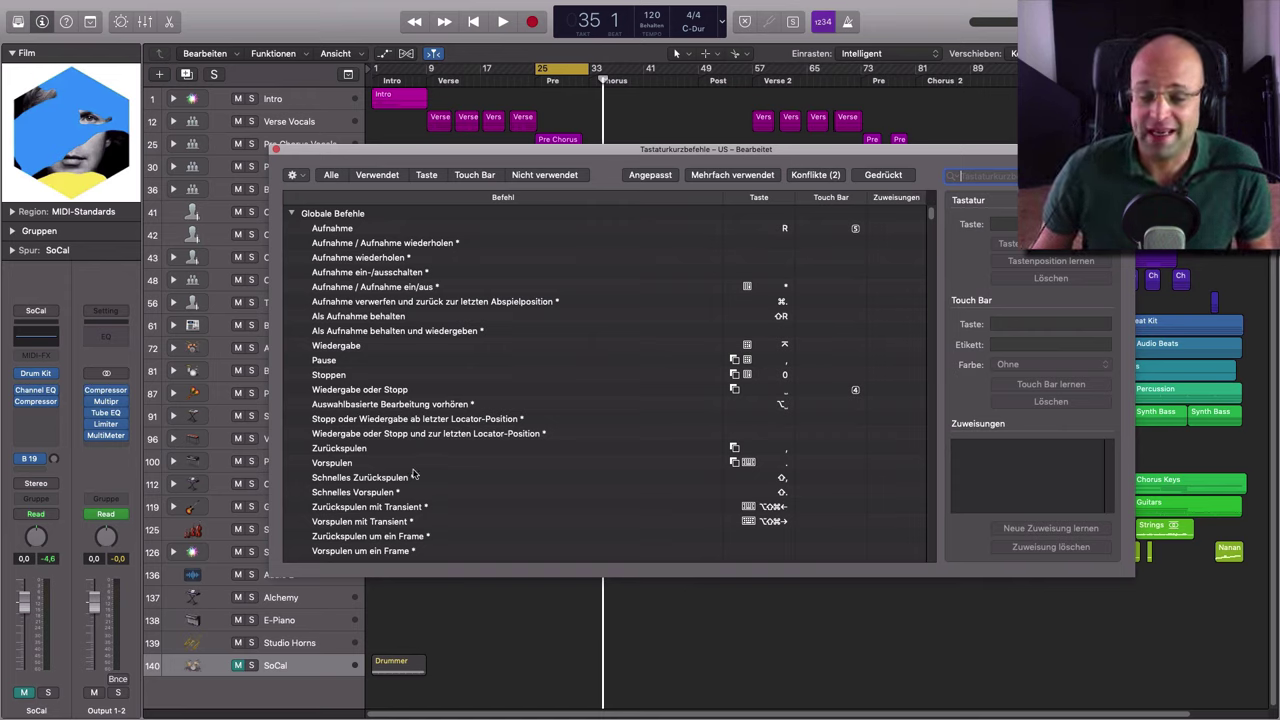
pyautogui.click(494, 332)
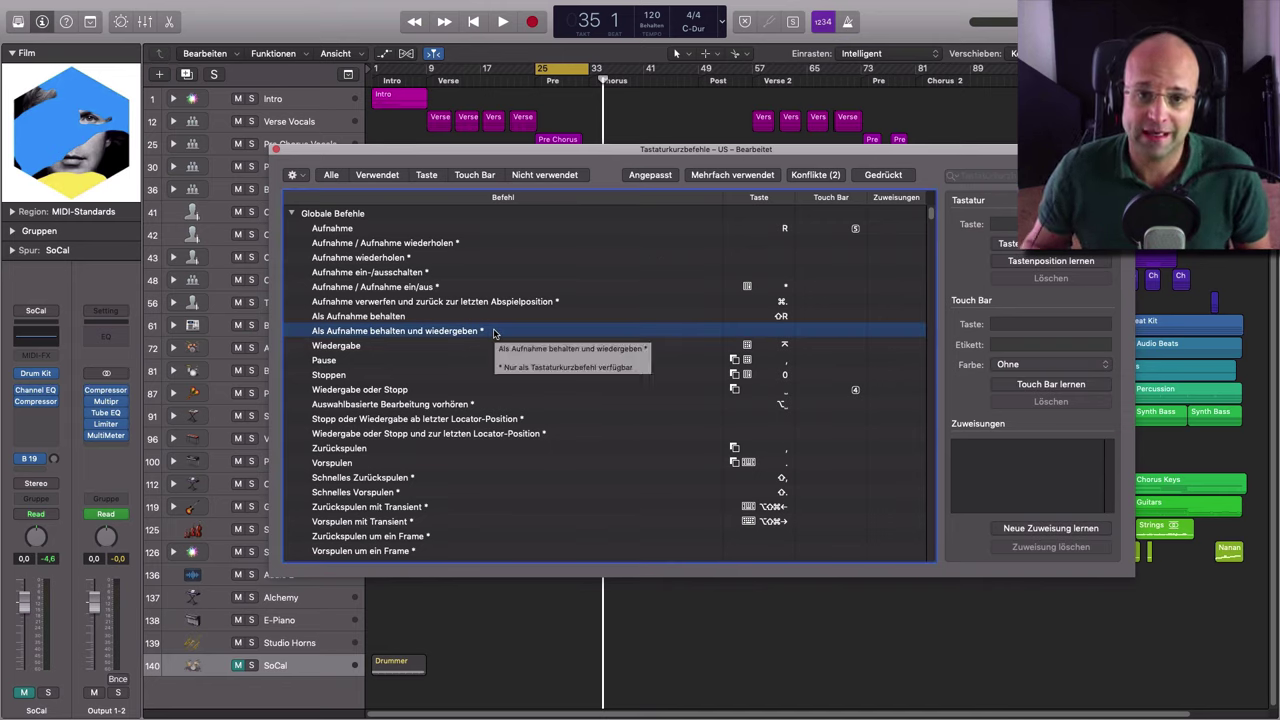
pyautogui.click(277, 149)
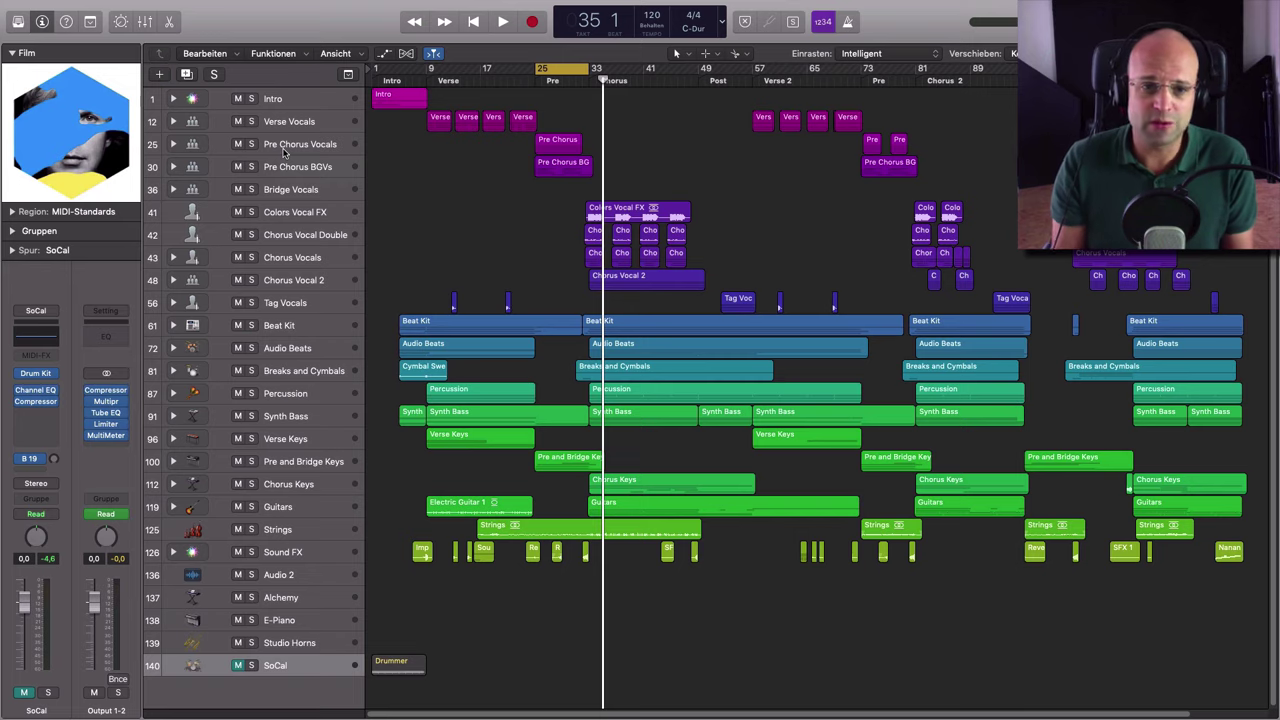
# - Jump the playhead through the markers again to the Chorus at bar 33 and slightly reduce the track heights
pyautogui.hotkey('alt', '.')
pyautogui.hotkey('alt', '.')
pyautogui.hotkey('alt', '.')
pyautogui.hotkey('alt', ',')
pyautogui.hotkey('alt', ',')
pyautogui.hotkey('alt', ',')
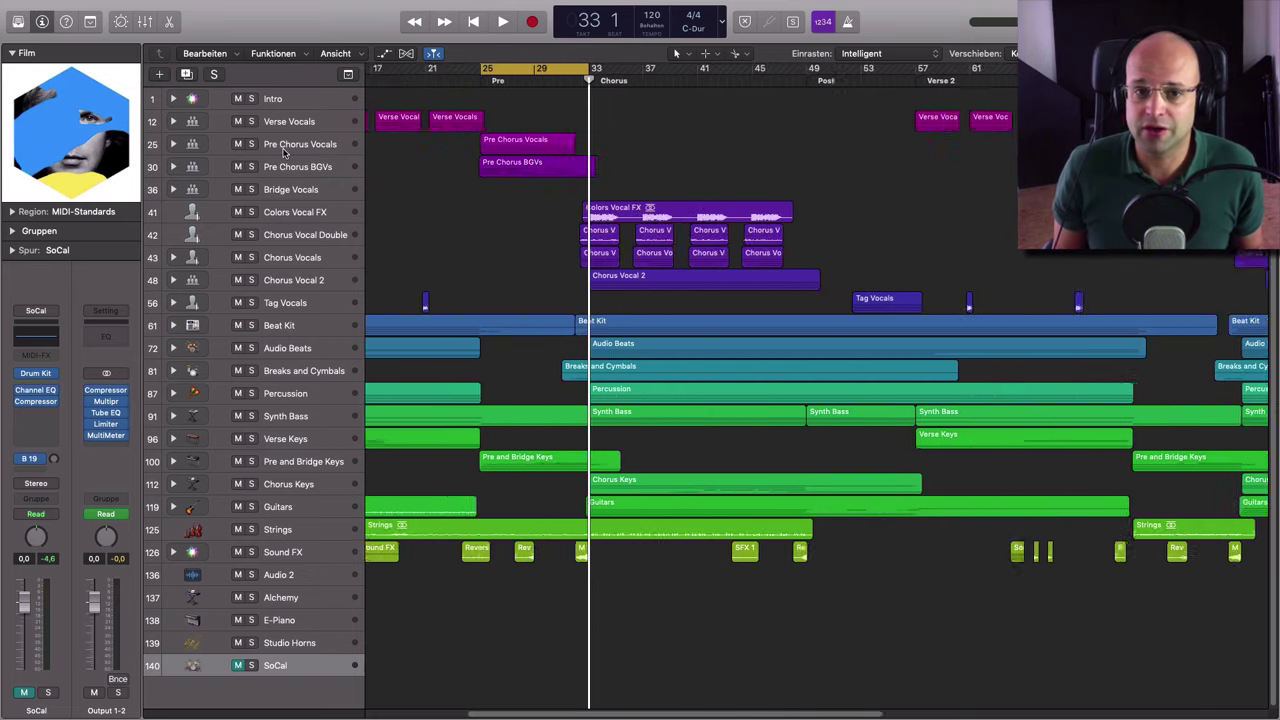
pyautogui.press('super+Up')
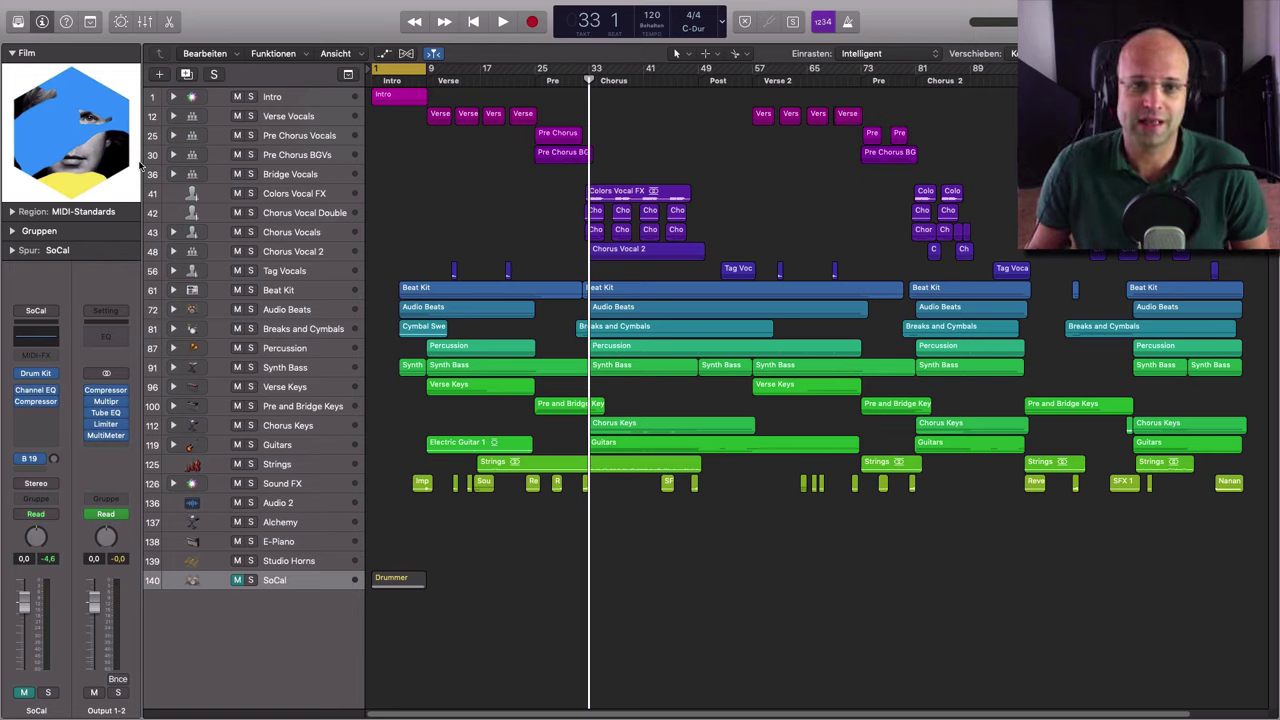
# - Play the beginning of the song briefly and expand the Intro and Verse Vocals track stacks
pyautogui.press('Return')
pyautogui.press('space')
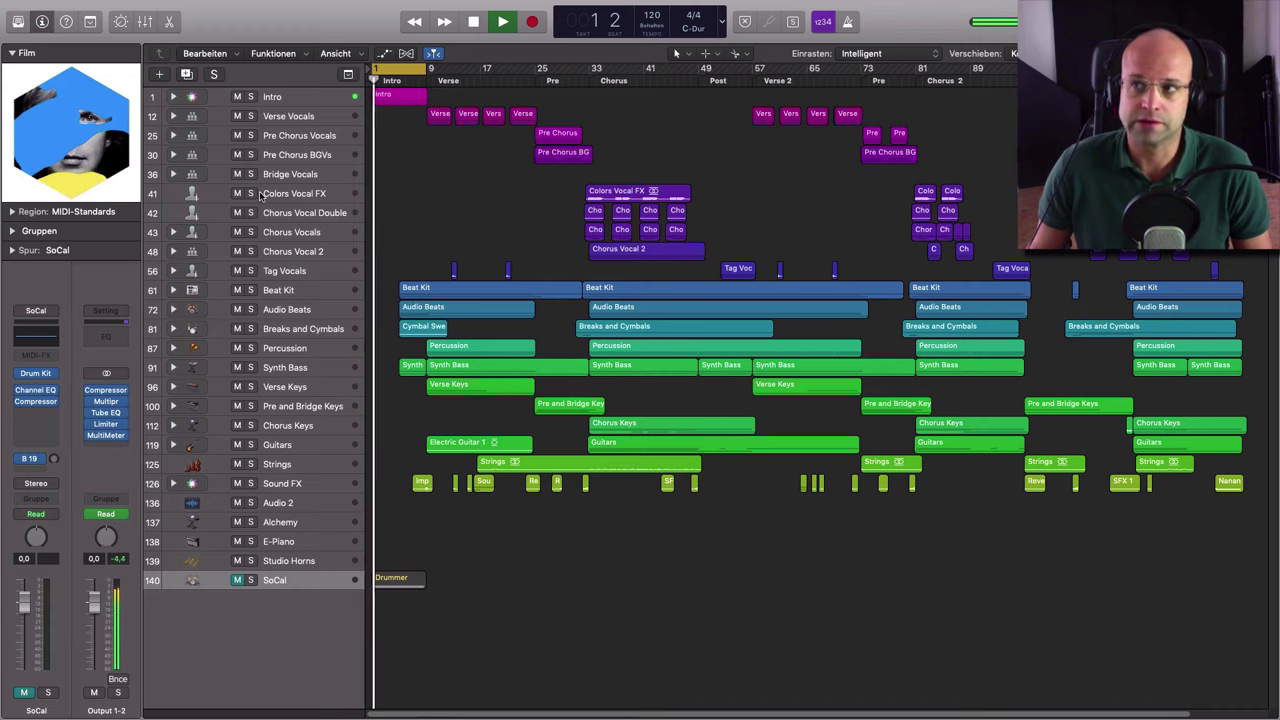
pyautogui.click(173, 96)
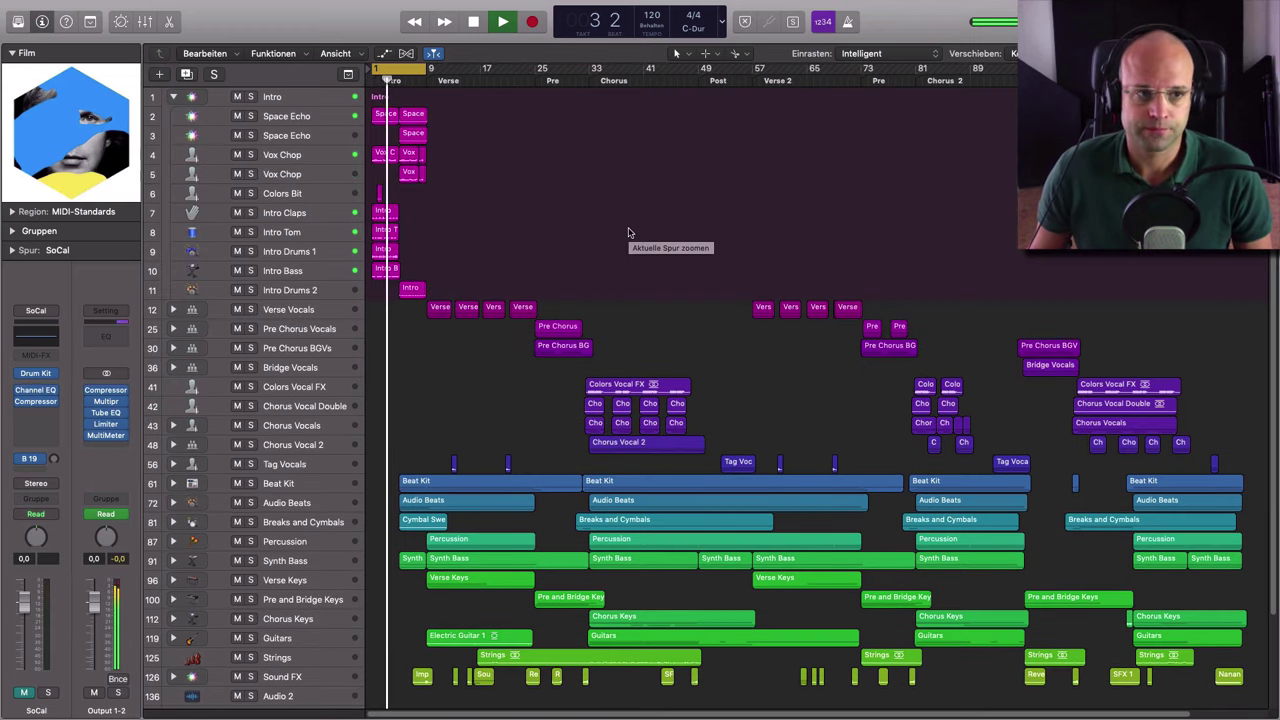
pyautogui.press('space')
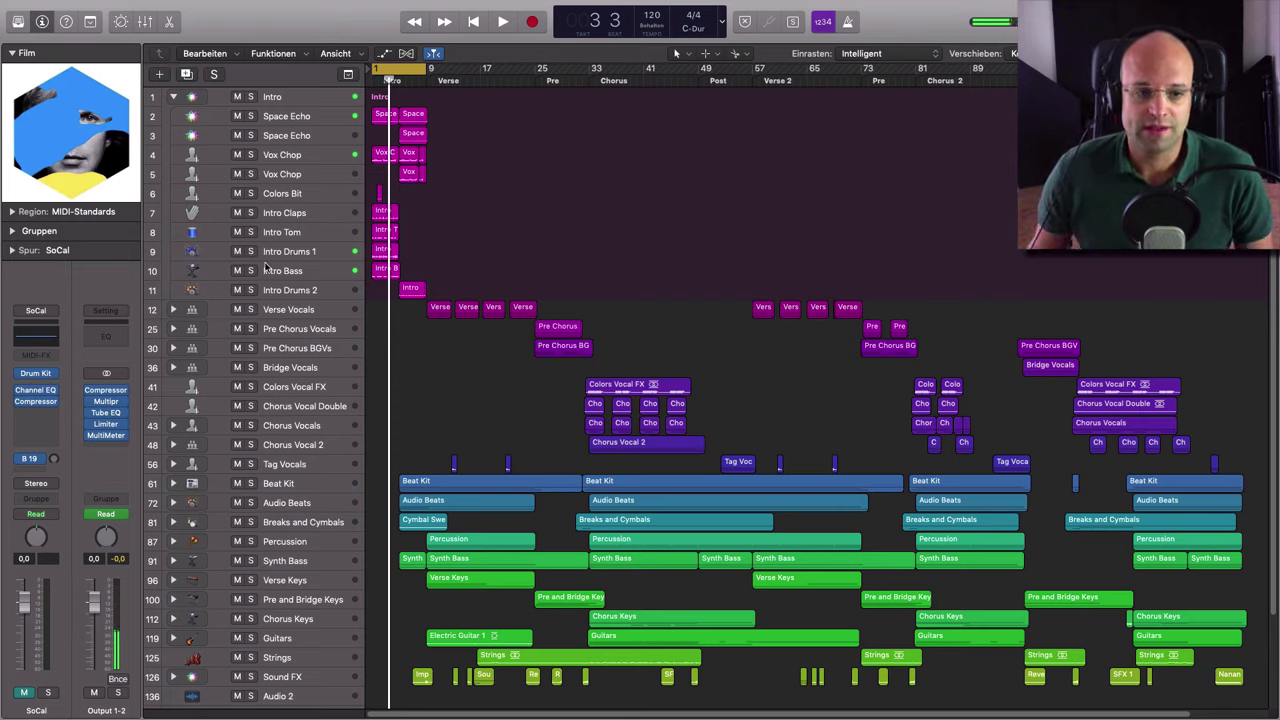
pyautogui.click(173, 310)
pyautogui.scroll(-1, 340, 404)
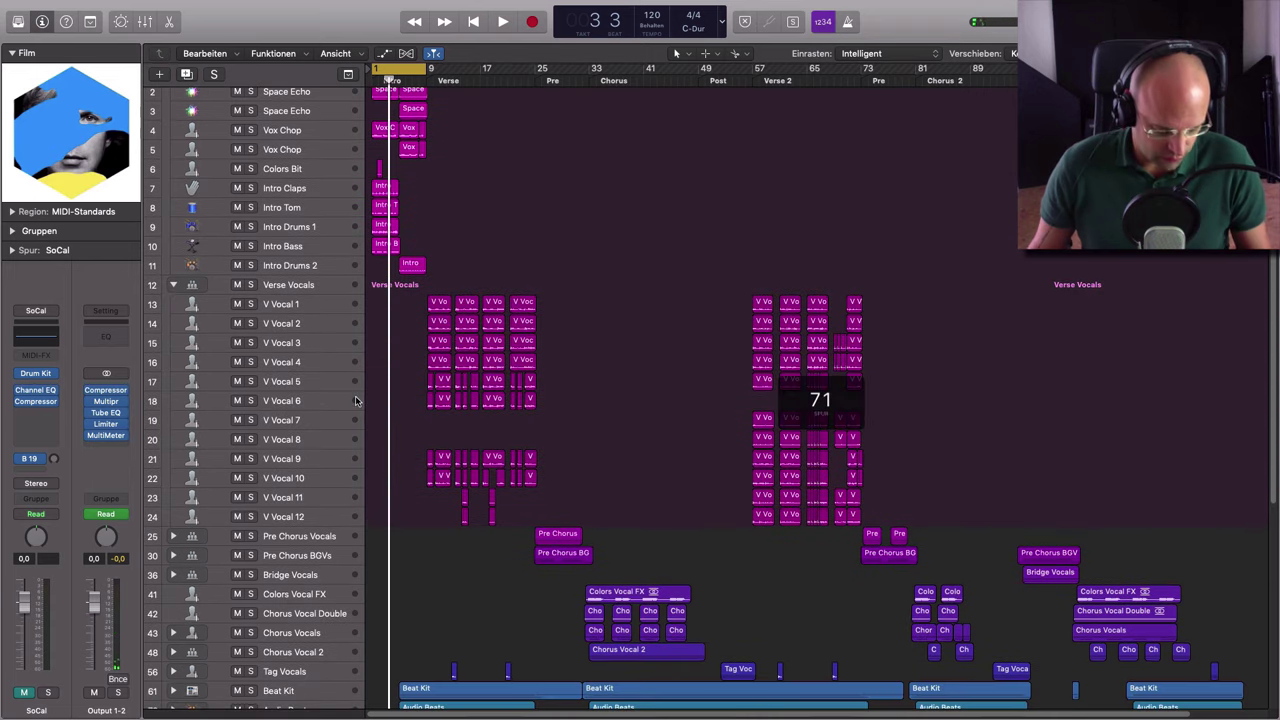
# - Open the mixer and examine the channels through to the reverb buses and the Output 1-2 plug-ins
pyautogui.press('x')
pyautogui.hscroll(3, 610, 460)
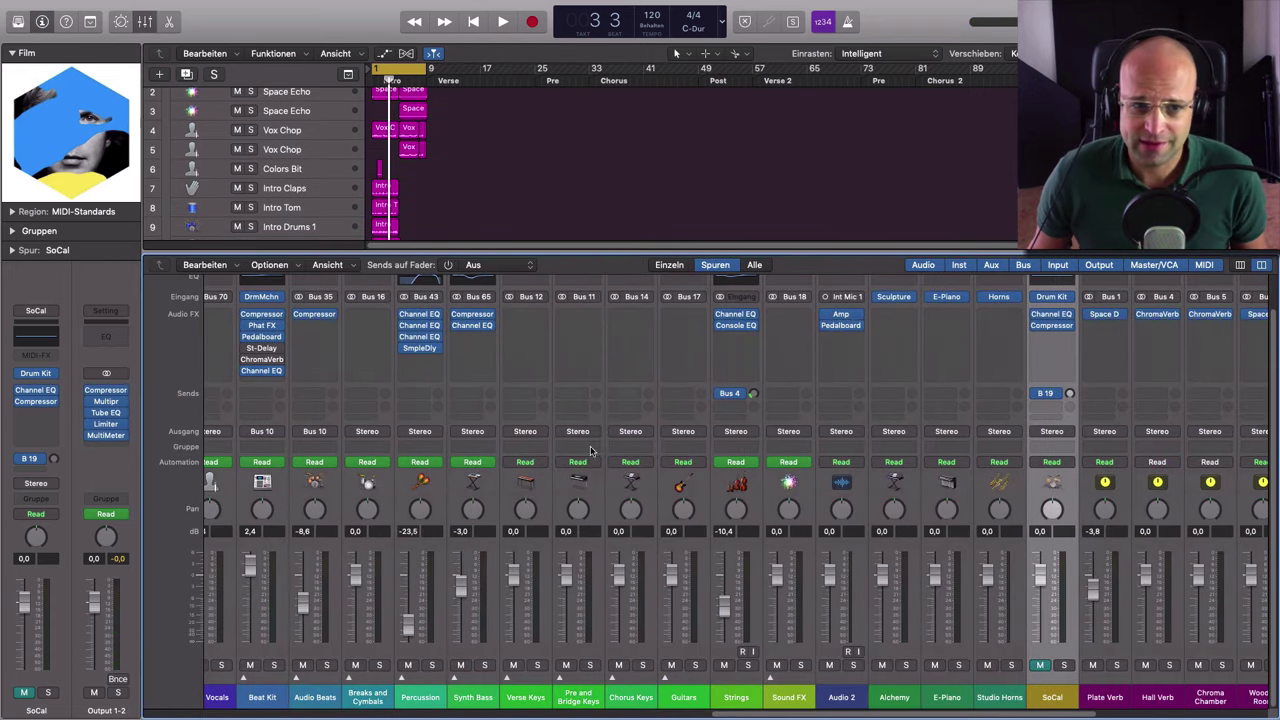
pyautogui.hscroll(10, 651, 410)
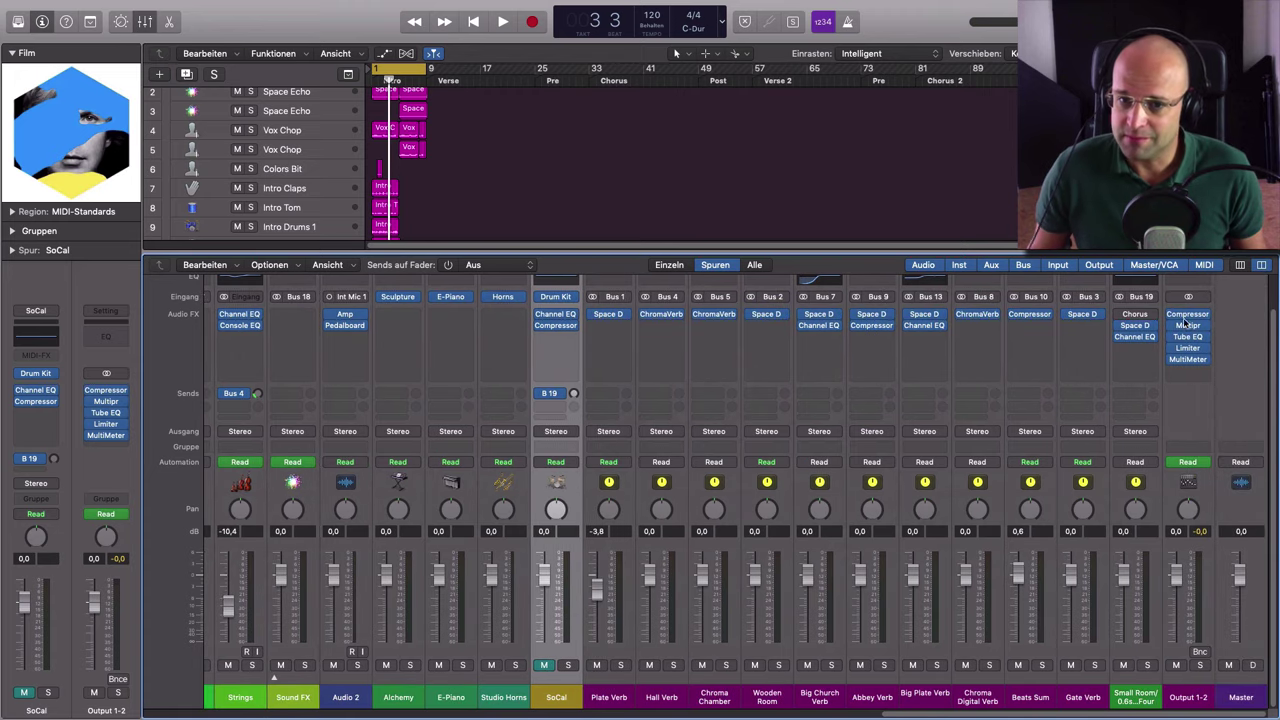
pyautogui.hscroll(-1, 847, 427)
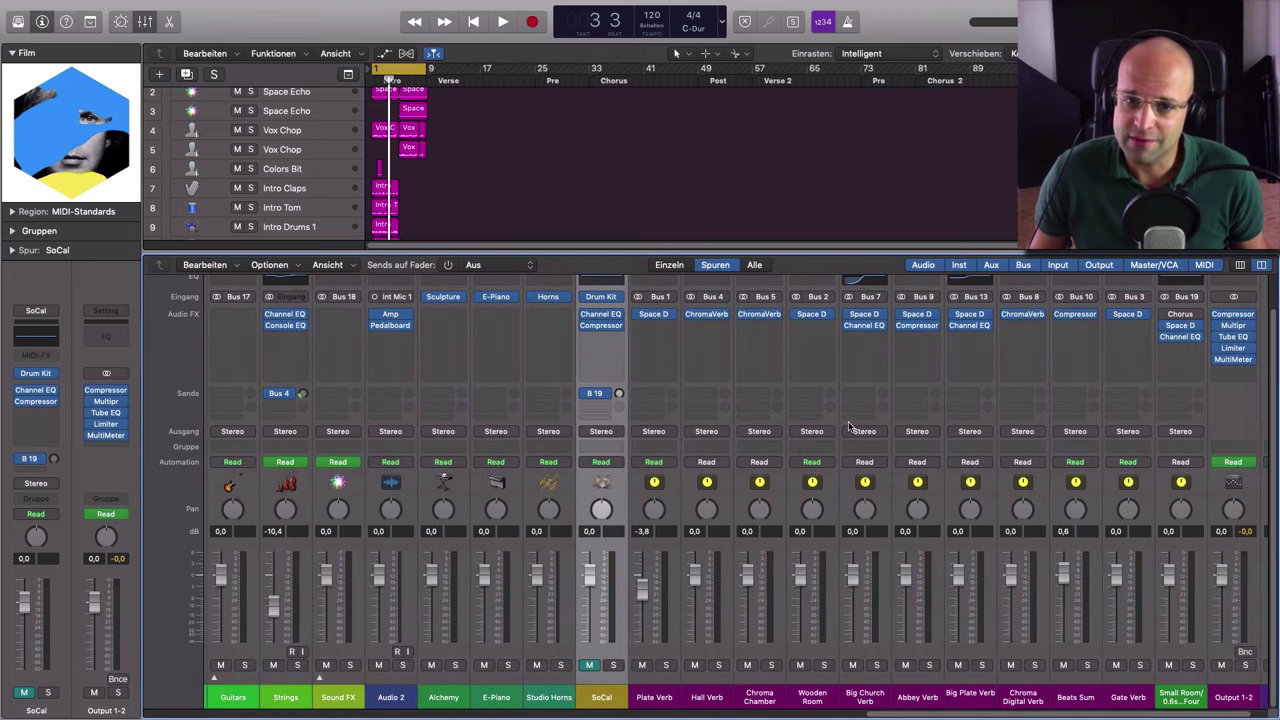
# - Inspect the Space Designer reverb on the Big Church Verb channel, and close it and the mixer
pyautogui.click(864, 314)
pyautogui.moveTo(315, 38); pyautogui.dragTo(461, 80)
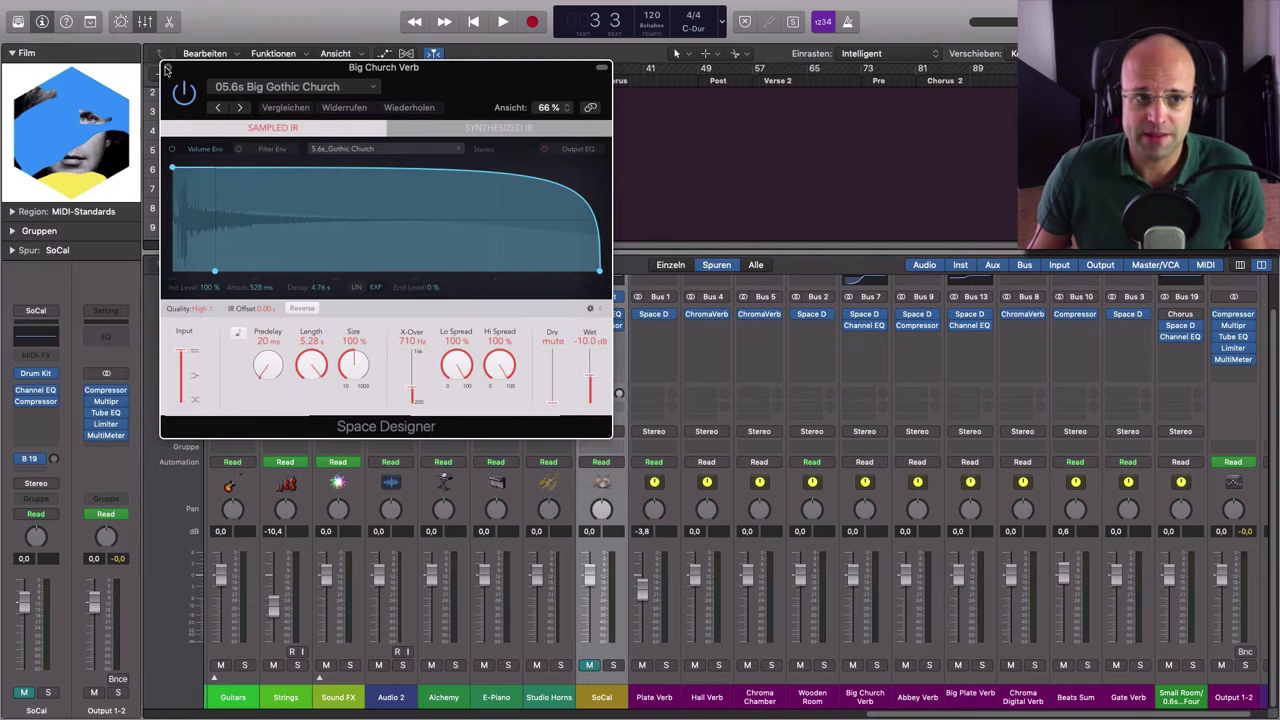
pyautogui.click(169, 68)
pyautogui.press('x')
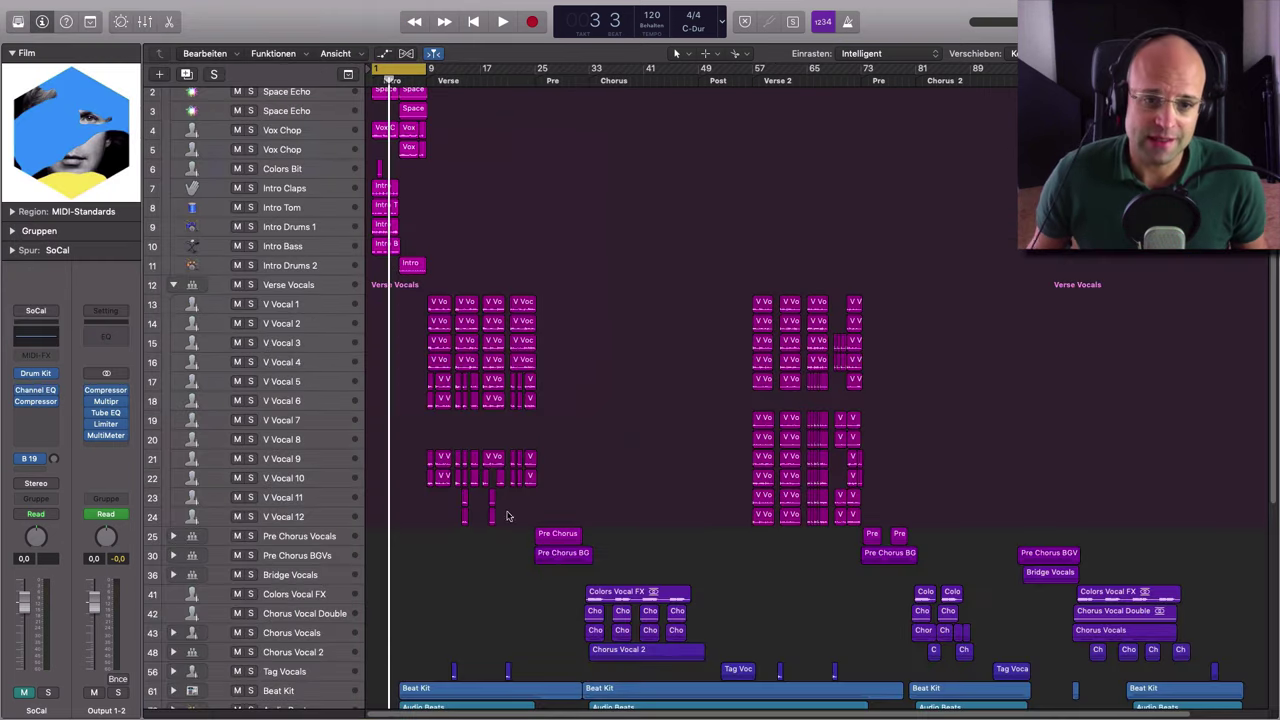
# - Reduce the track heights and expand the Breaks and Cymbals, Verse Keys and Beat Kit track stacks
pyautogui.press('super+Up')
pyautogui.press('super+Up')
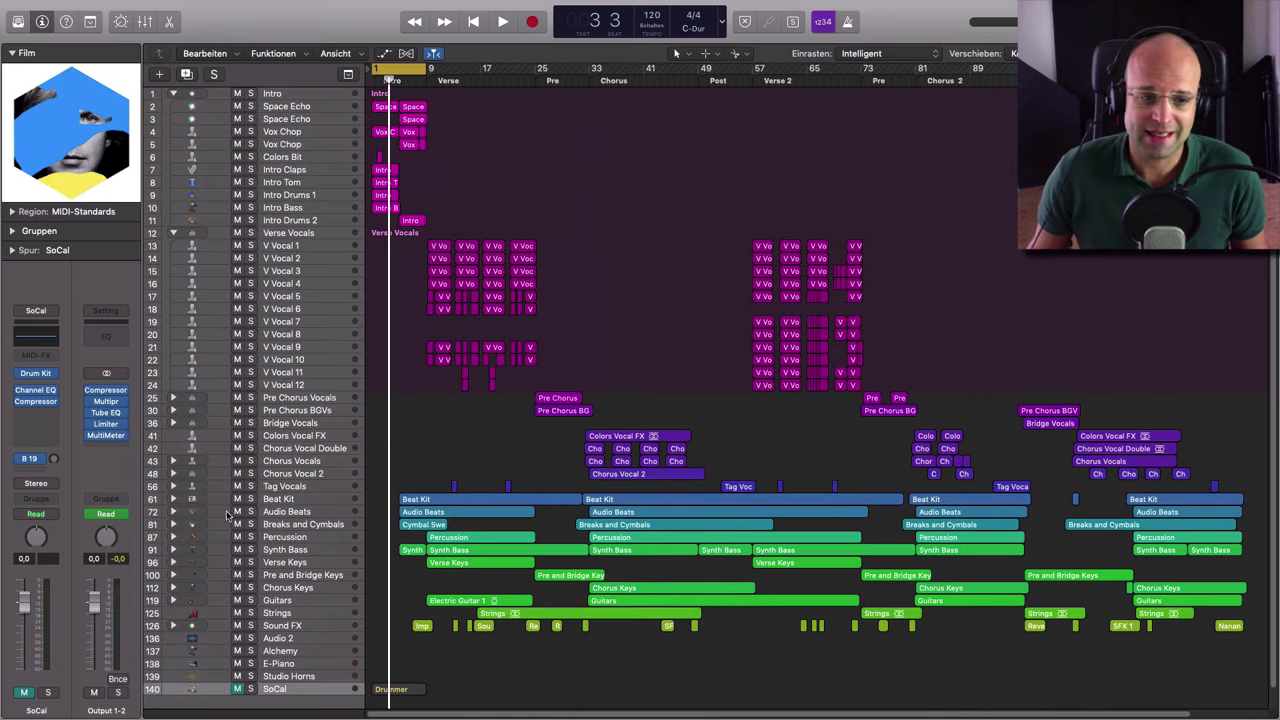
pyautogui.click(173, 525)
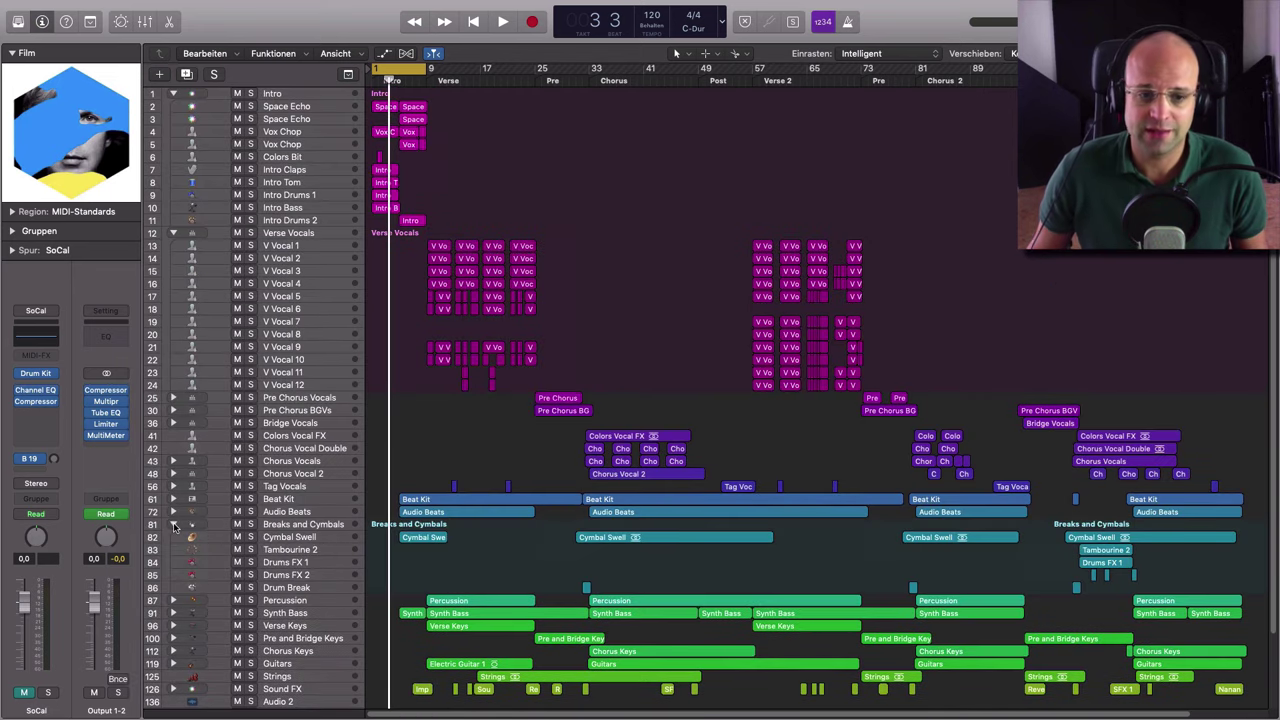
pyautogui.click(173, 625)
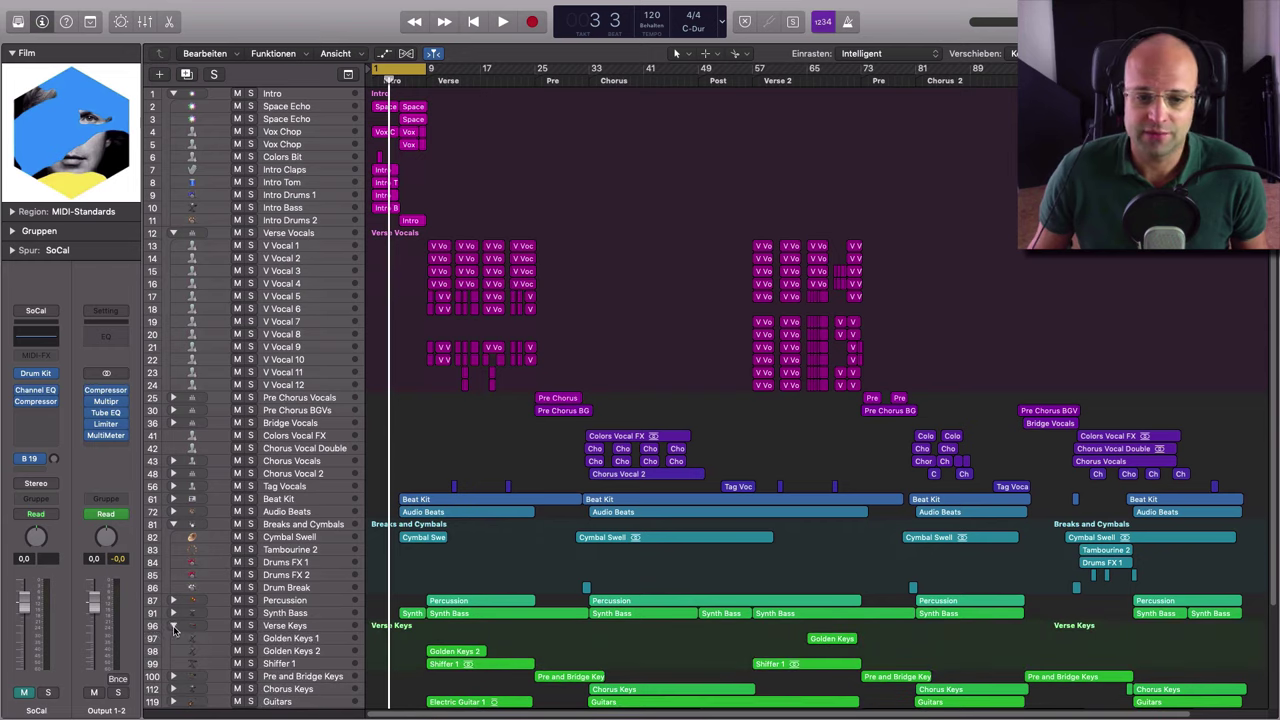
pyautogui.scroll(-4, 460, 553)
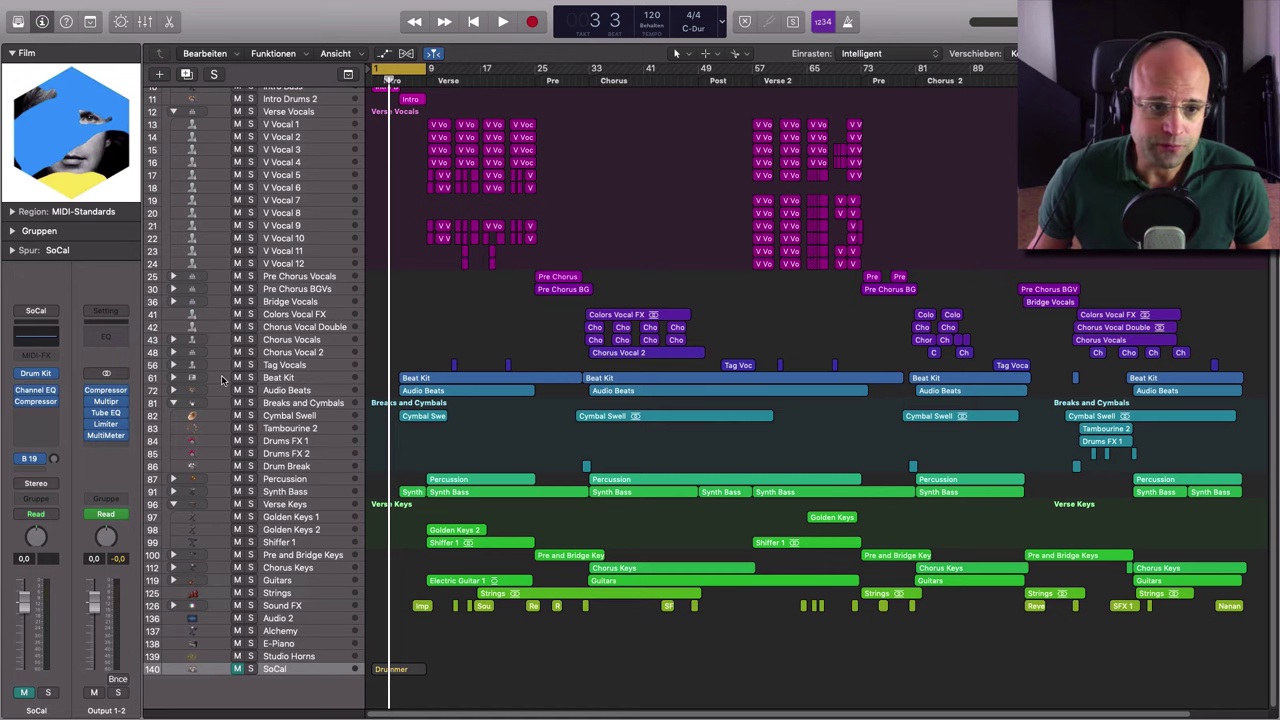
pyautogui.click(174, 378)
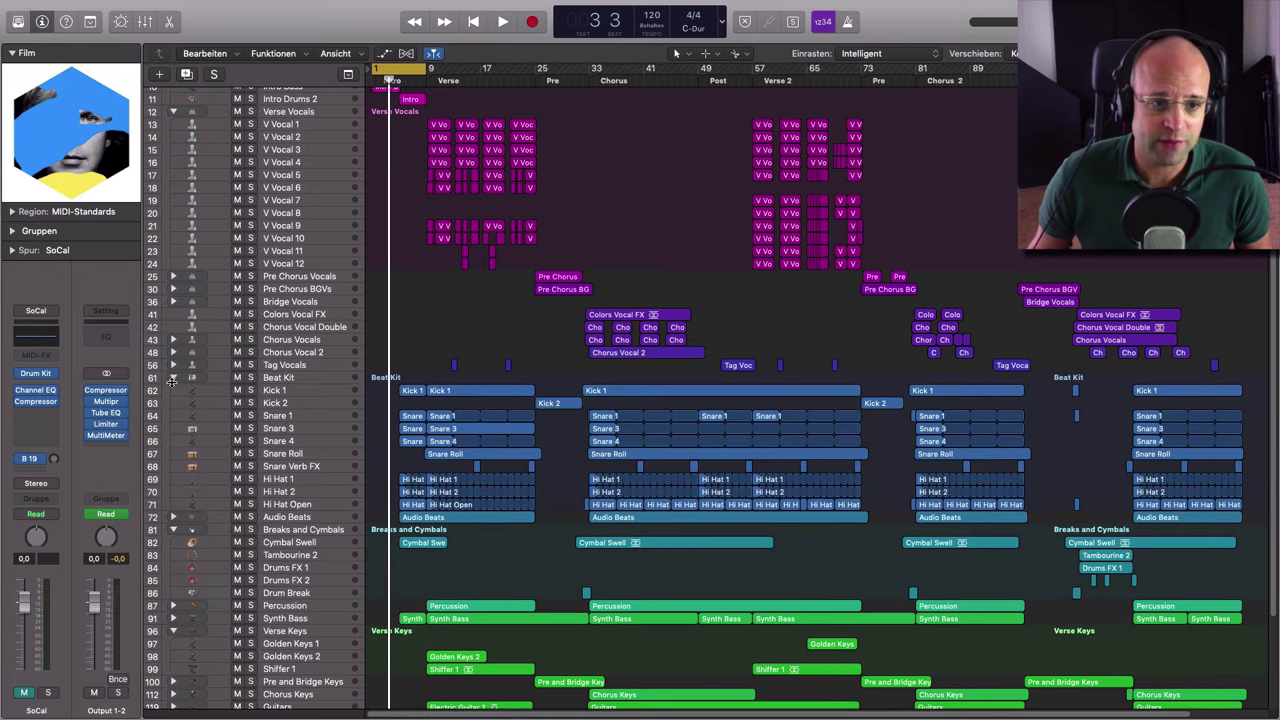
# - Solo the Beat Kit stack, play it briefly from within the Verse, and enlarge its kick, snare and hi-hat tracks
pyautogui.click(250, 377)
pyautogui.press('space')
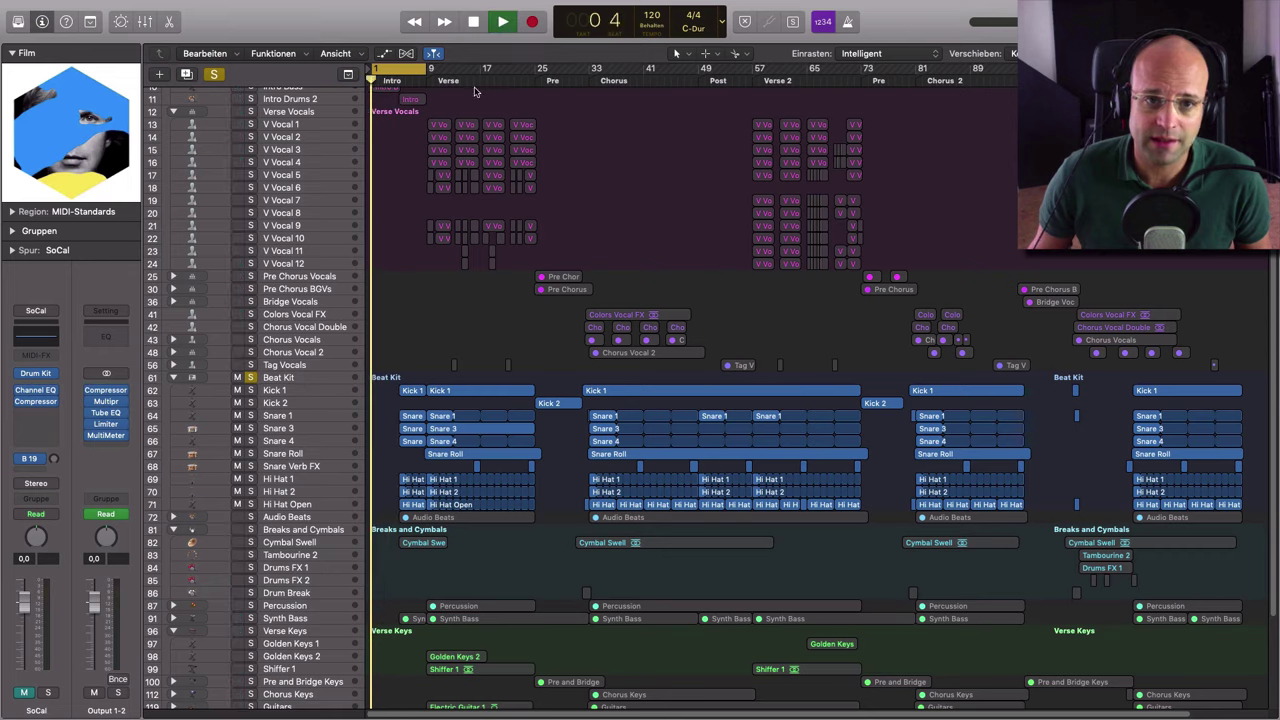
pyautogui.click(475, 88)
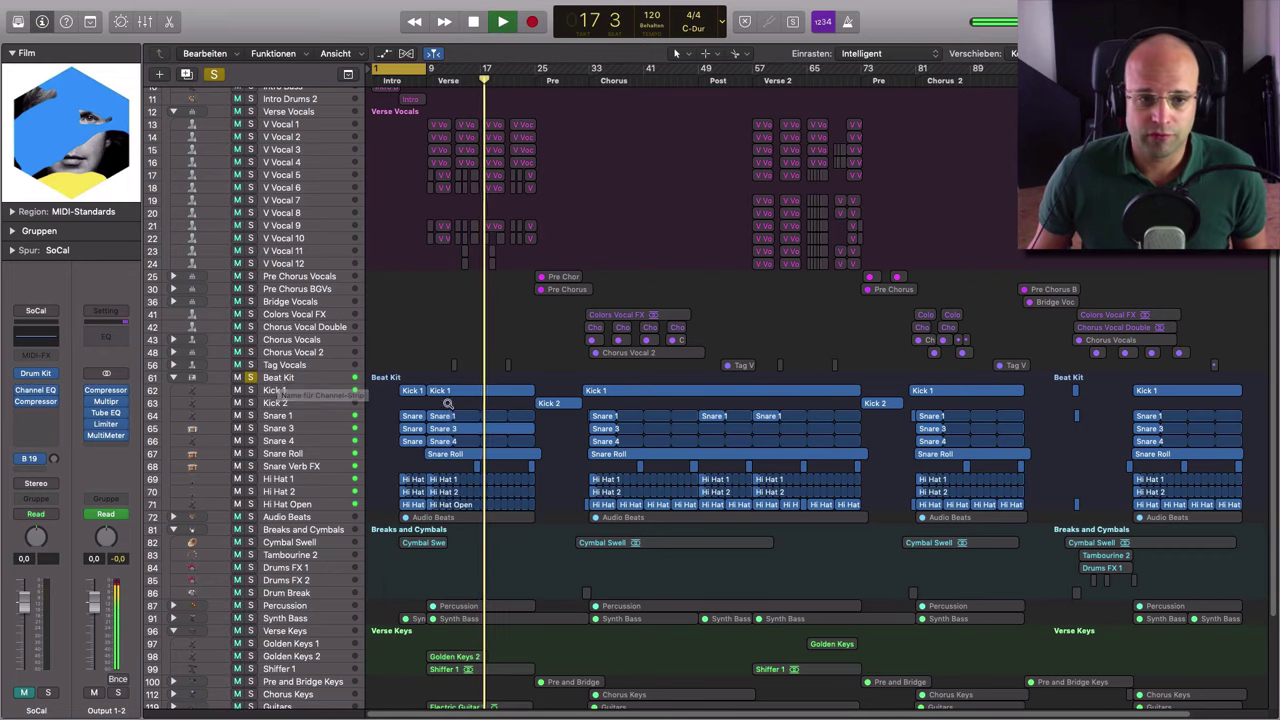
pyautogui.moveTo(448, 403); pyautogui.dragTo(630, 537)
pyautogui.press('space')
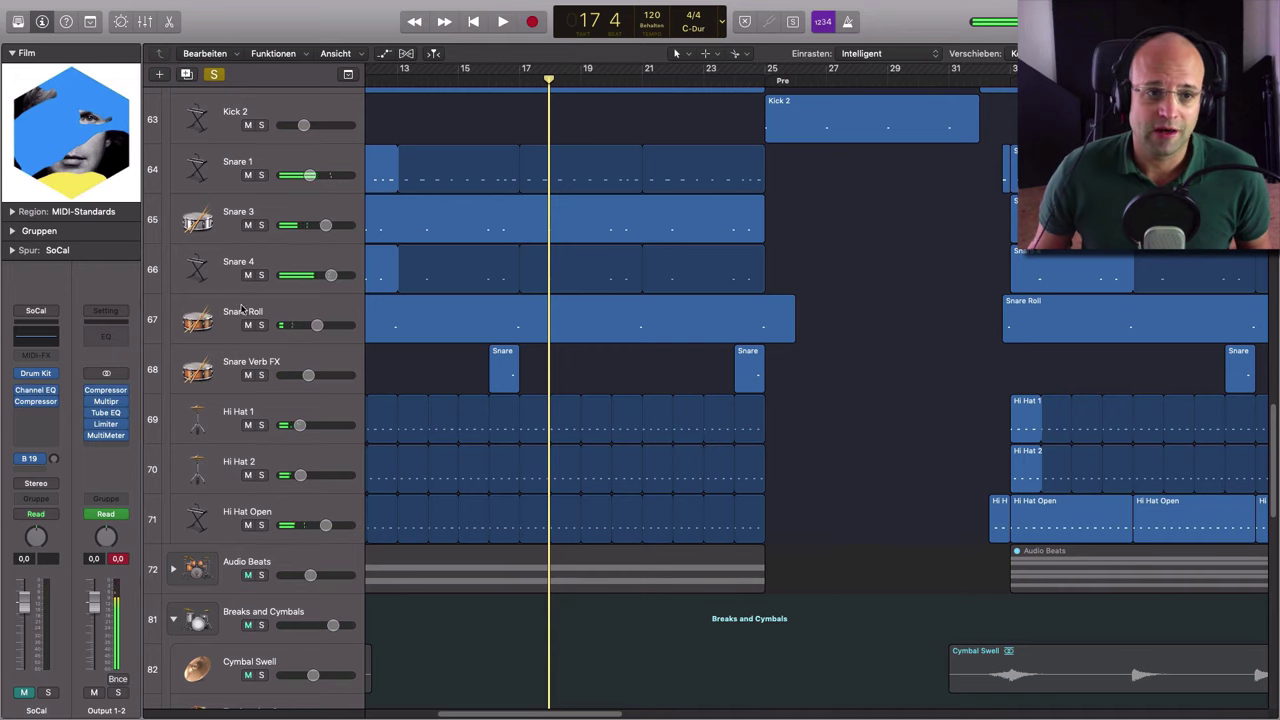
pyautogui.scroll(5, 240, 310)
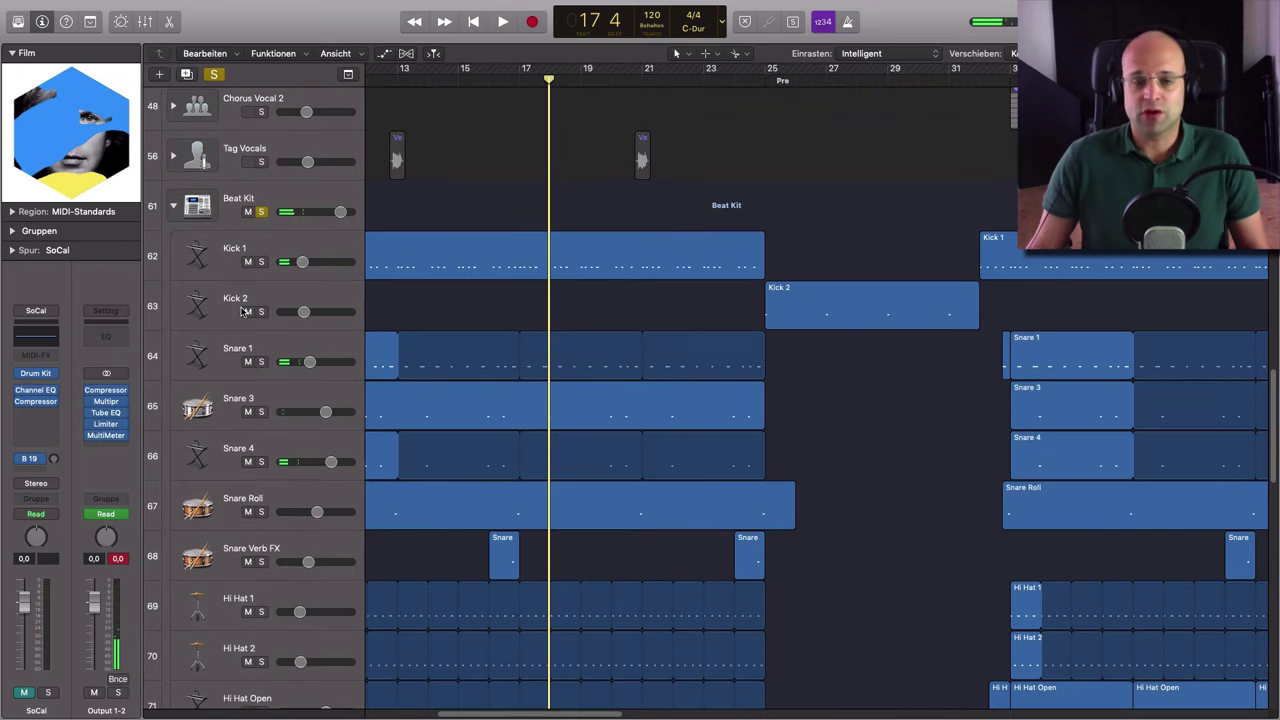